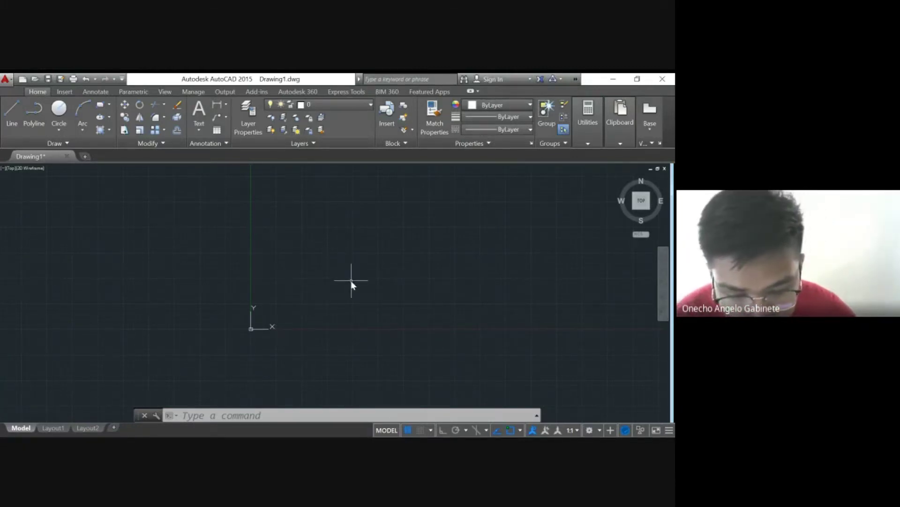
Draw a horizontal line from 0,0 to 10,0.
type("lin")
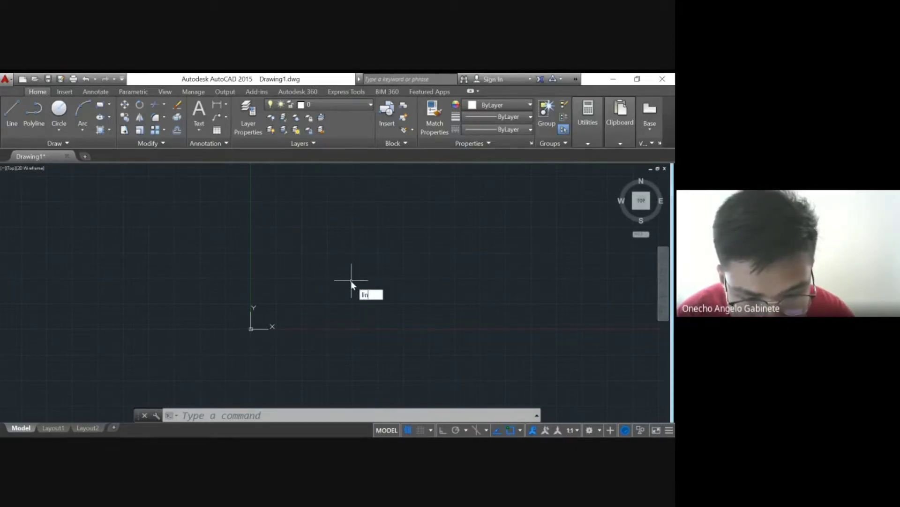
key("Return")
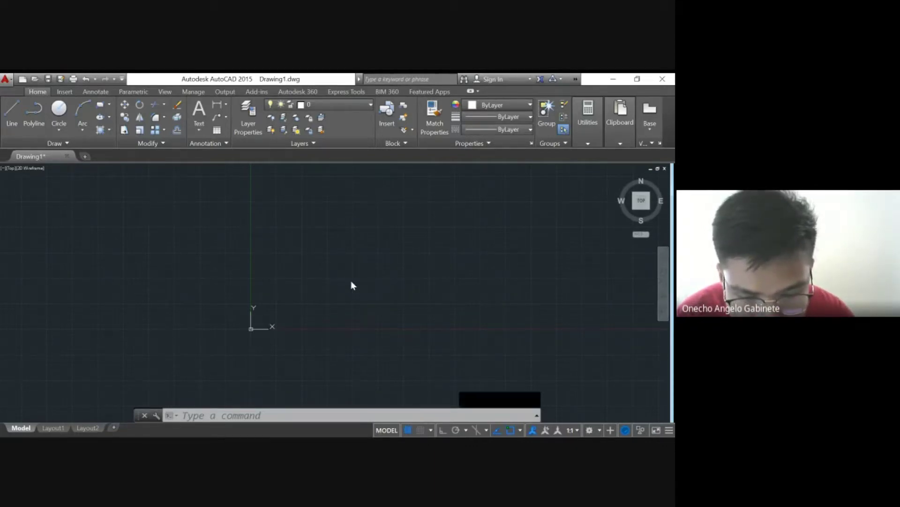
type("0")
key("Tab")
type("0")
key("Return")
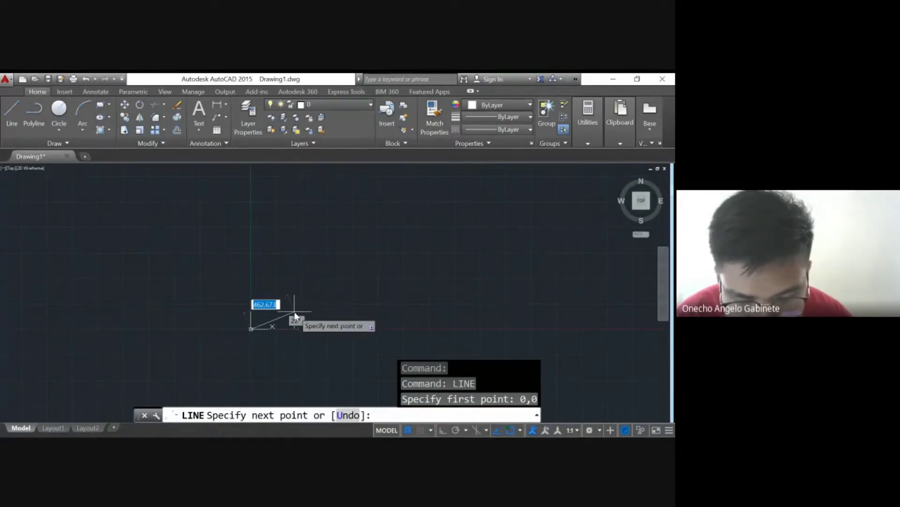
type("10")
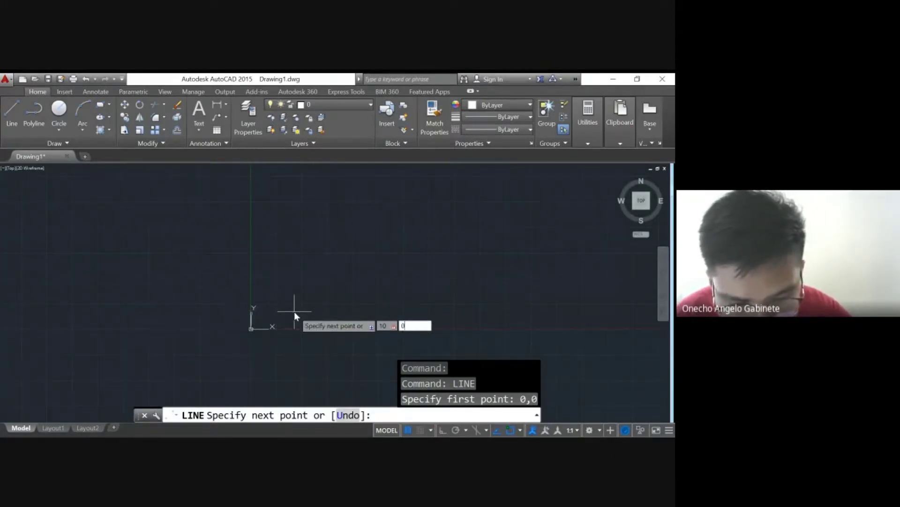
key("Return")
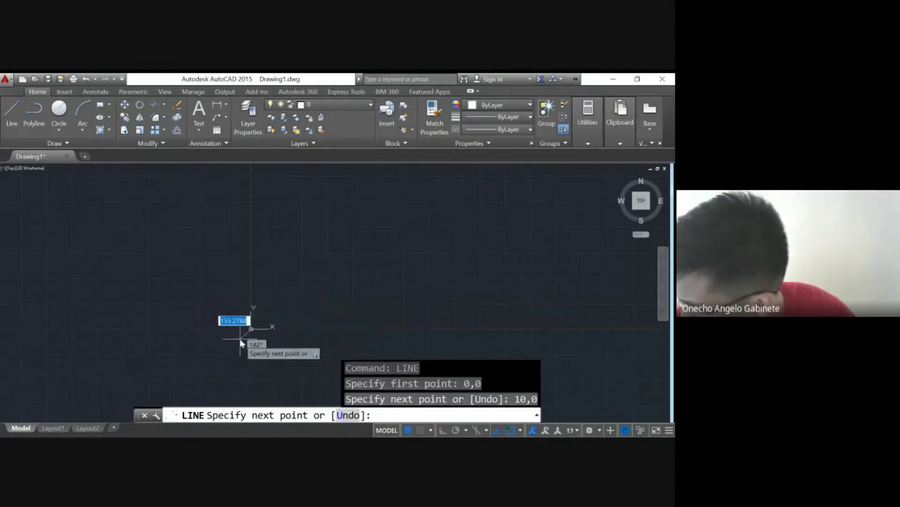
scroll(239, 340, "up", 5)
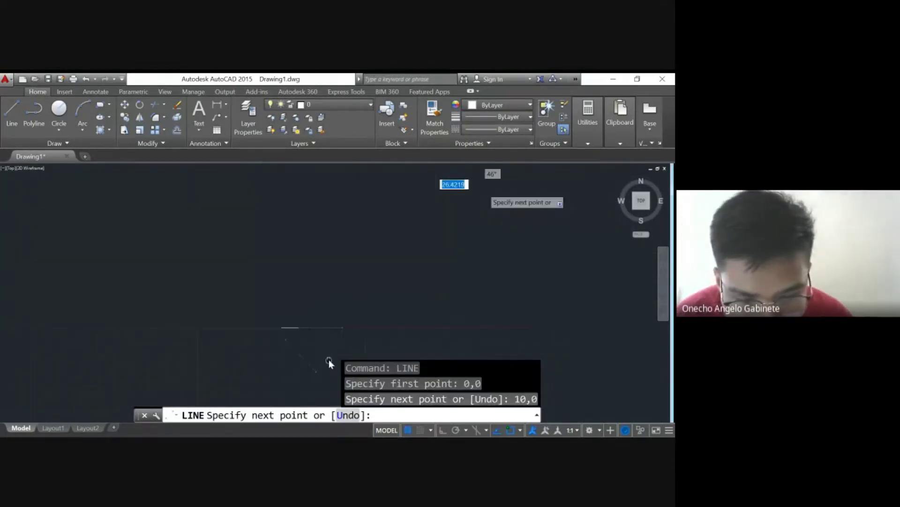
scroll(277, 342, "up", 8)
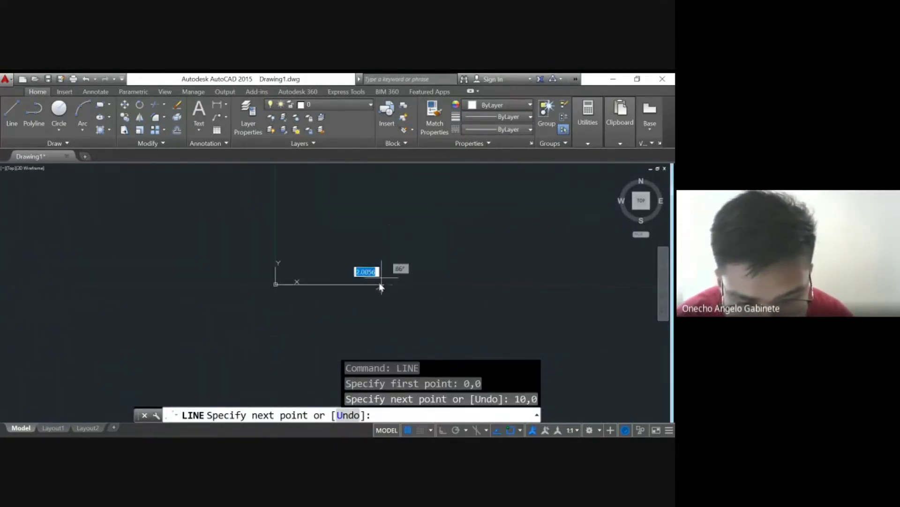
key("Escape")
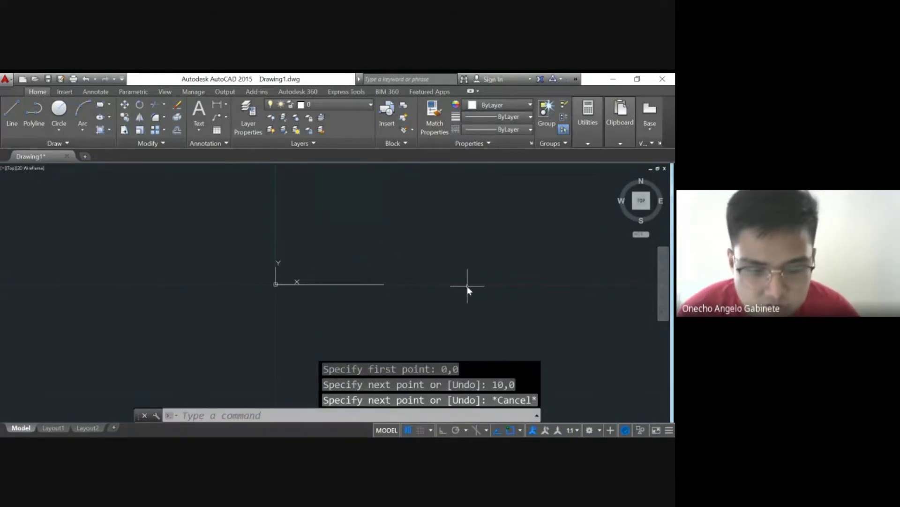
middle_click_drag(412, 255, 371, 283)
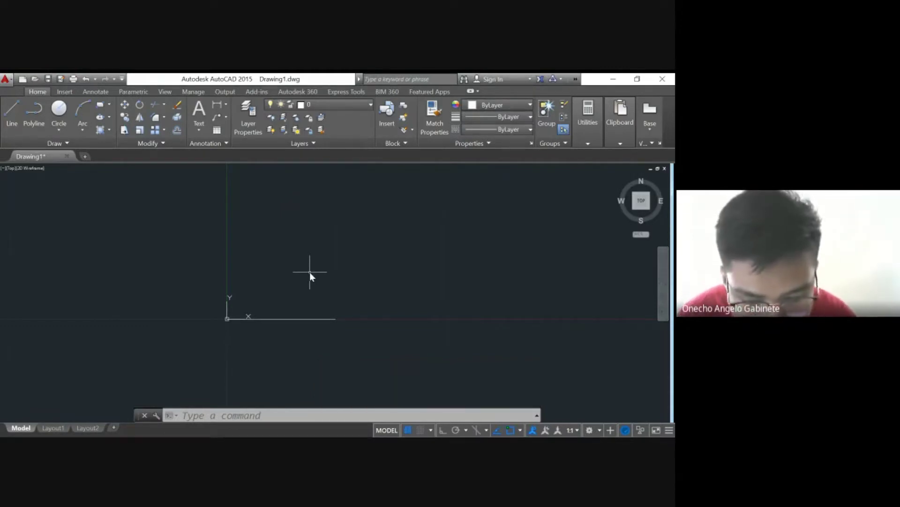
type("offset")
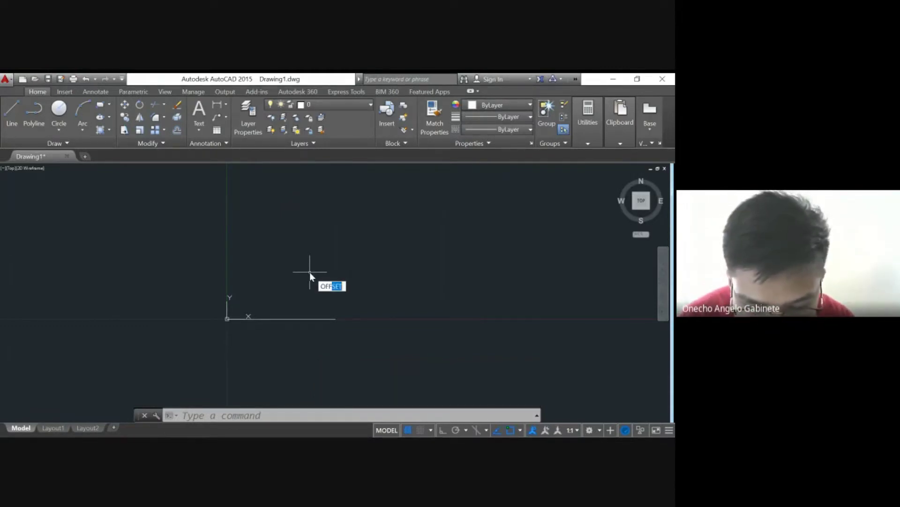
Offset the horizontal line 5 units upward to make a parallel copy.
key("Return")
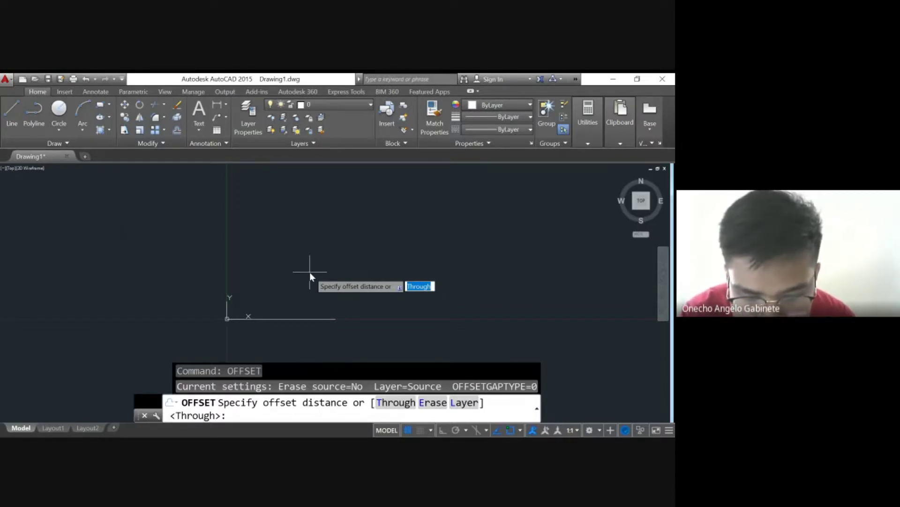
type("5")
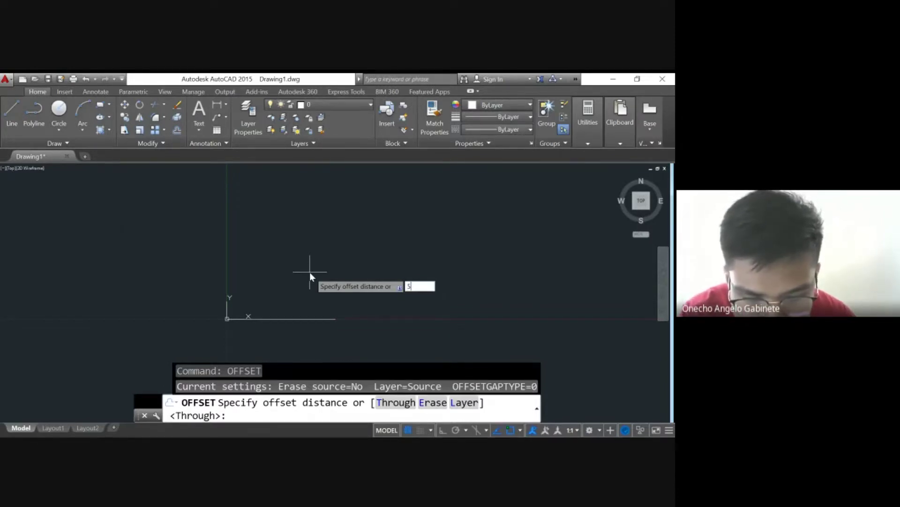
key("Return")
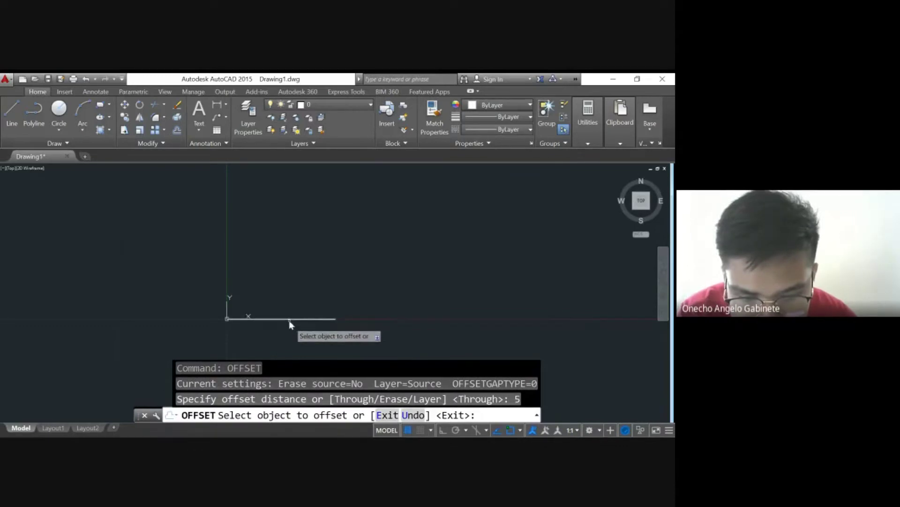
left_click(282, 318)
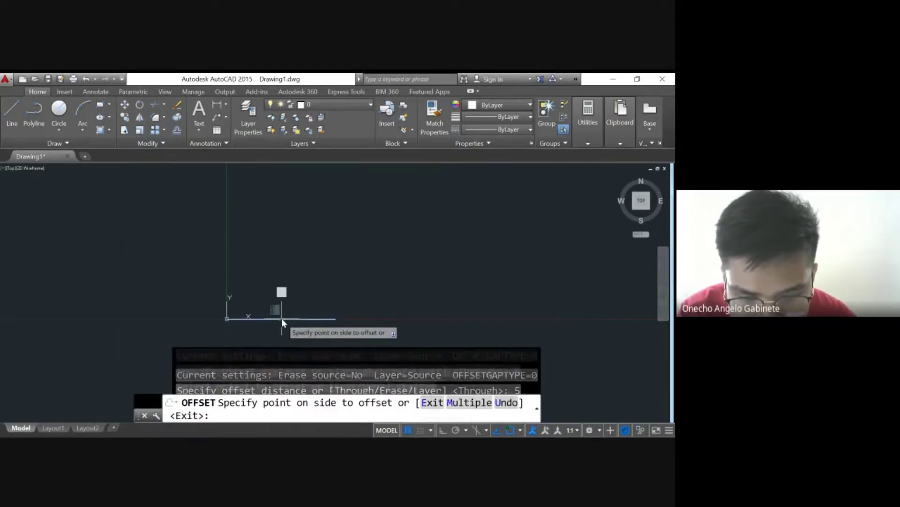
left_click(275, 265)
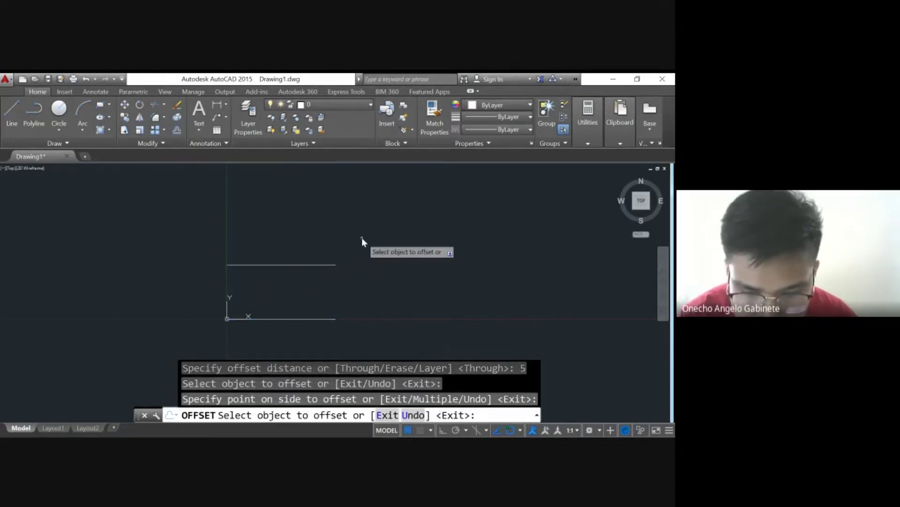
key("Return")
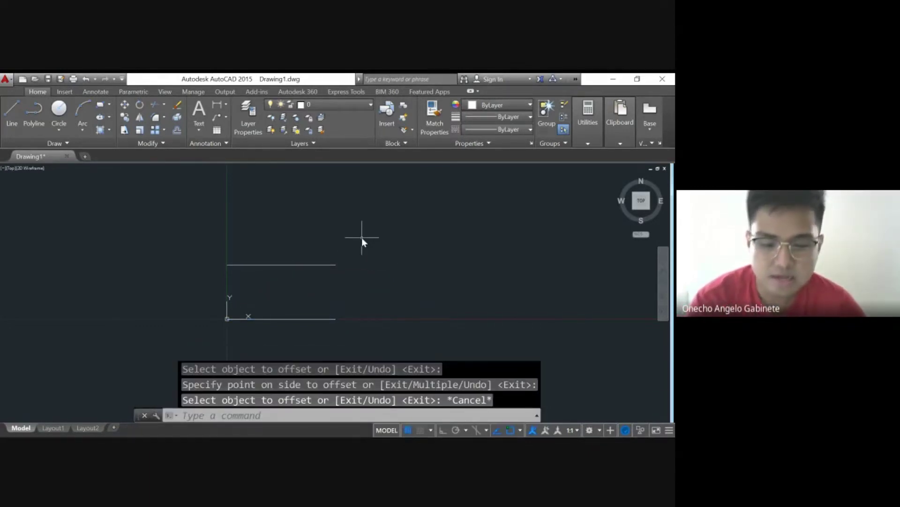
type("f")
key("Return")
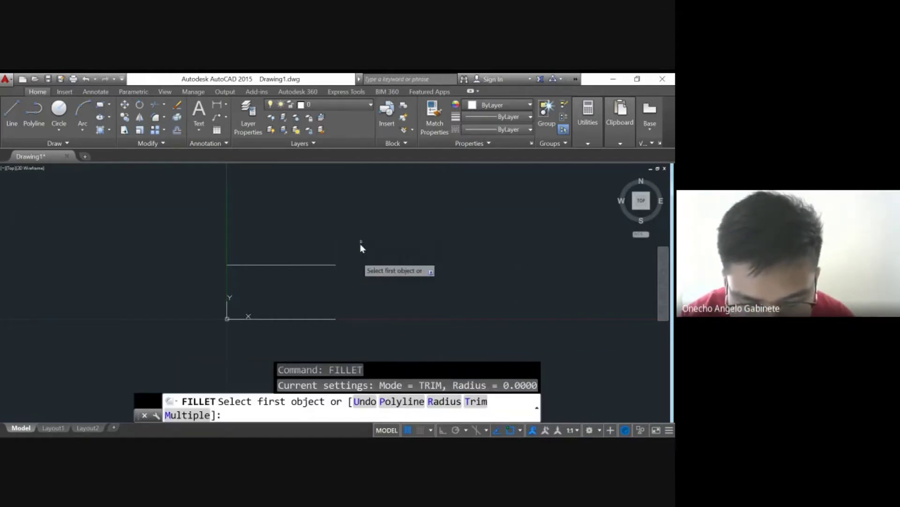
Fillet the upper and lower lines so their right ends join in a semicircular arc.
left_click(313, 266)
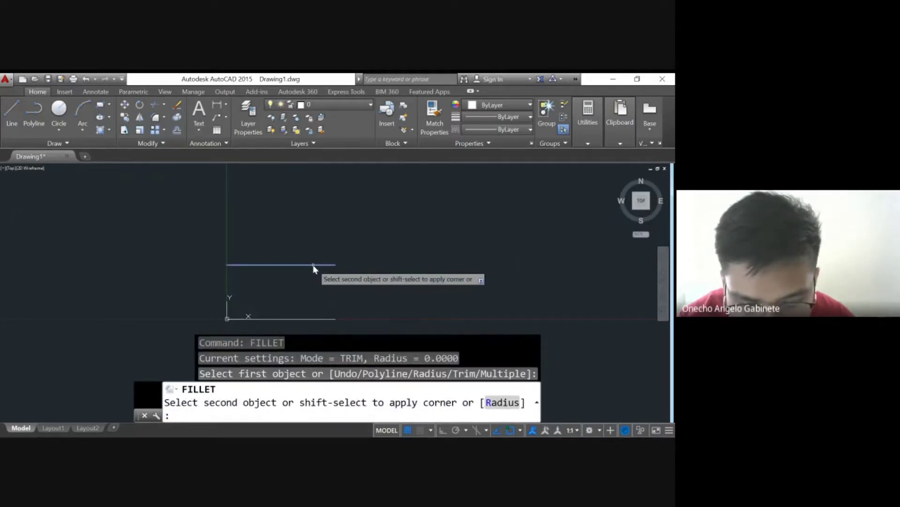
left_click(327, 319)
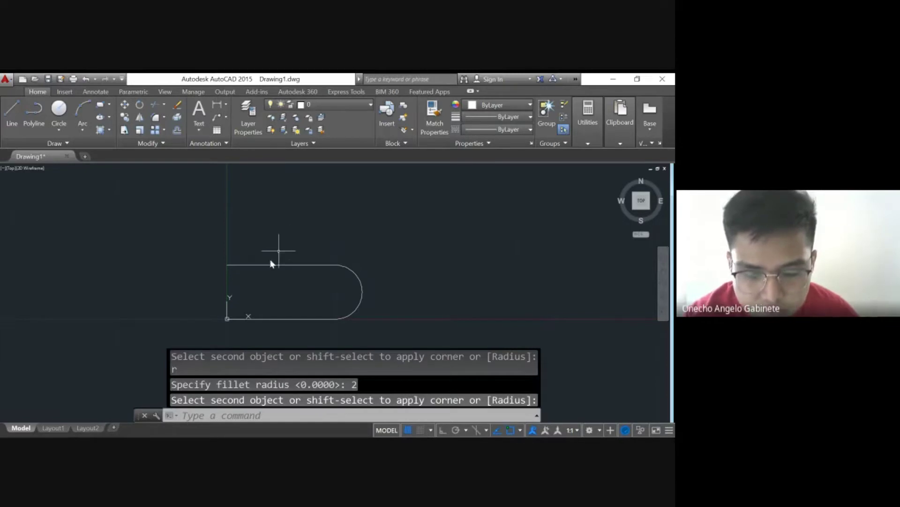
scroll(256, 292, "up", 2)
middle_click_drag(252, 295, 316, 263)
scroll(309, 233, "up", 2)
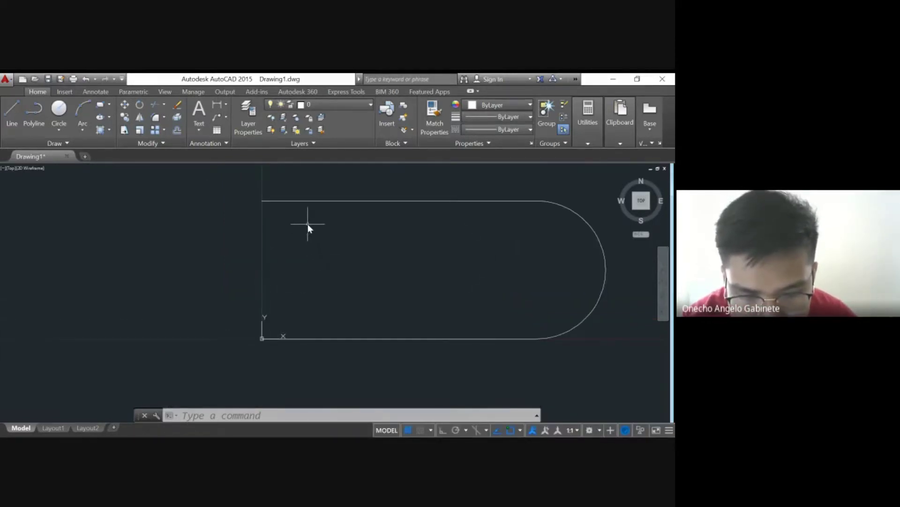
key("Escape")
Close the left ends with a vertical line from top-left to bottom-left corner.
type("line")
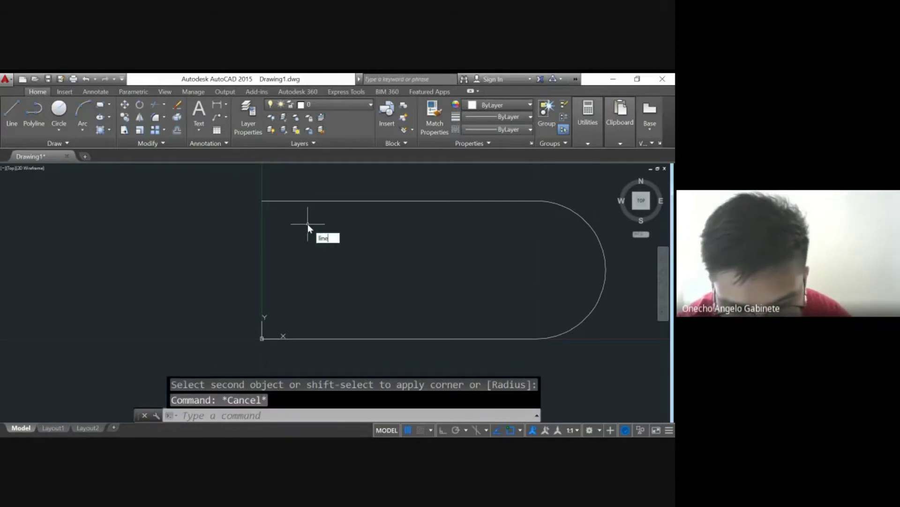
key("Return")
left_click(262, 200)
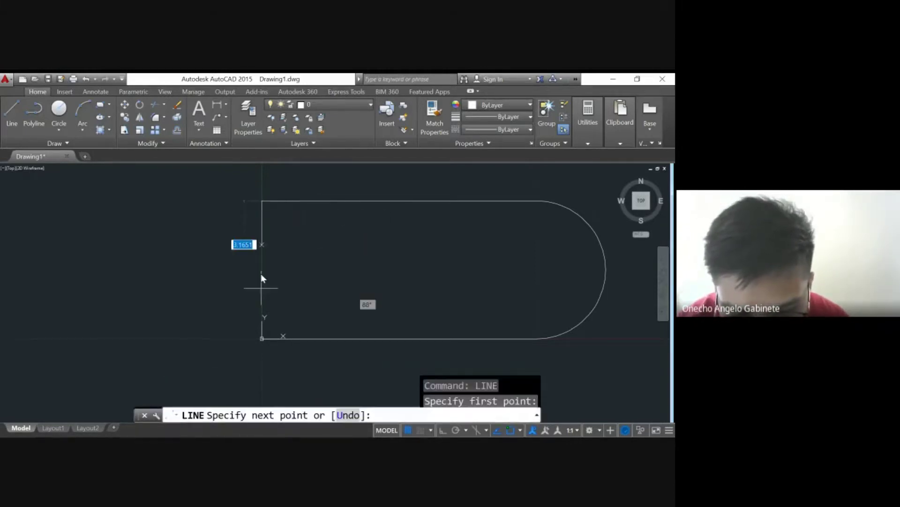
left_click(261, 337)
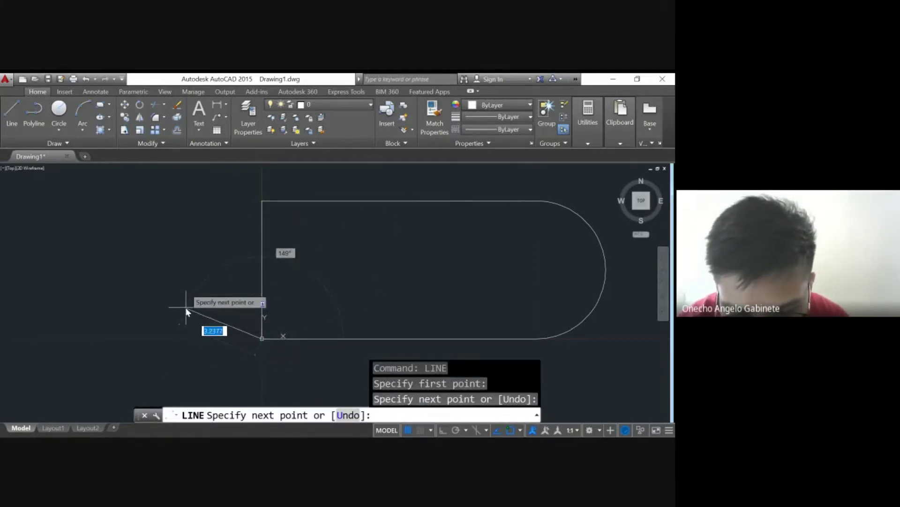
key("Escape")
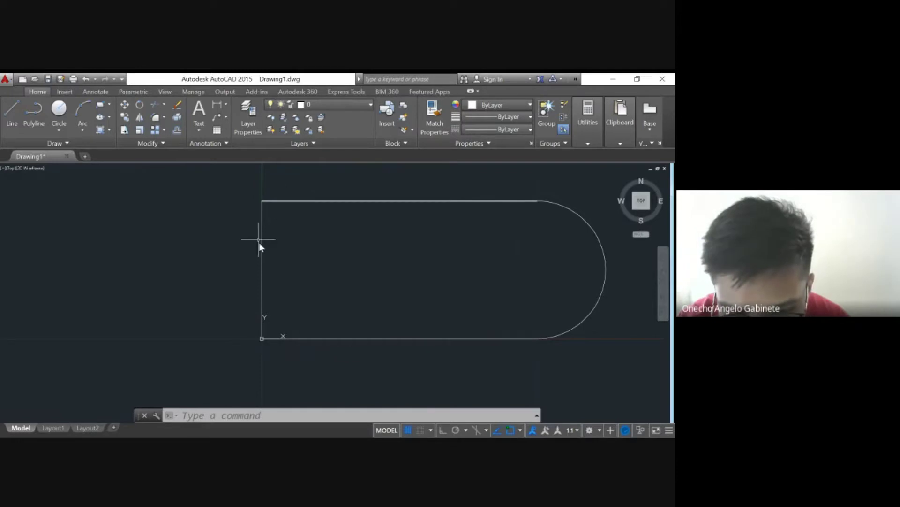
Round the top-left corner with a 0.5 radius fillet.
type("fillet")
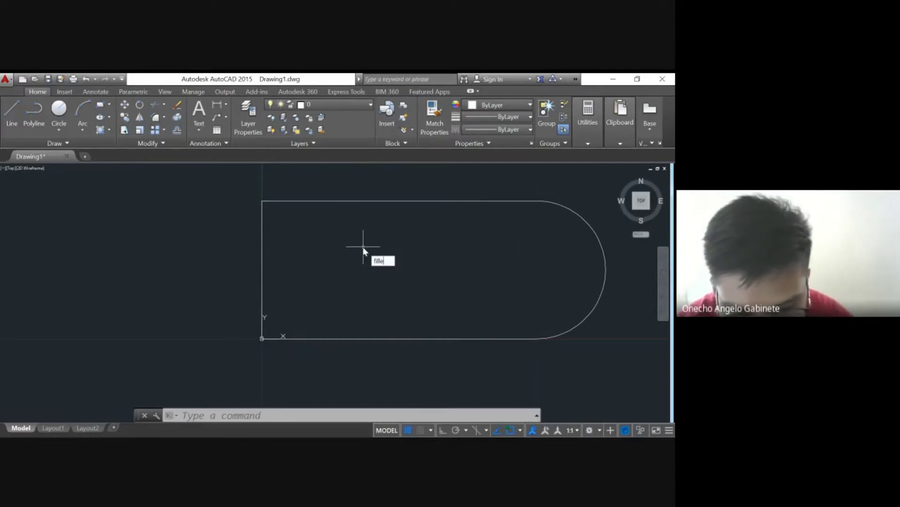
key("Return")
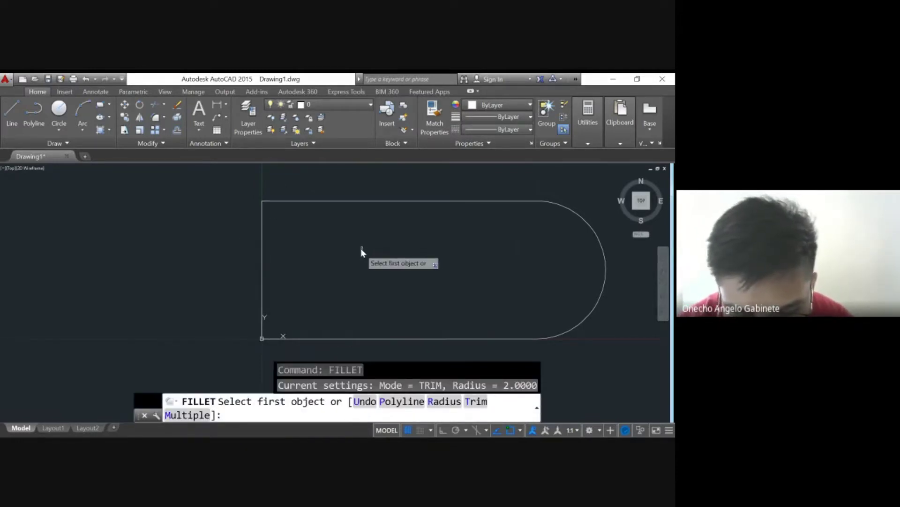
left_click(294, 202)
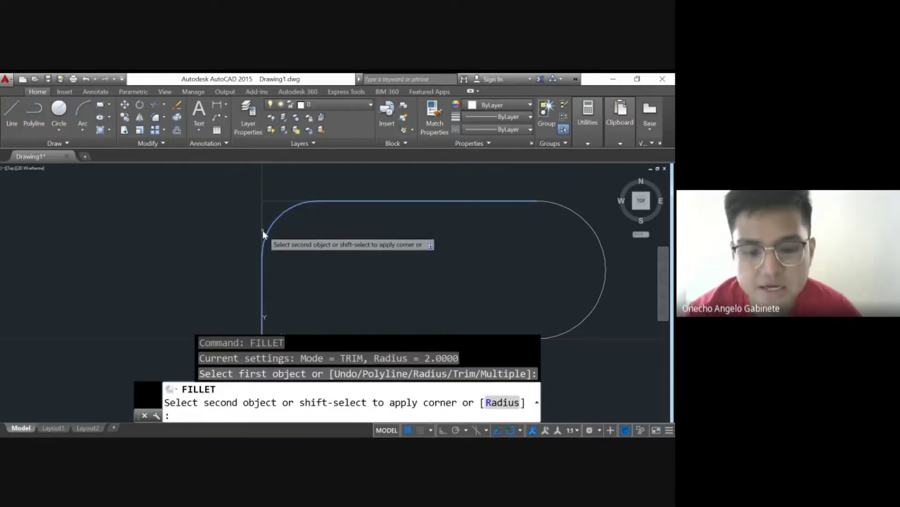
type("r")
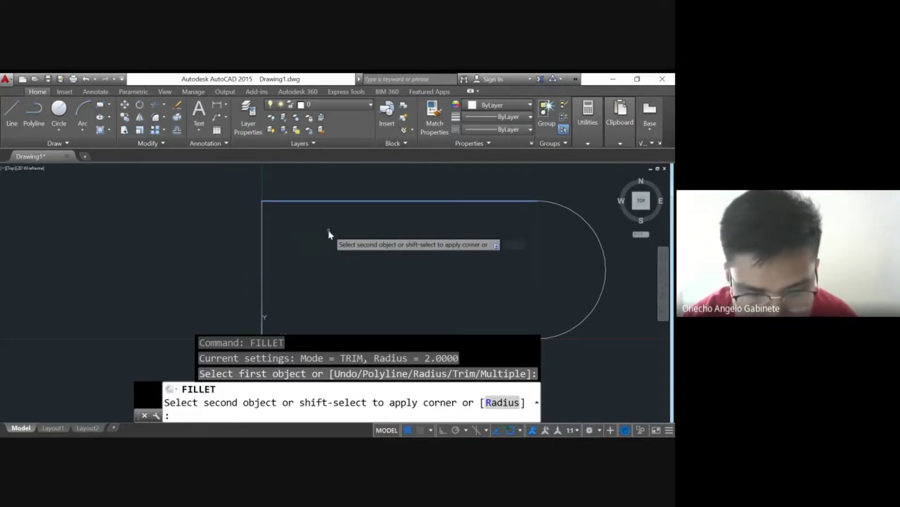
key("Return")
type("0.5")
key("Return")
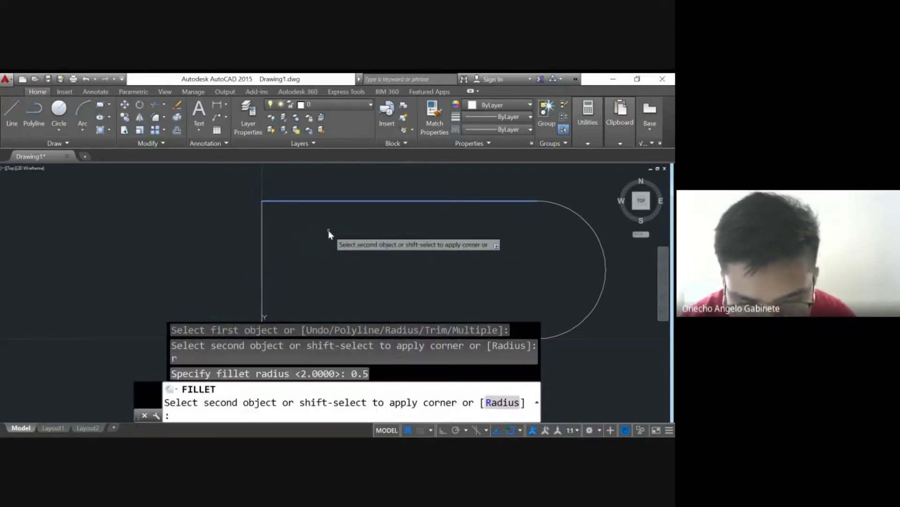
left_click(262, 216)
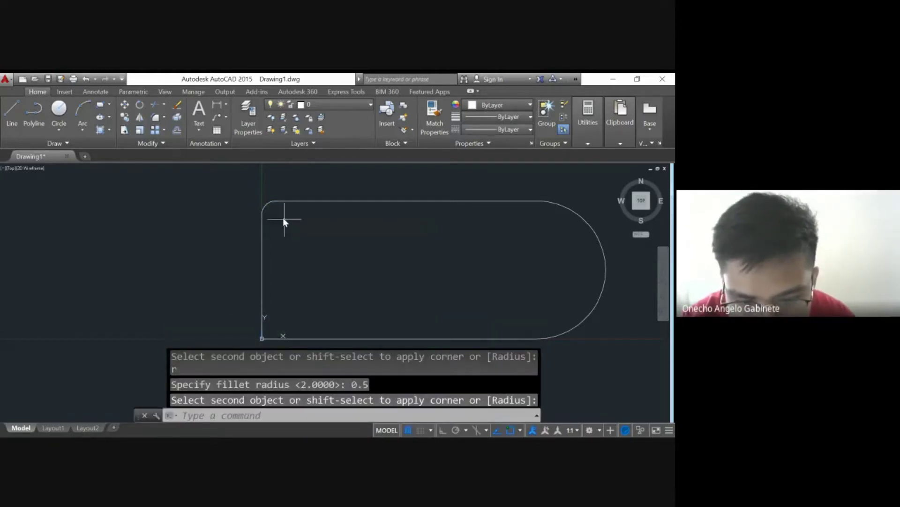
scroll(273, 209, "up", 5)
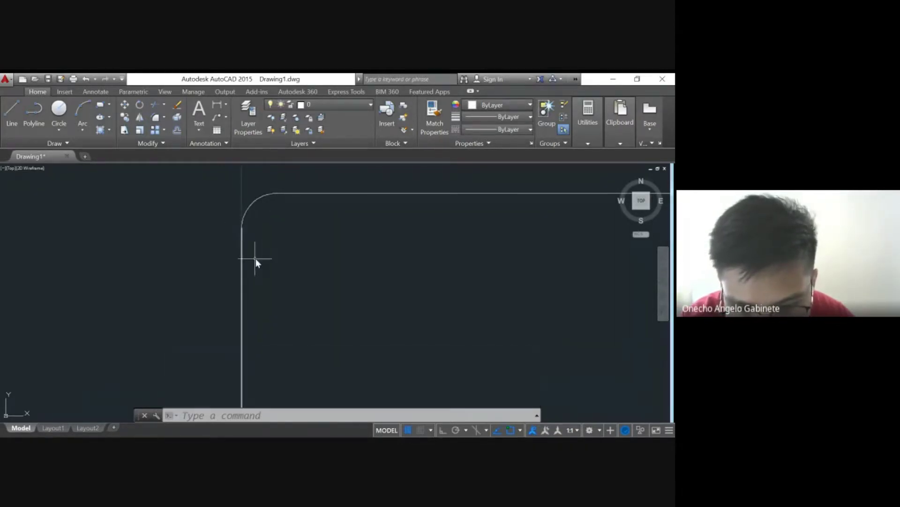
scroll(274, 190, "down", 3)
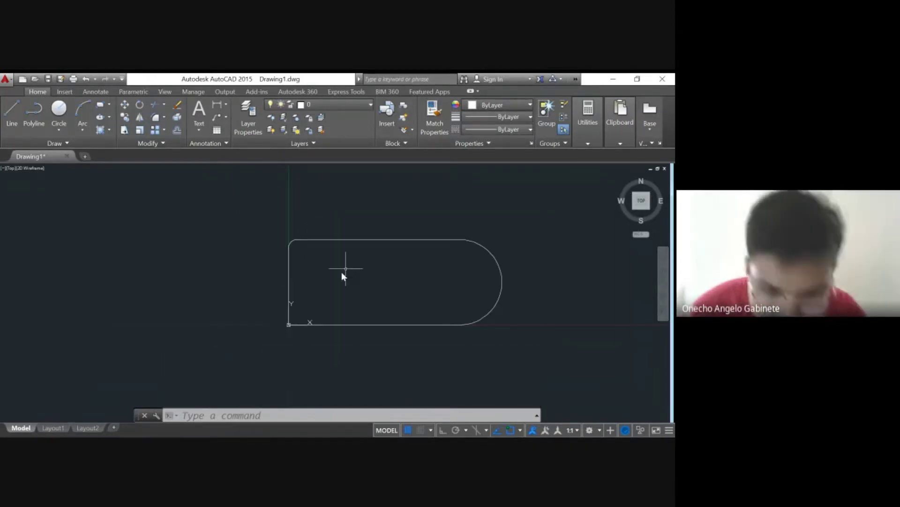
Window-select the whole belt shape and delete it.
left_click(236, 211)
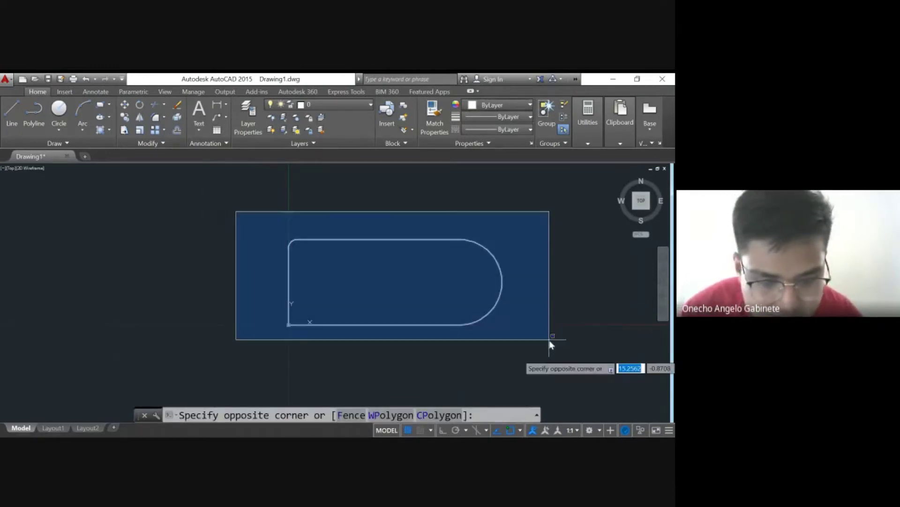
left_click(549, 342)
key("Delete")
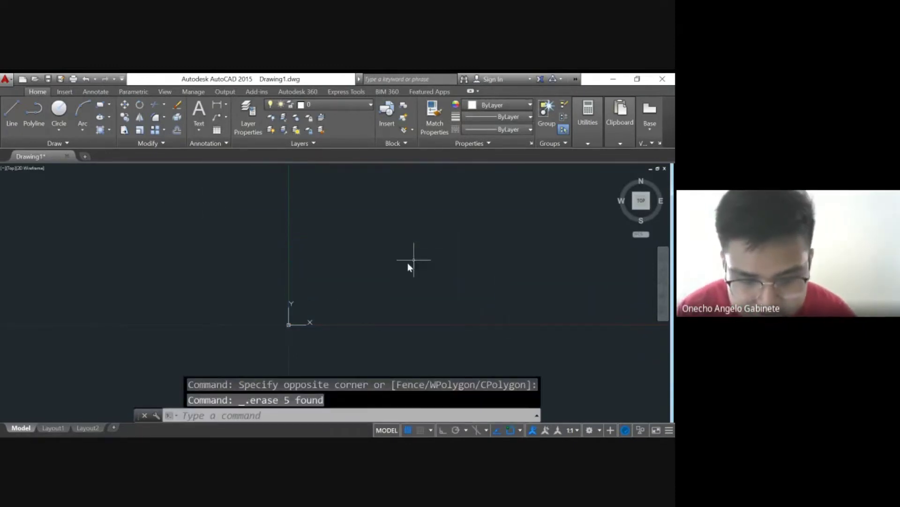
scroll(394, 260, "down", 2)
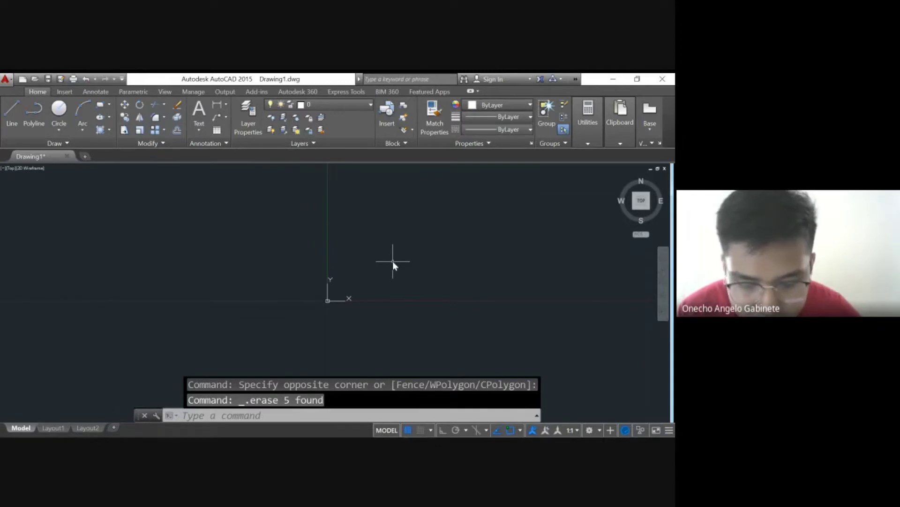
type("CIRCLE")
key("Return")
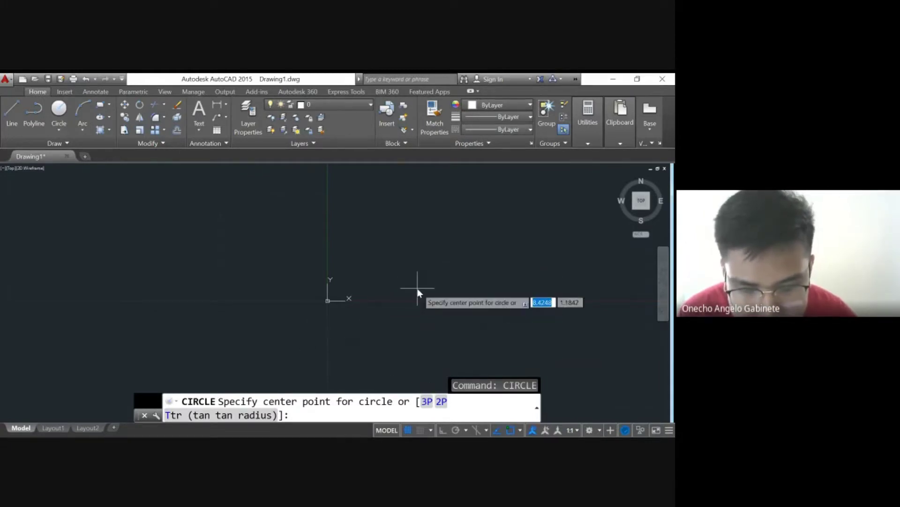
Draw a circle of radius 6 centred at 0,0.
type("0,0")
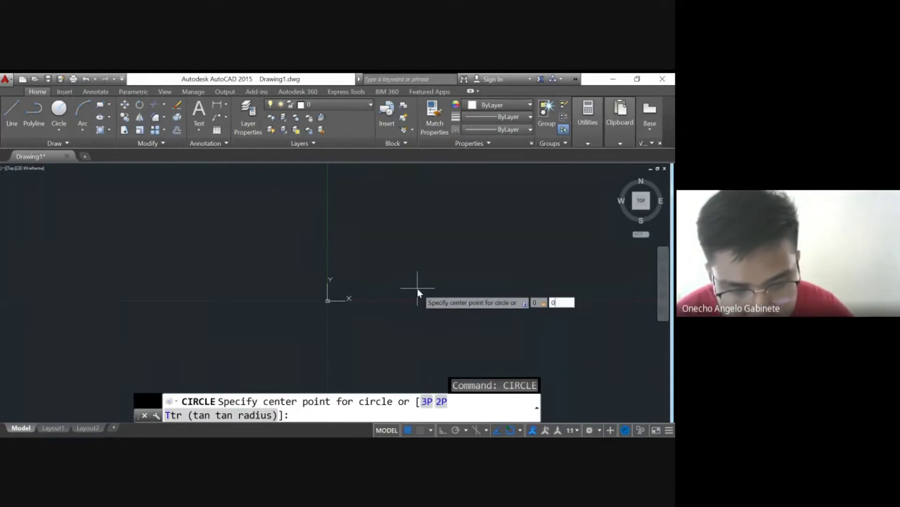
key("Return")
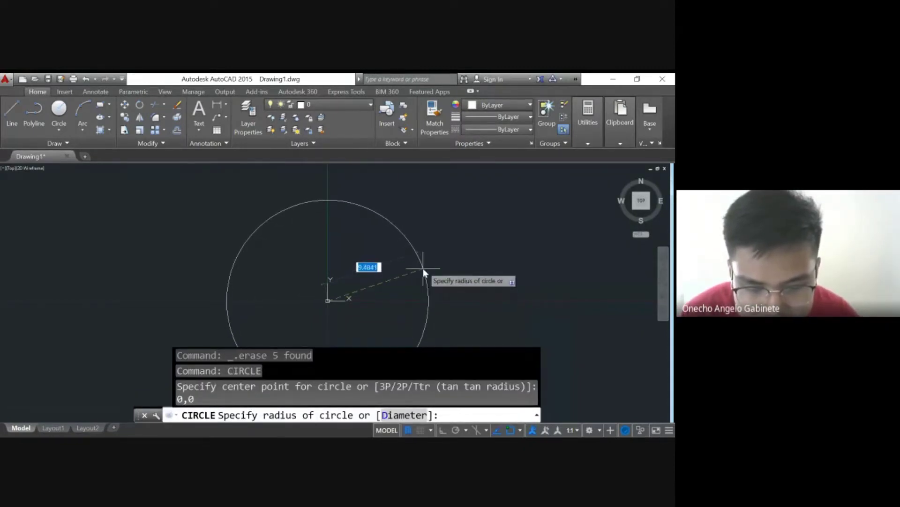
type("6")
key("Return")
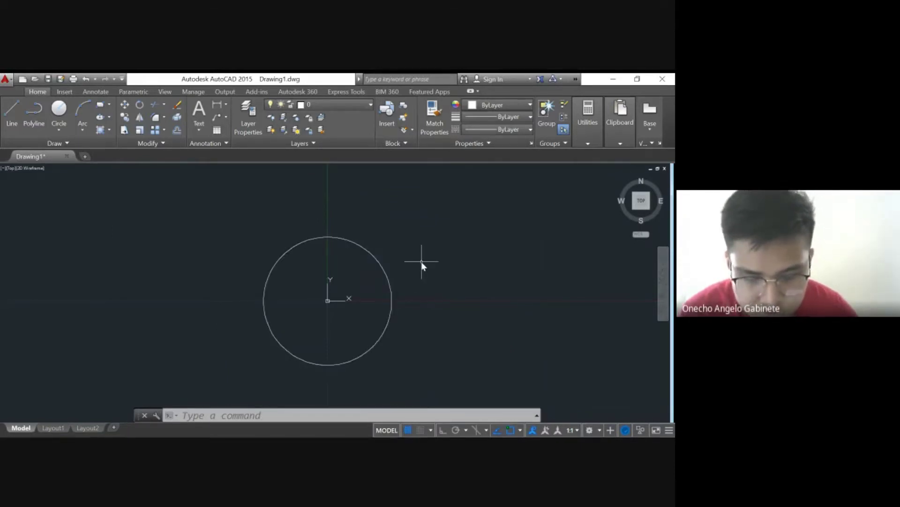
type("c")
key("Return")
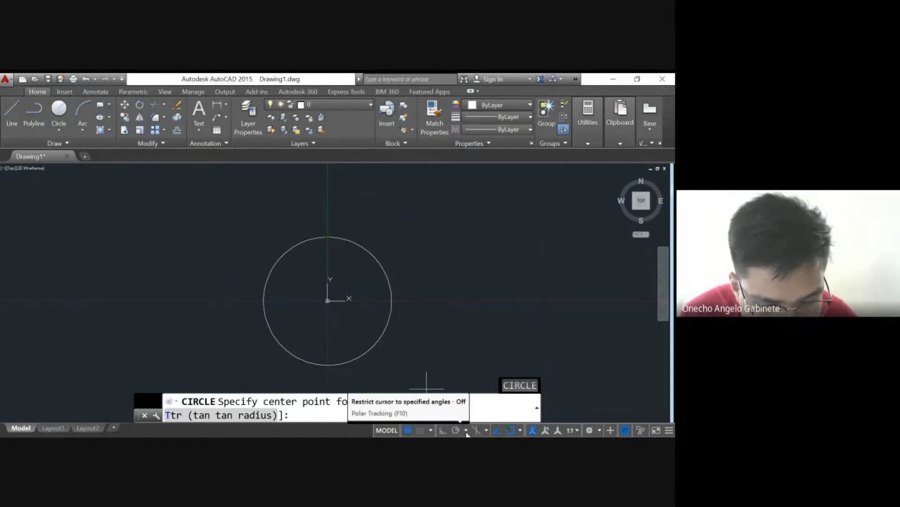
Toggle the Center object snap and draw a radius-2 circle on the big circle's right quadrant.
left_click(520, 432)
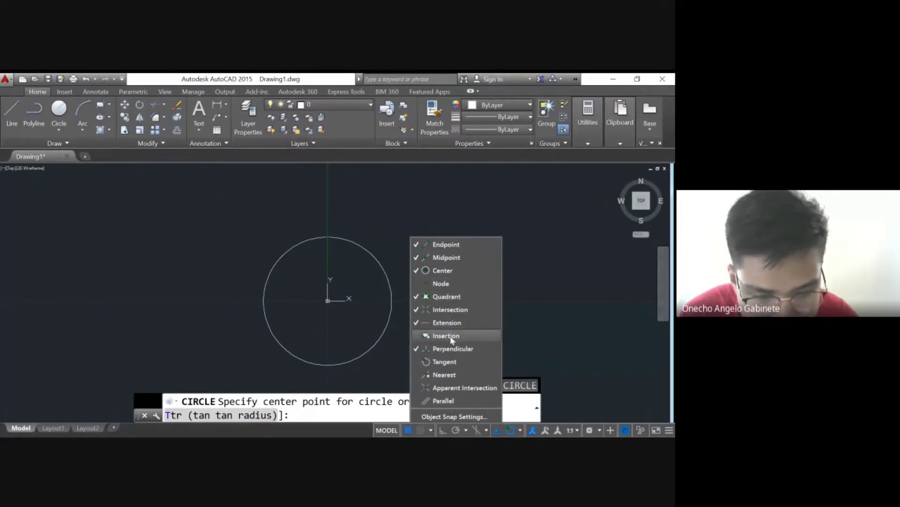
left_click(443, 270)
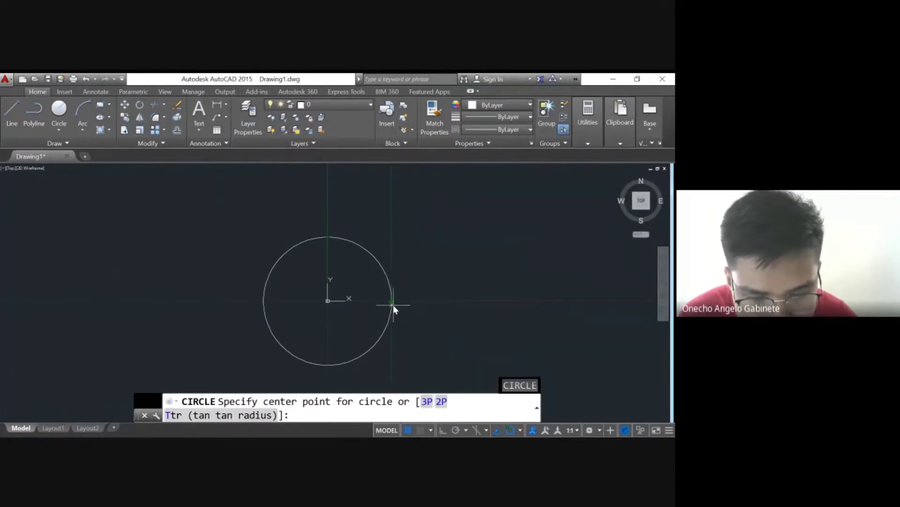
left_click(392, 301)
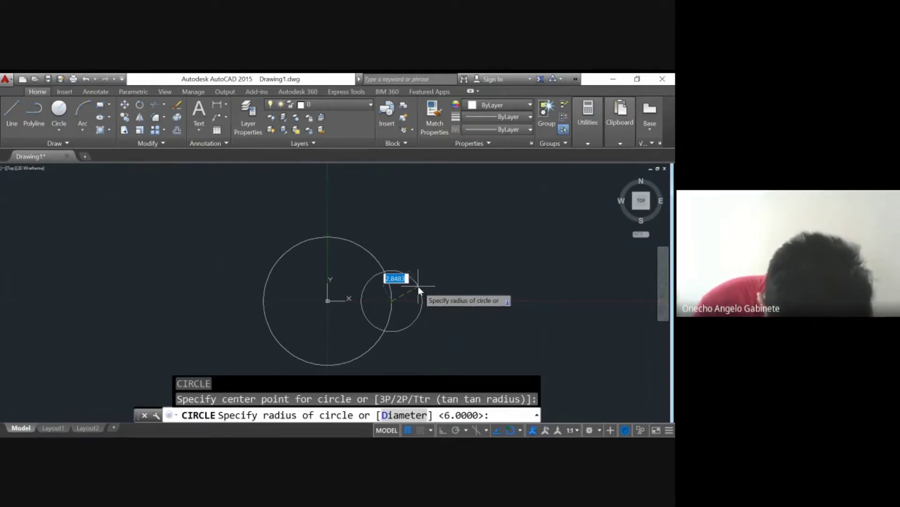
type("2")
key("Return")
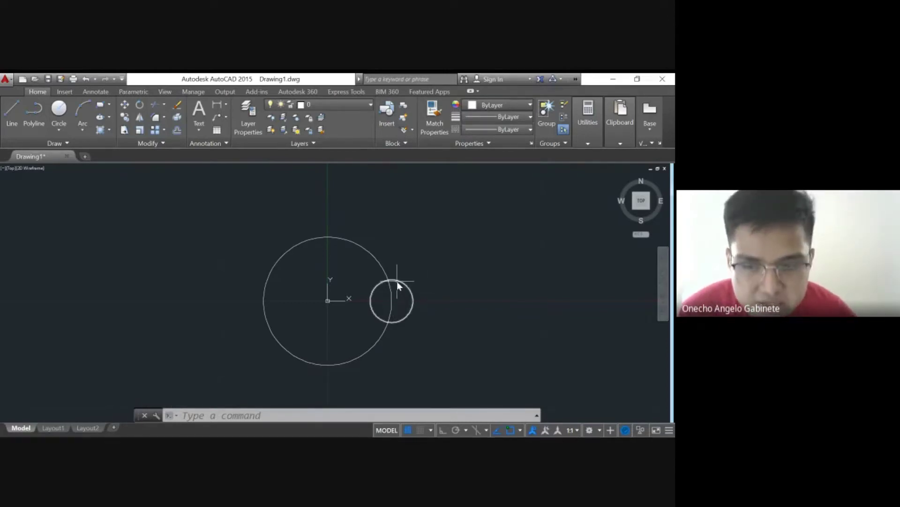
mouse_move(397, 282)
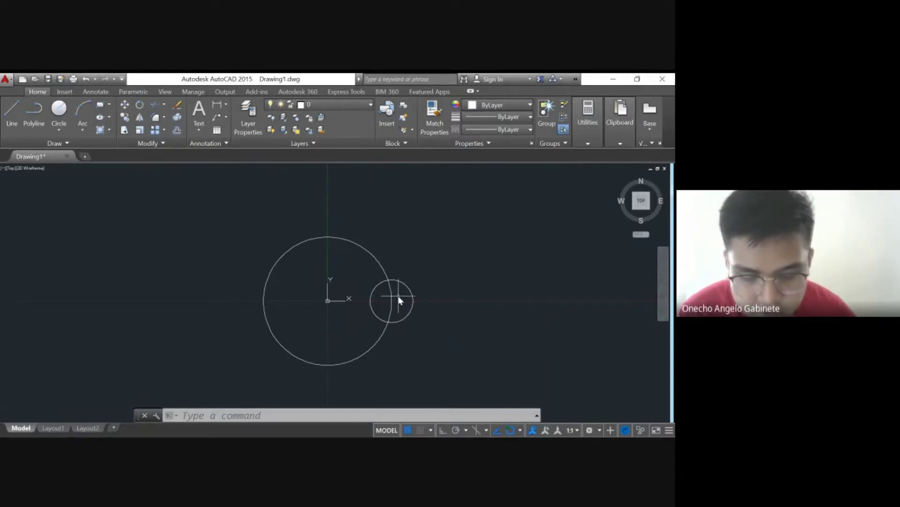
type("rray")
Make a polar array of the small circle centred on the big circle's centre.
key("Return")
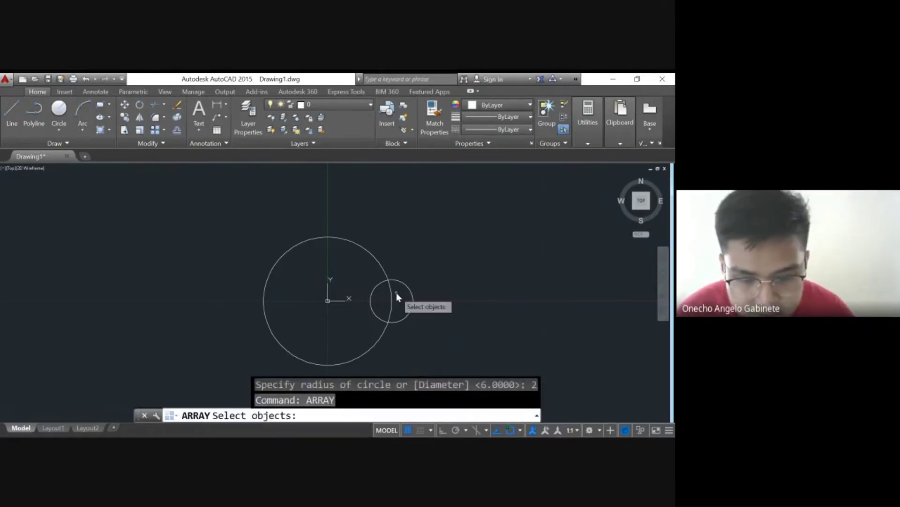
left_click(394, 281)
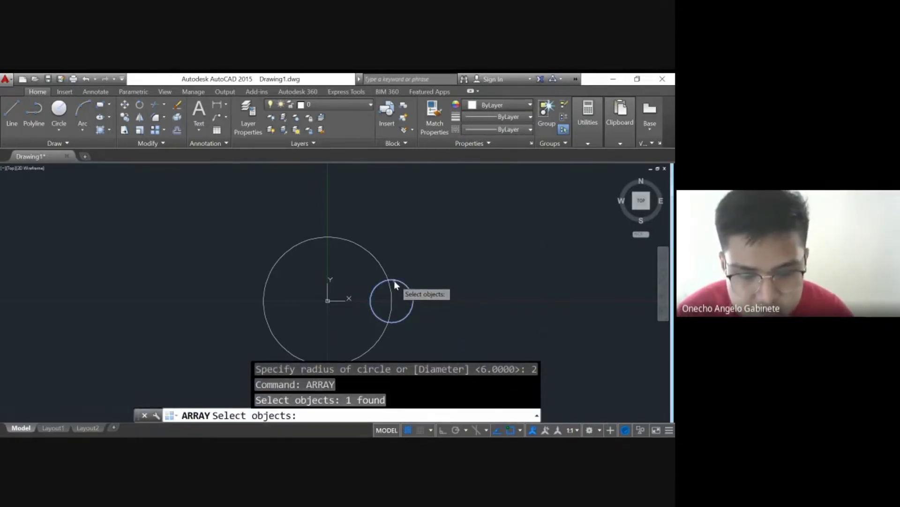
key("Return")
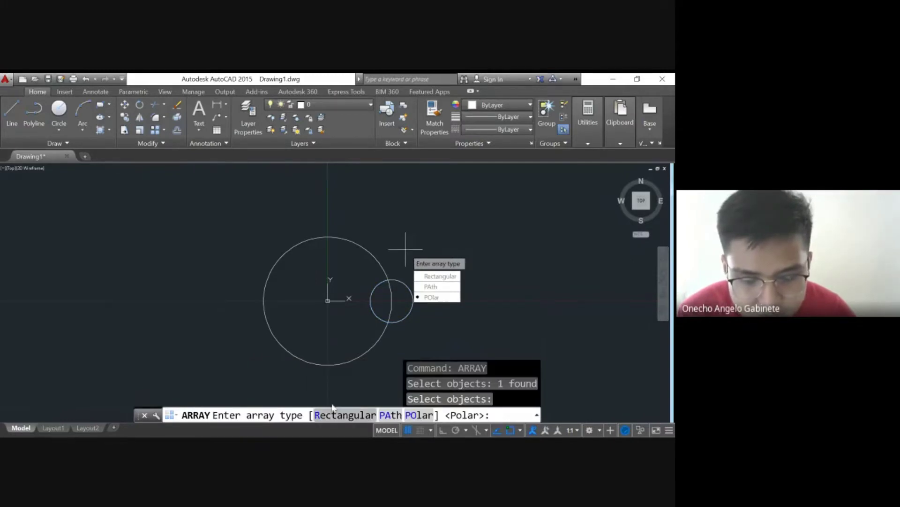
left_click(414, 416)
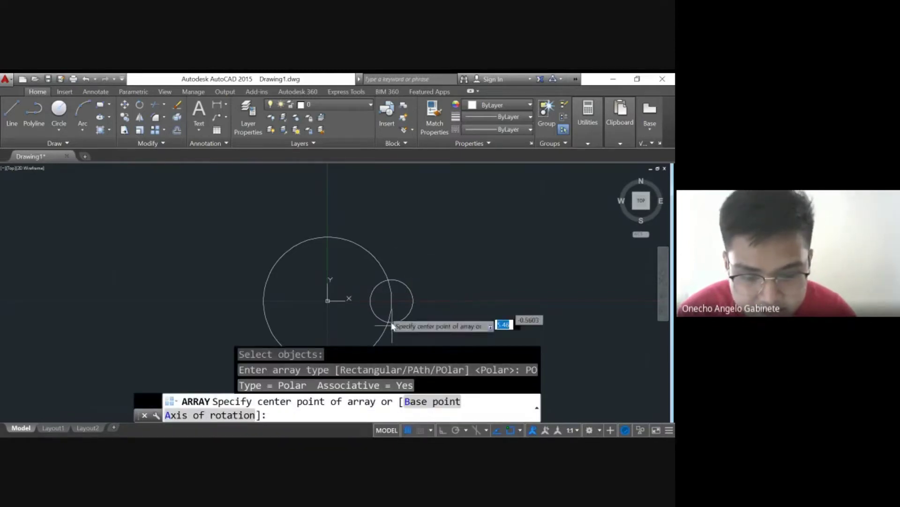
middle_click_drag(354, 299, 373, 250)
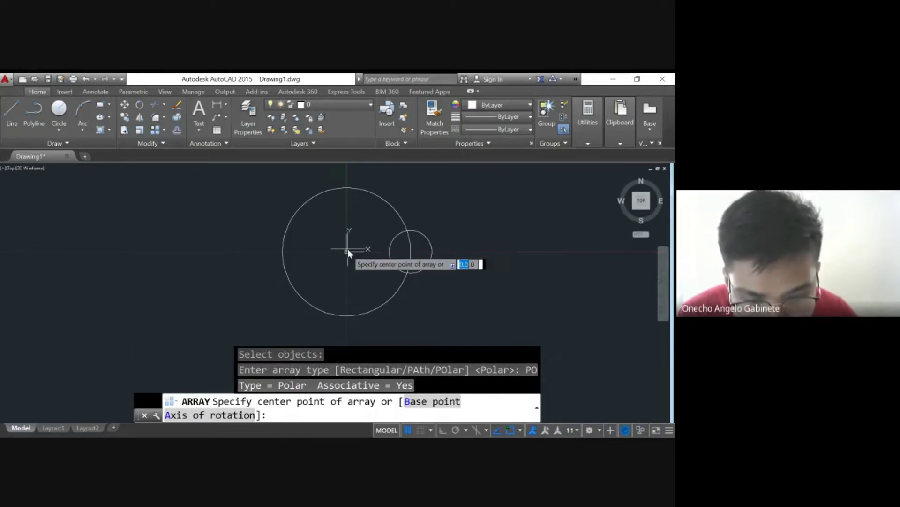
scroll(348, 255, "up", 2)
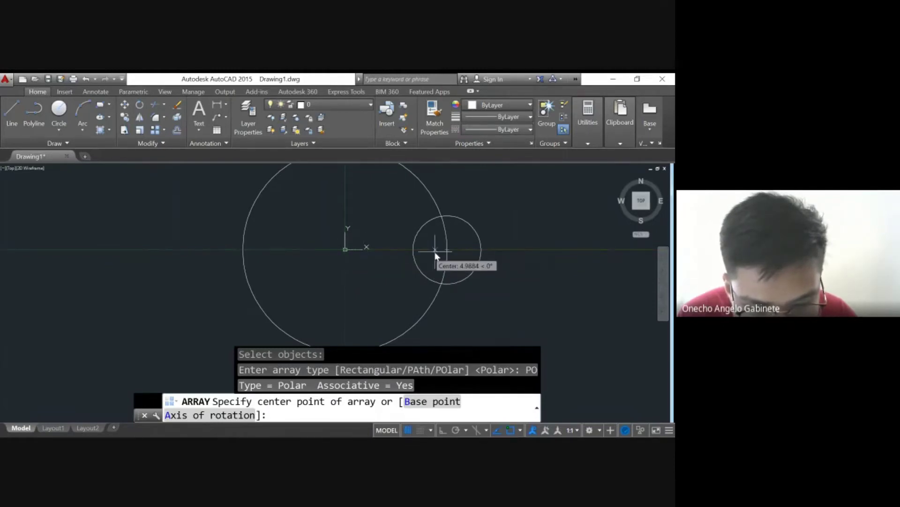
left_click(346, 250)
Try 8 and 15 items in the polar array, then settle on 6 circles.
scroll(351, 246, "down", 5)
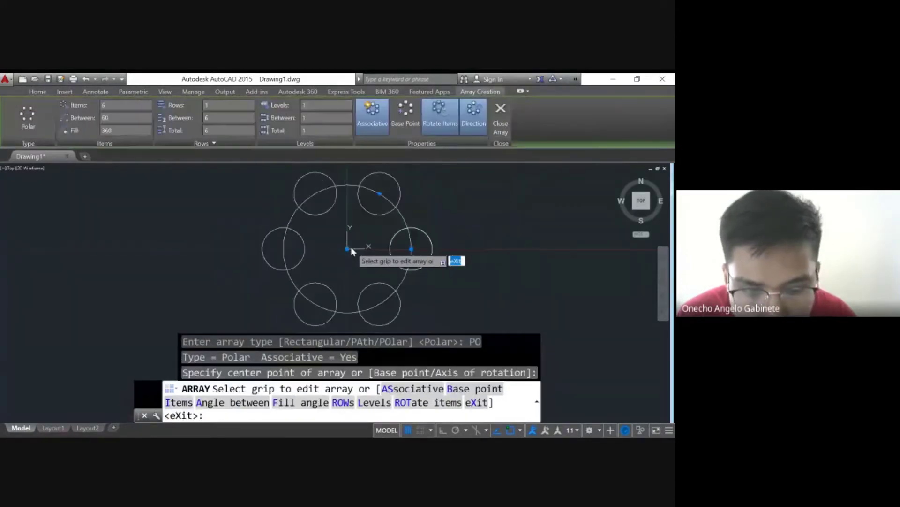
scroll(354, 246, "up", 2)
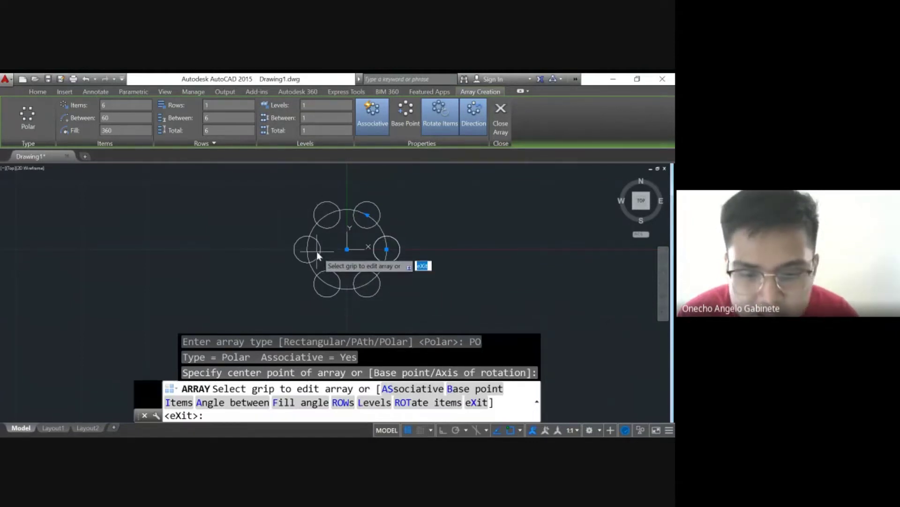
left_click(120, 105)
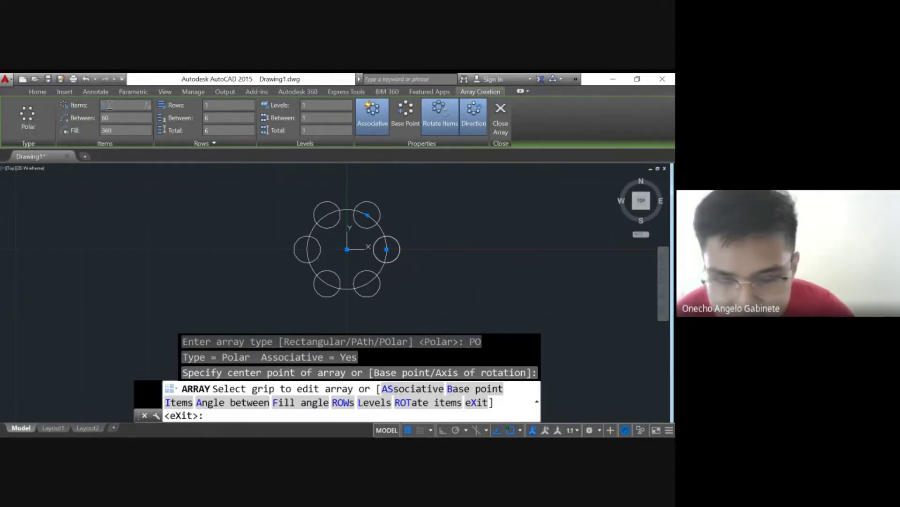
type("8")
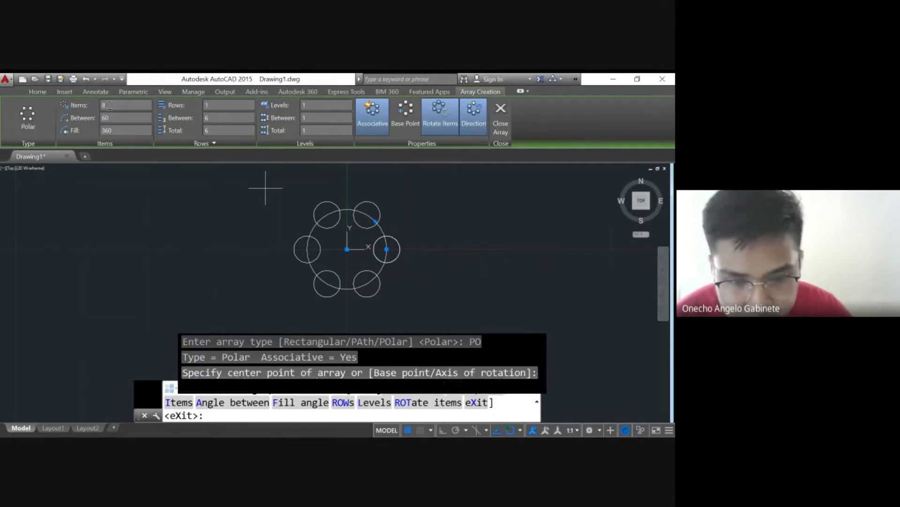
key("Return")
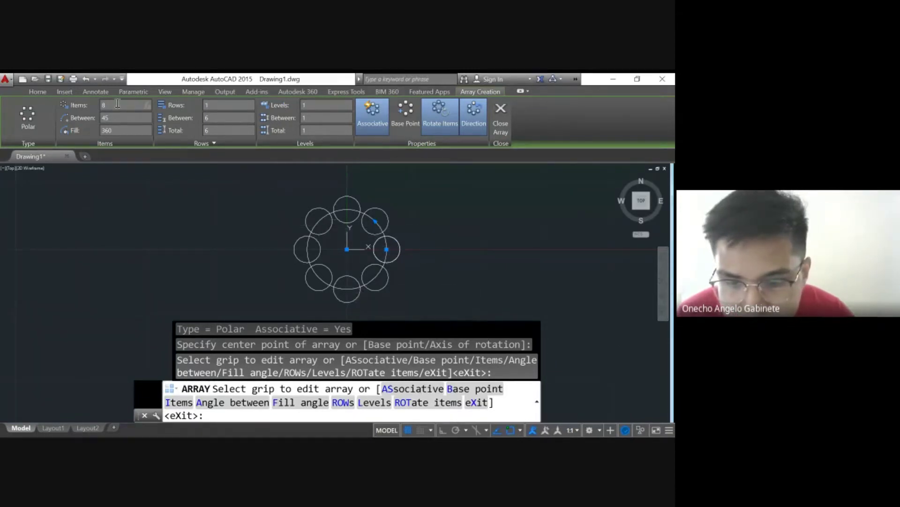
key("Return")
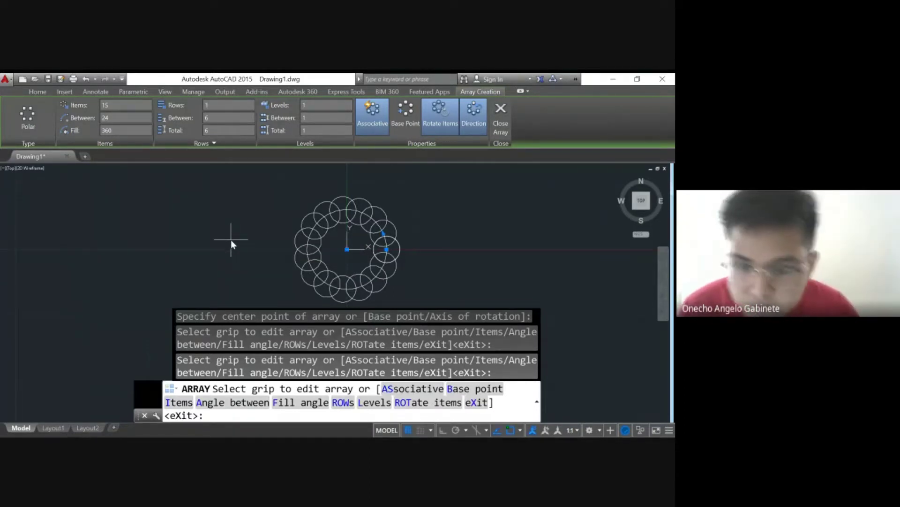
key("BackSpace")
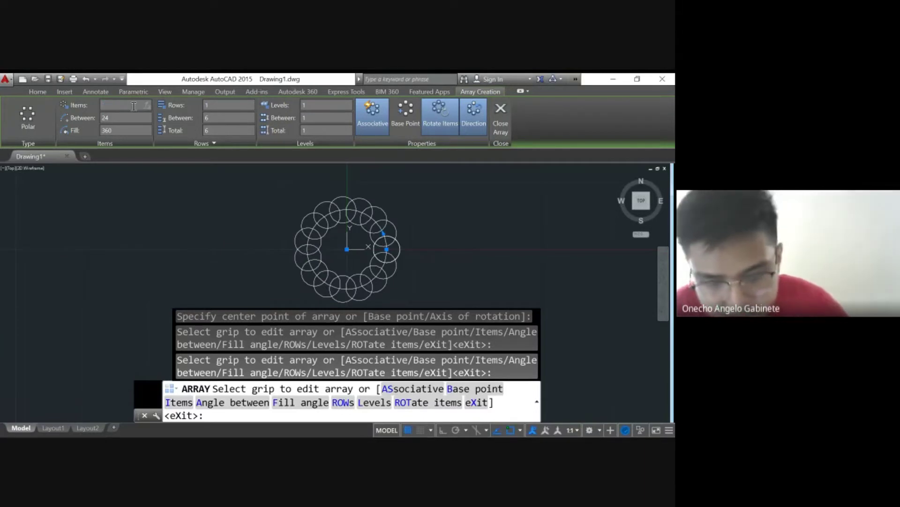
key("Return")
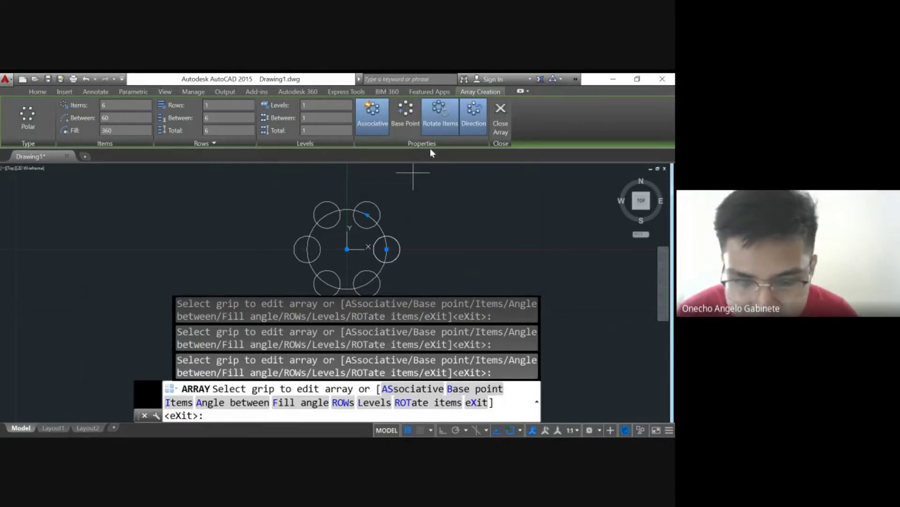
key("Escape")
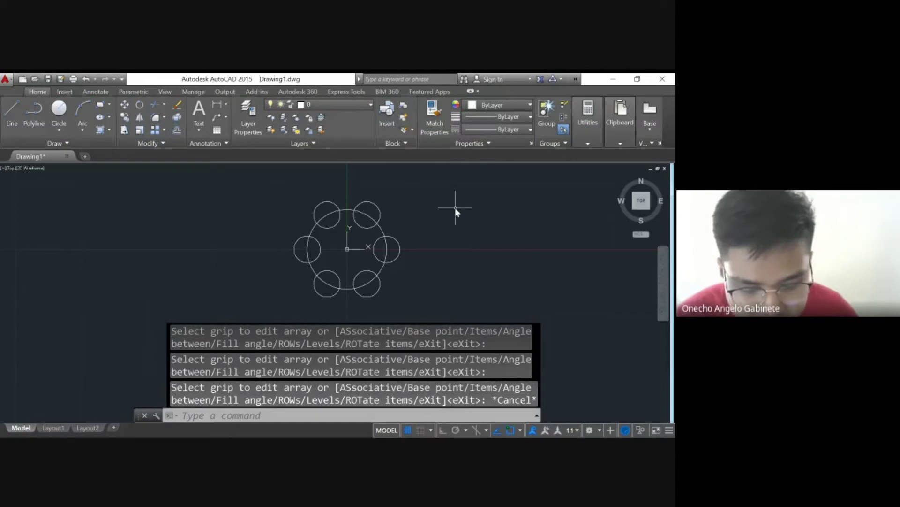
Start a line tangent to the upper-right small circle.
type("l")
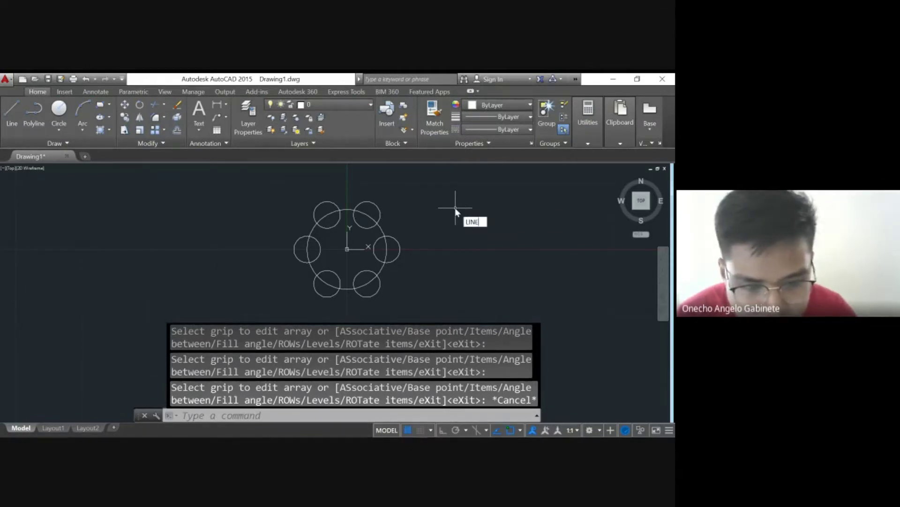
key("Return")
scroll(478, 227, "up", 4)
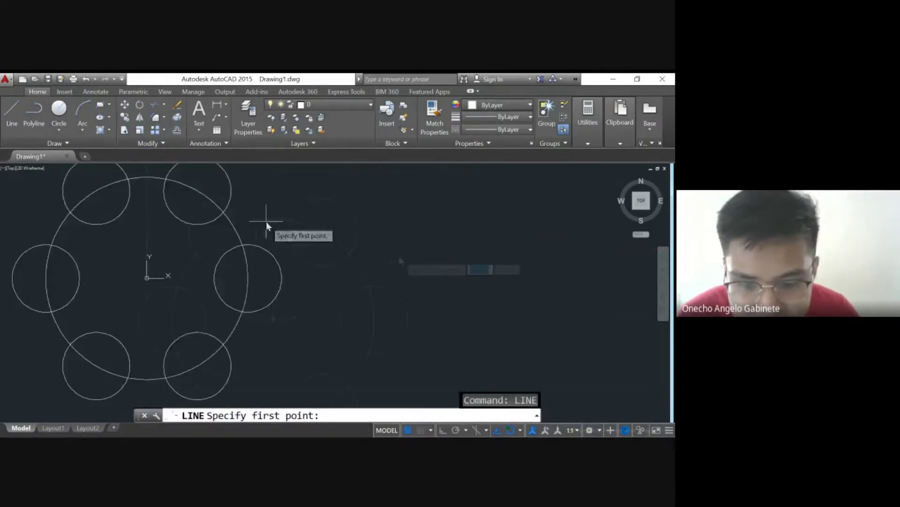
middle_click_drag(266, 221, 392, 263)
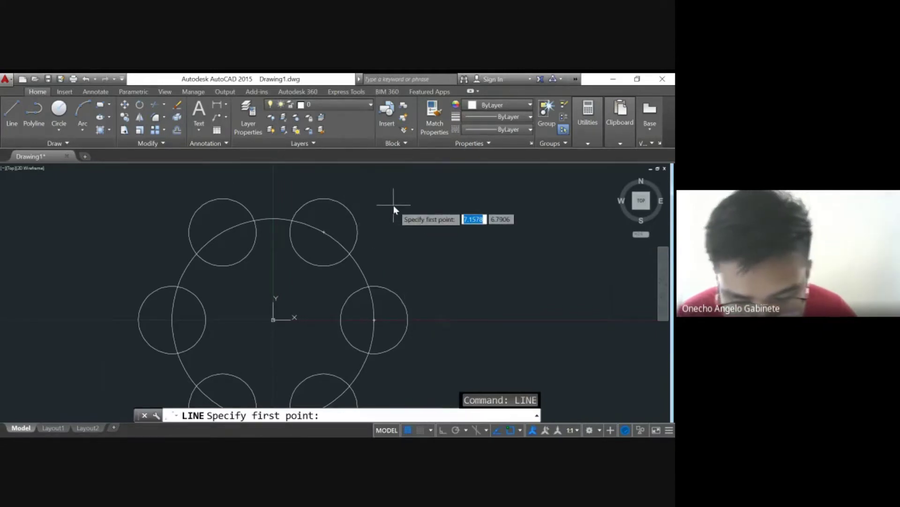
type("tan")
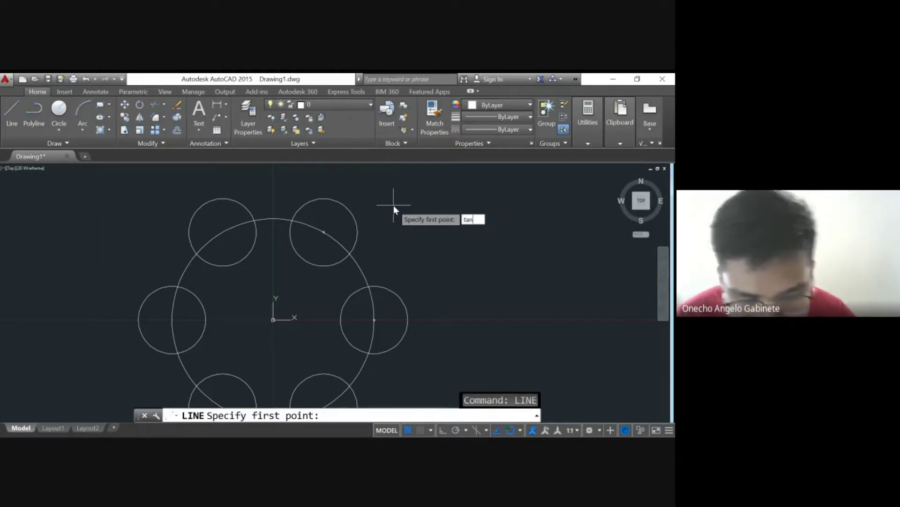
key("Return")
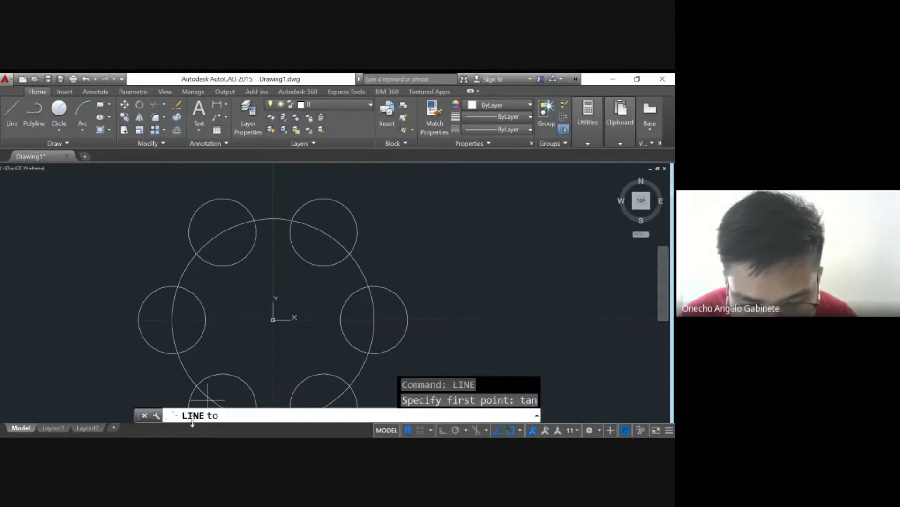
left_click(345, 206)
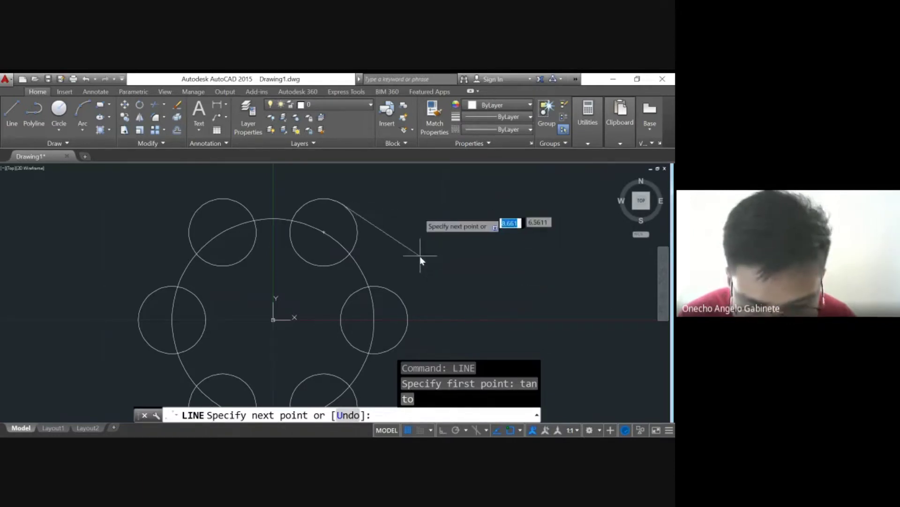
Undo the misplaced end point and end the line tangent to the right small circle.
left_click(407, 327)
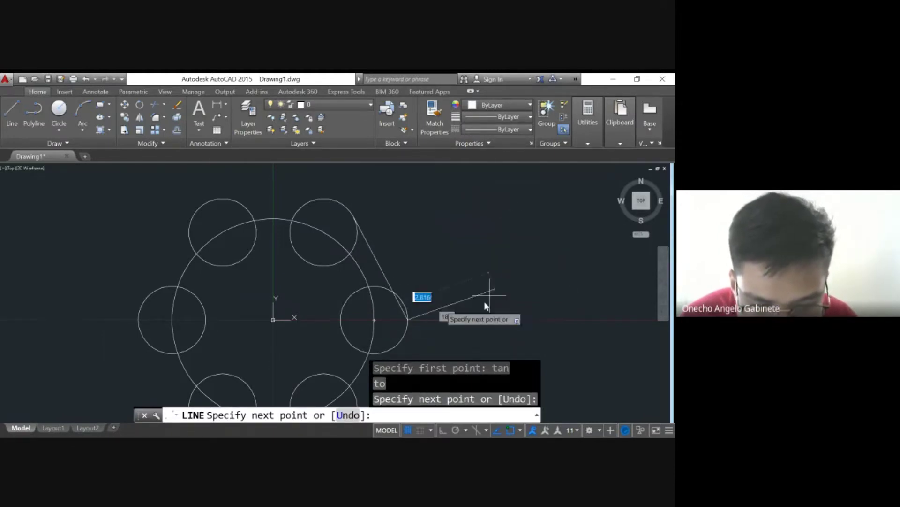
scroll(393, 304, "up", 3)
scroll(393, 303, "up", 4)
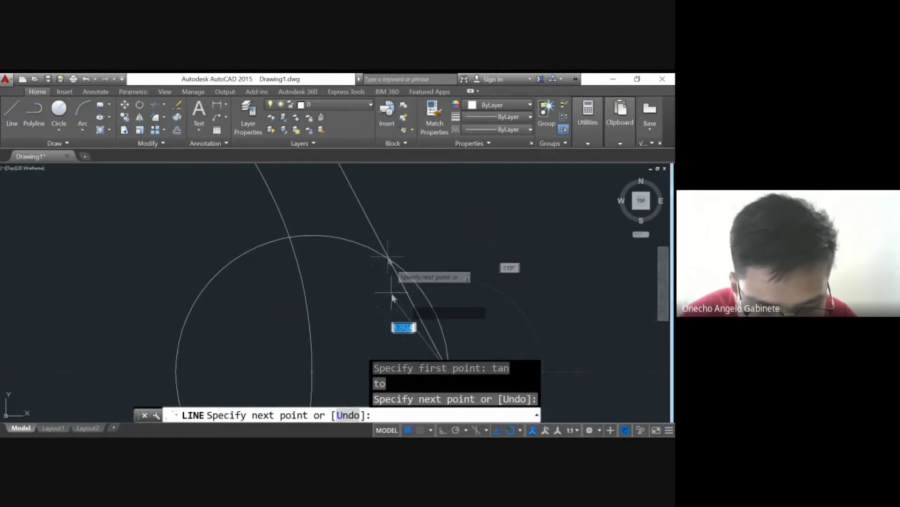
middle_click_drag(449, 330, 397, 250)
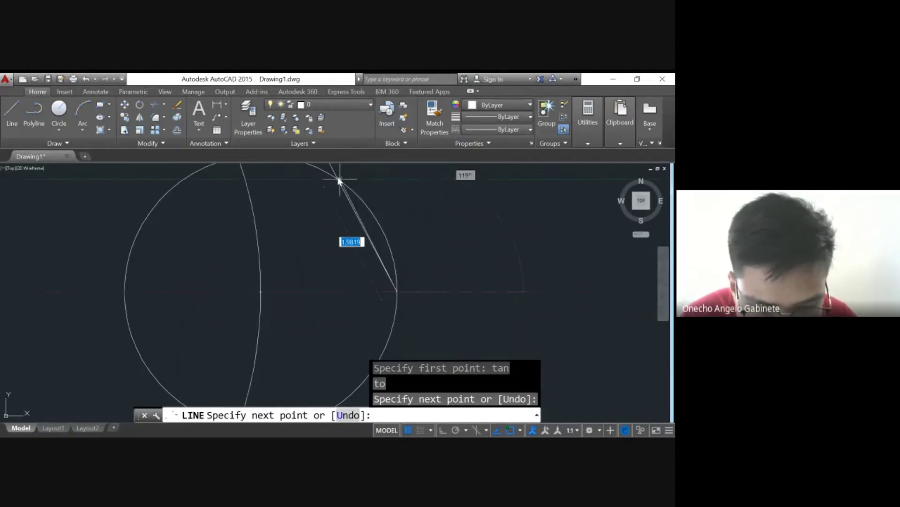
scroll(422, 244, "down", 4)
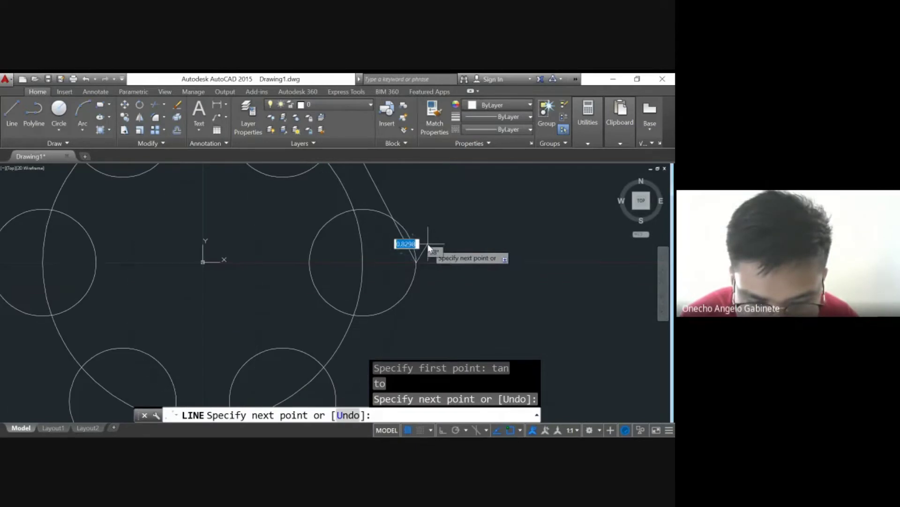
key("ctrl+z")
scroll(455, 215, "down", 3)
mouse_move(455, 215)
middle_mouse_down()
mouse_move(412, 262)
mouse_move(423, 252)
middle_mouse_up()
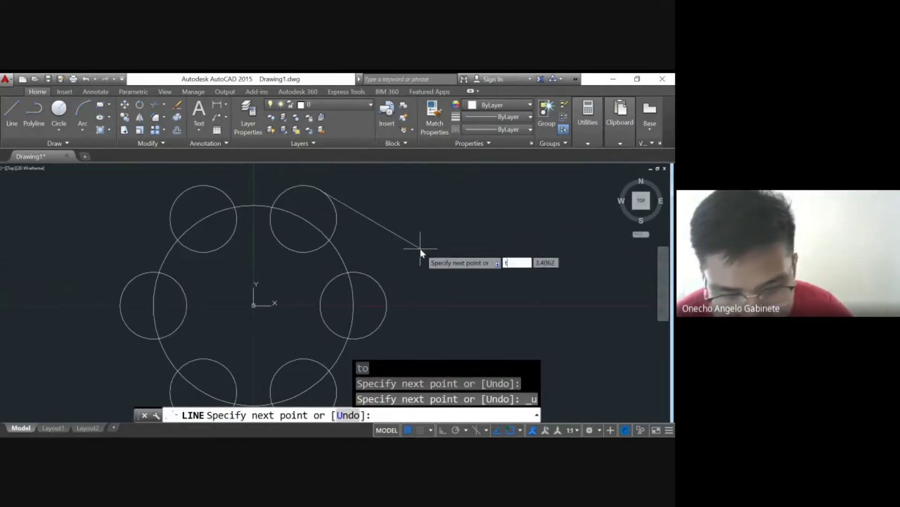
type("tan")
key("Return")
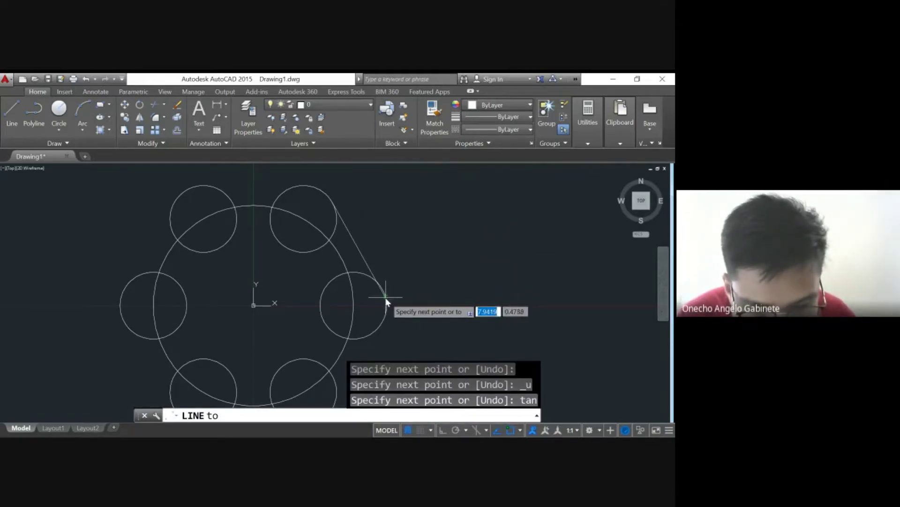
left_click(374, 333)
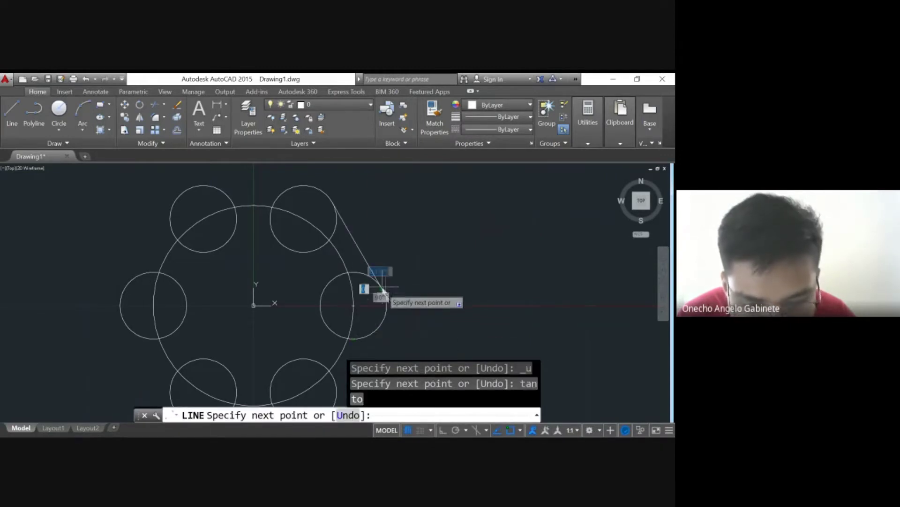
key("Escape")
scroll(435, 253, "down", 2)
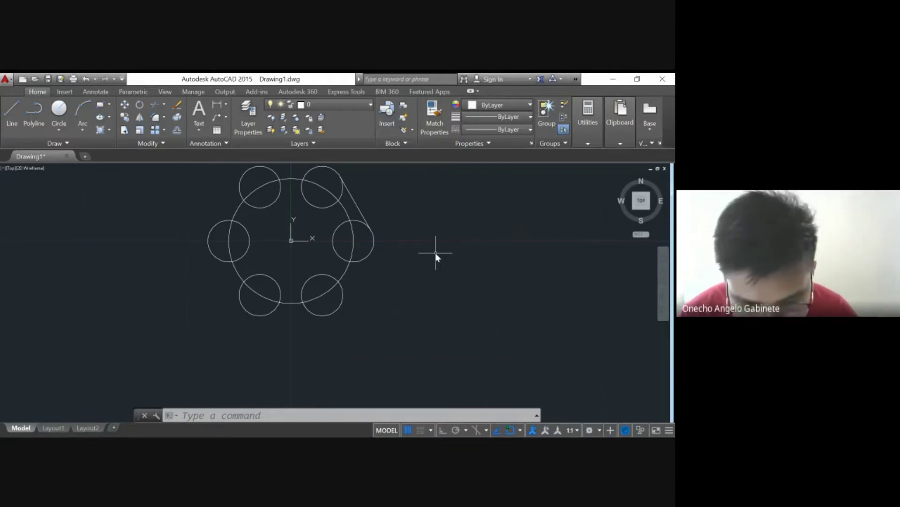
Draw a radius 3 circle tangent to the right and lower-right small circles using Ttr.
type("c")
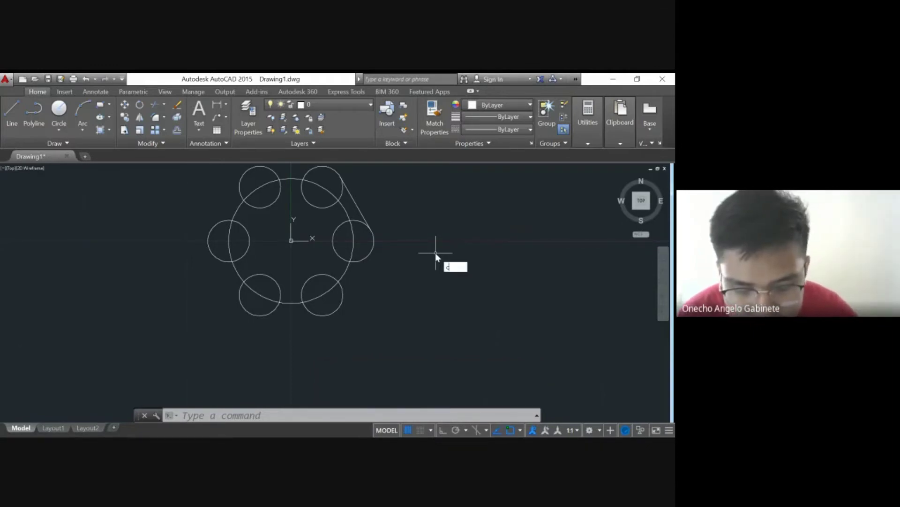
type("i")
key("Return")
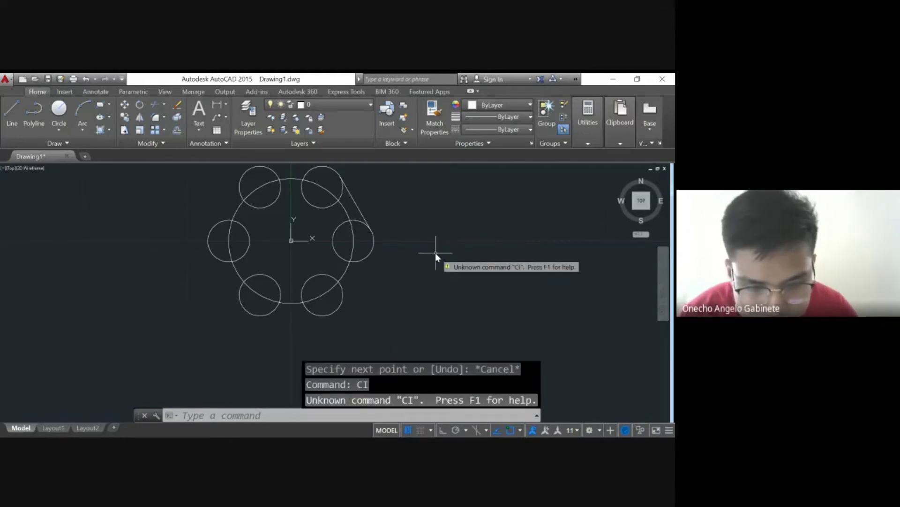
key("Escape")
type("circle")
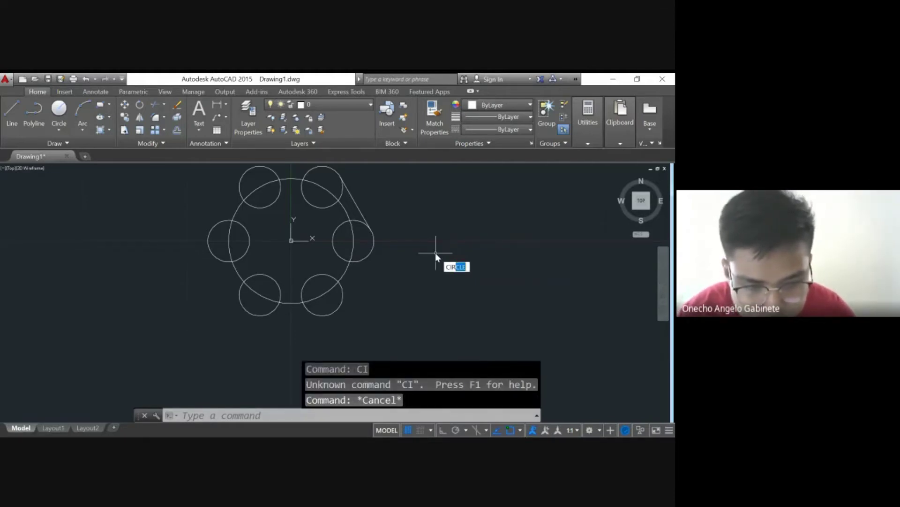
key("Return")
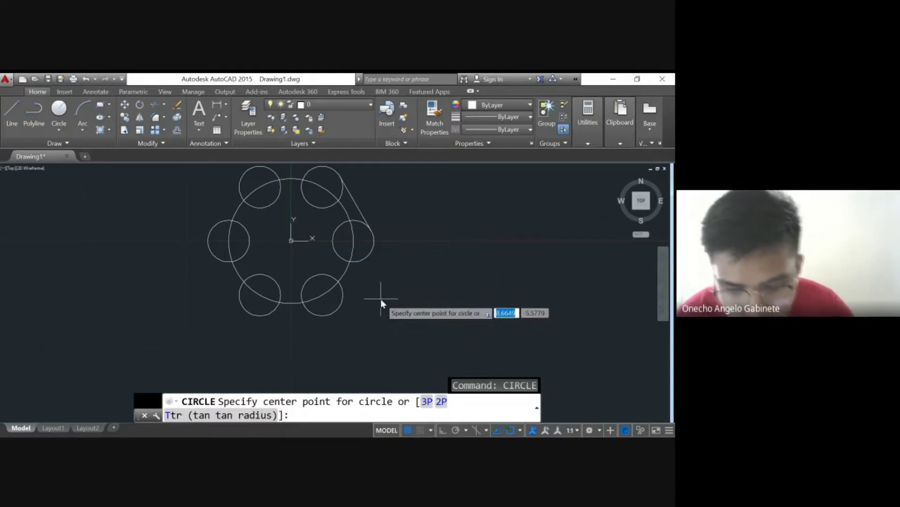
type("ttr")
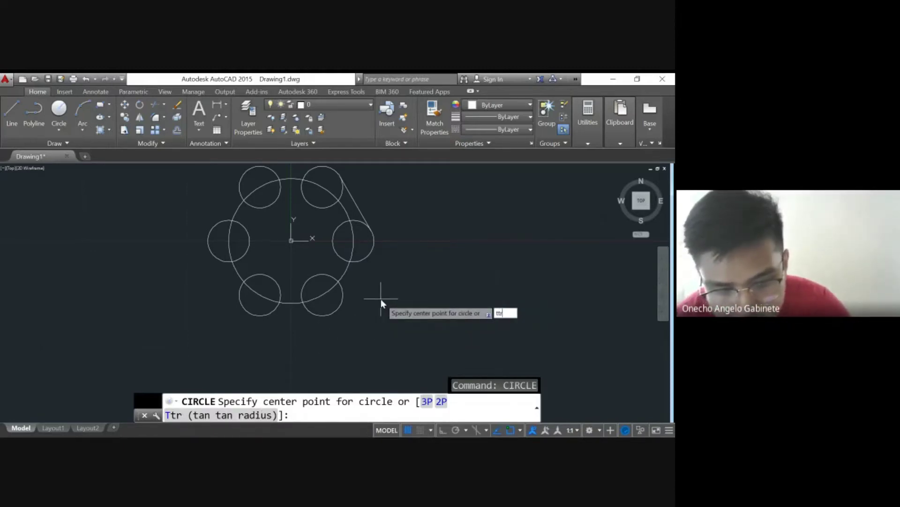
key("Return")
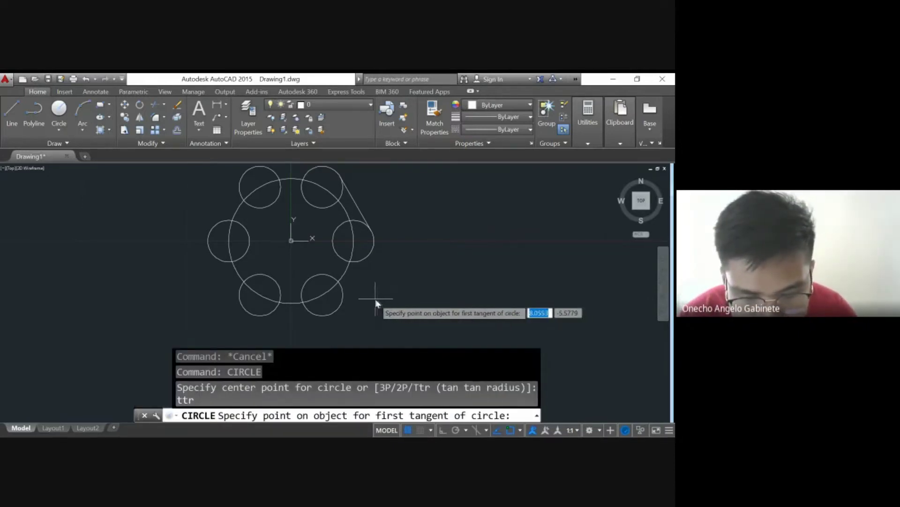
left_click(360, 261)
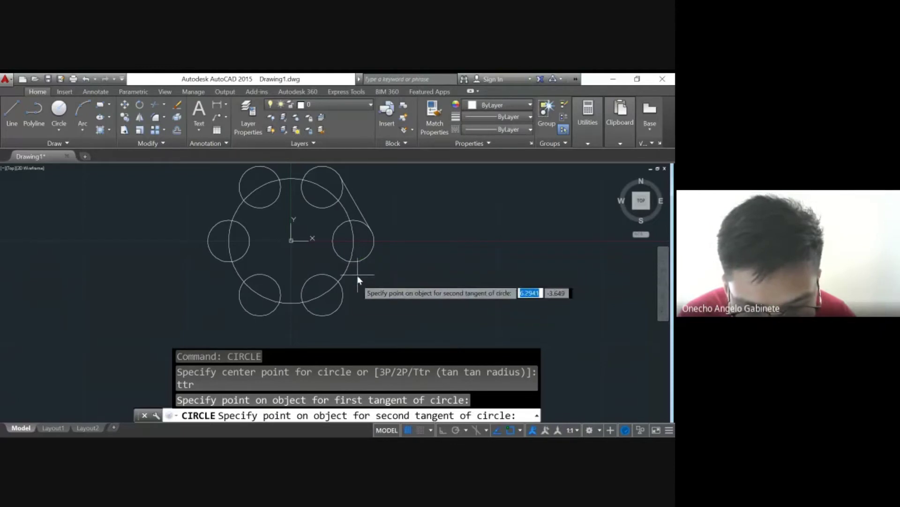
left_click(343, 292)
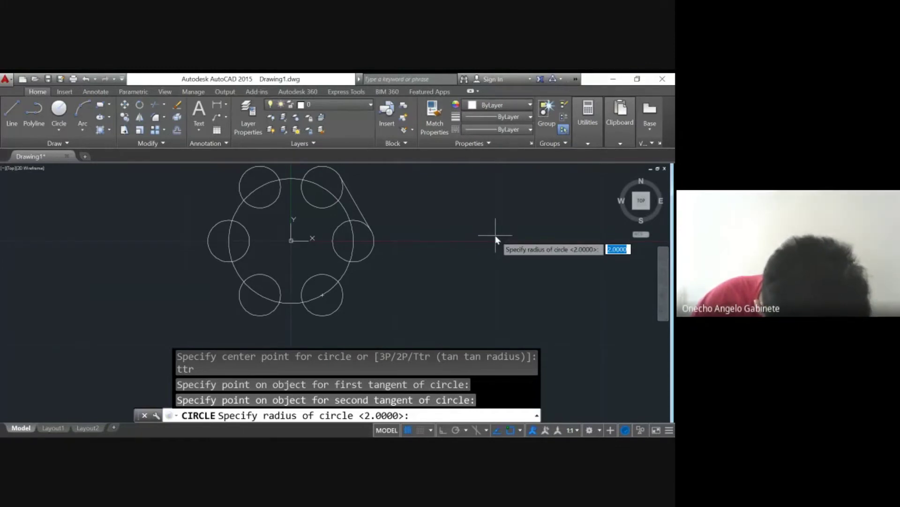
type("3")
key("Return")
scroll(441, 286, "up", 3)
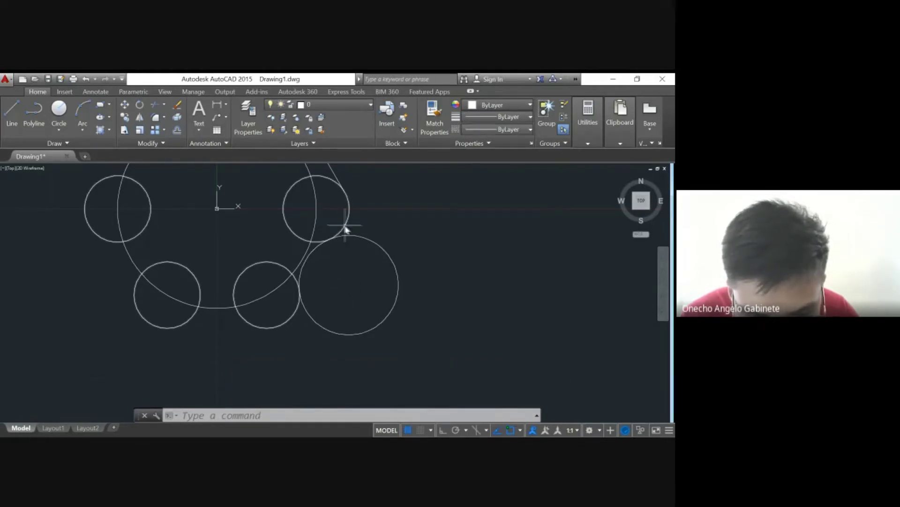
scroll(298, 301, "up", 8)
middle_click_drag(285, 233, 287, 207)
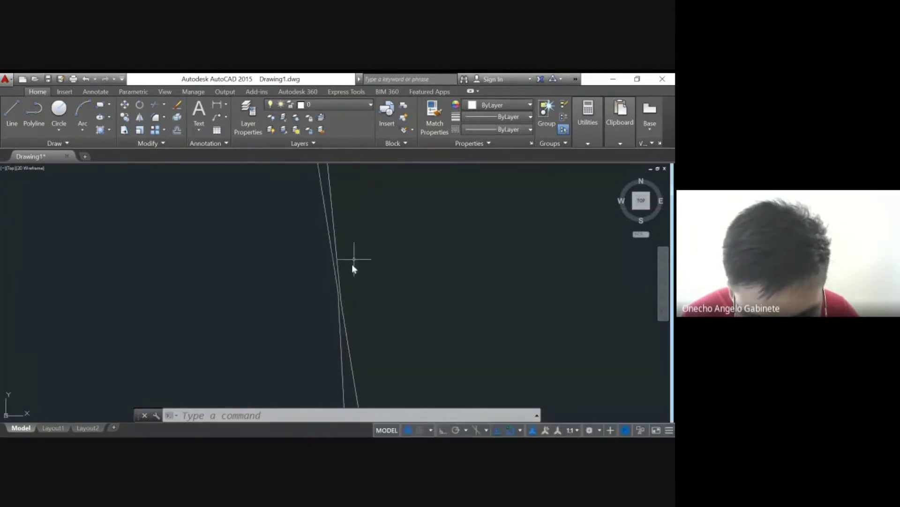
scroll(353, 268, "down", 10)
scroll(319, 249, "up", 3)
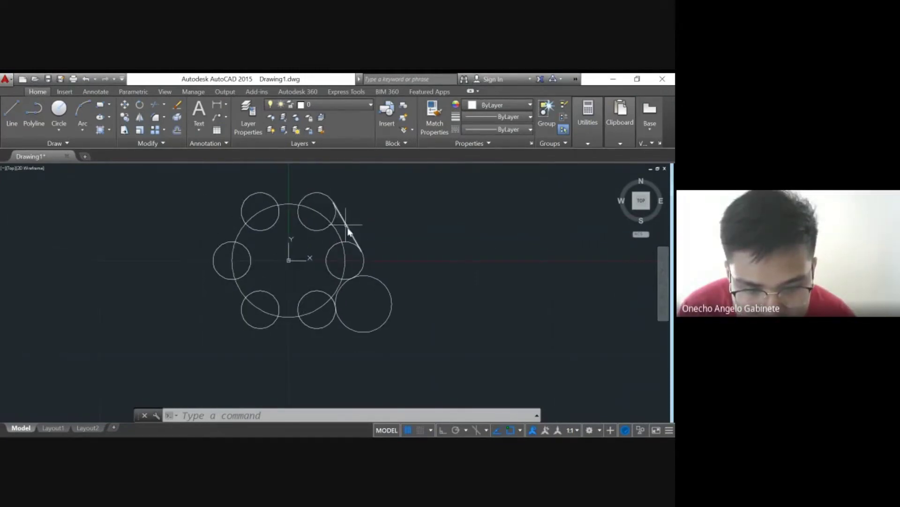
Start a line whose first point snaps tangent to a circle.
type("lin")
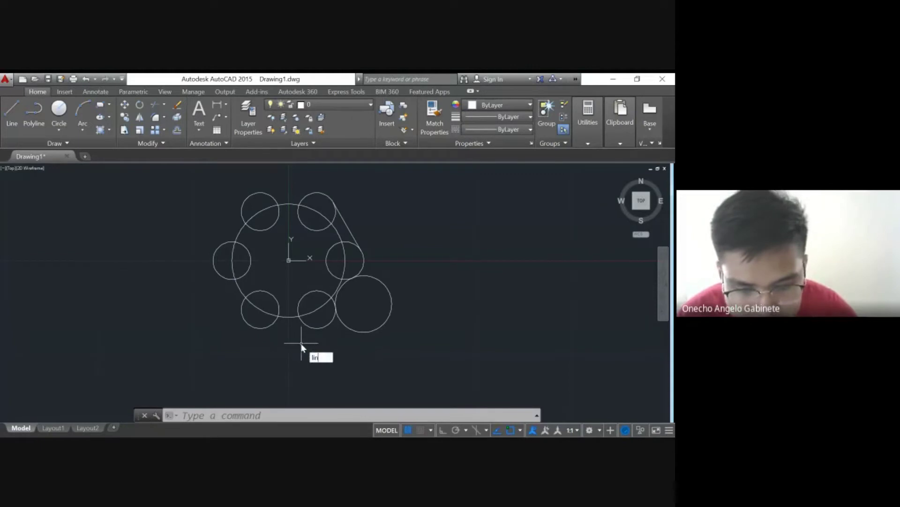
type("e")
key("Return")
type("tan")
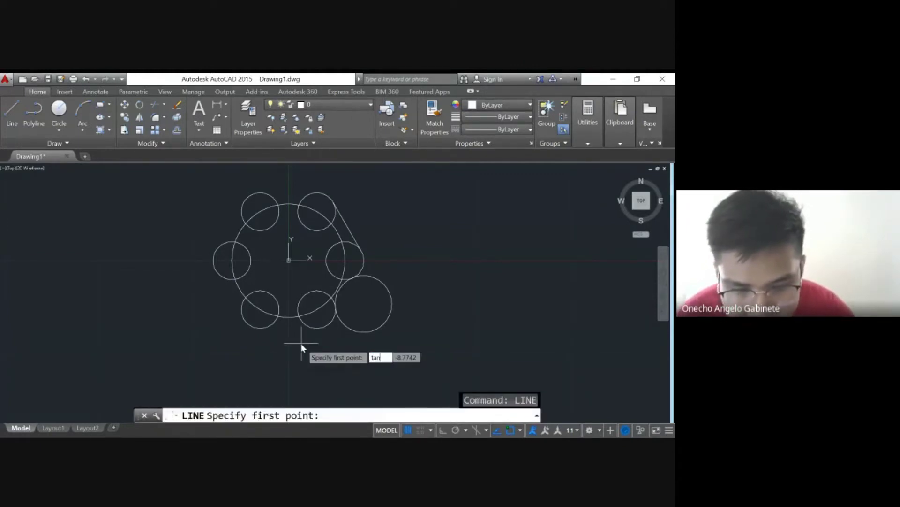
key("Return")
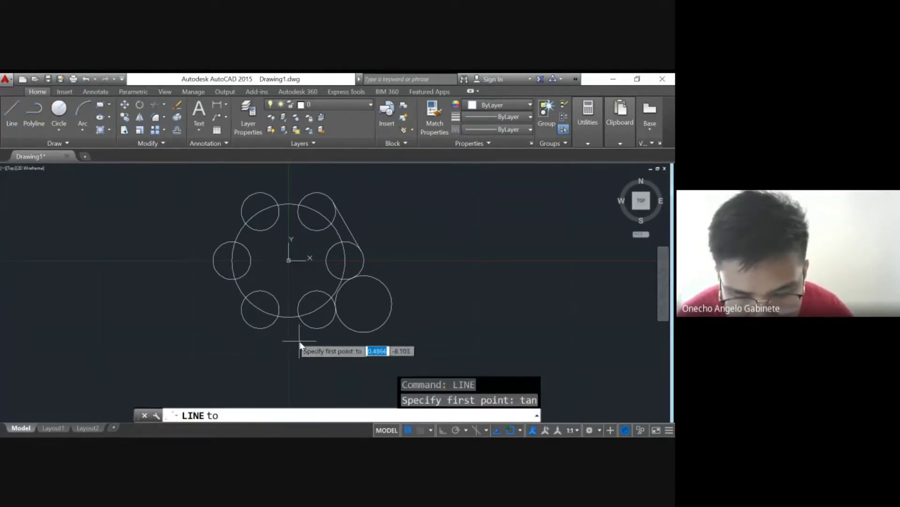
Draw a tangent line from the lower-right small circle to the lower-left circle's bottom.
scroll(308, 336, "up", 4)
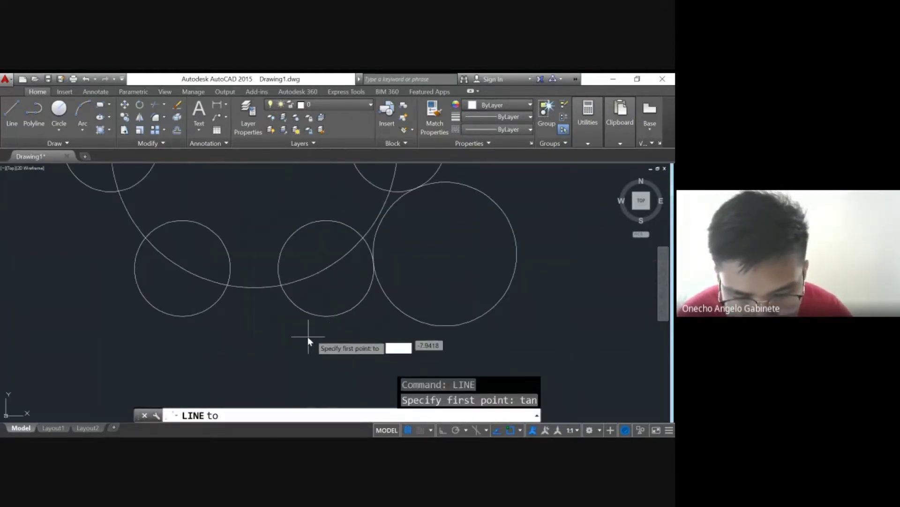
left_click(331, 317)
type("tan")
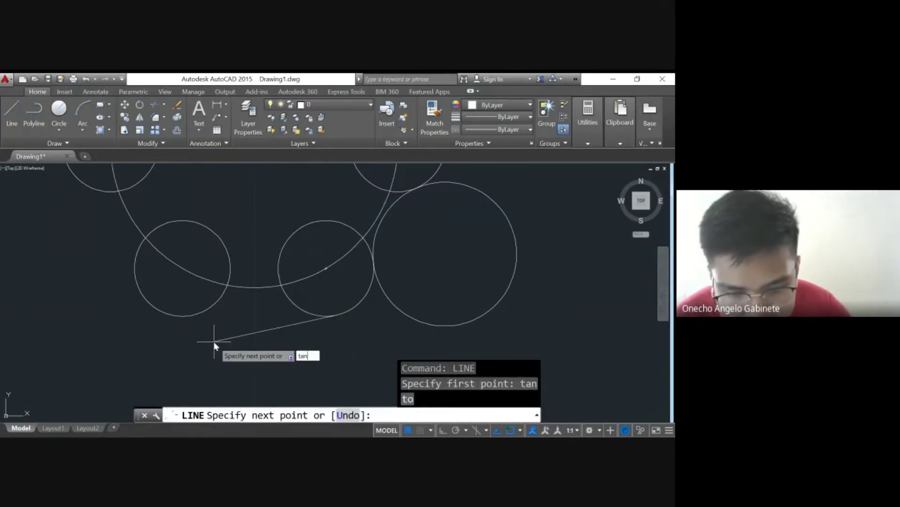
key("Return")
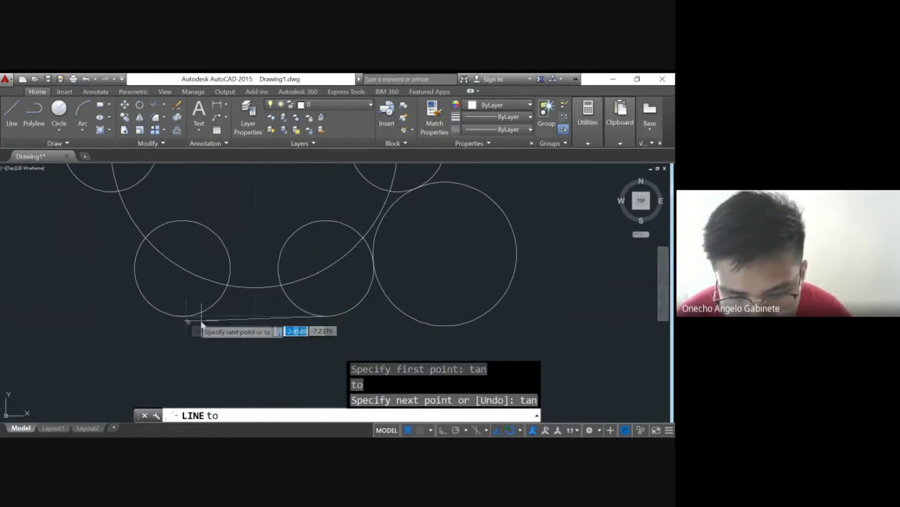
left_click(176, 317)
key("Escape")
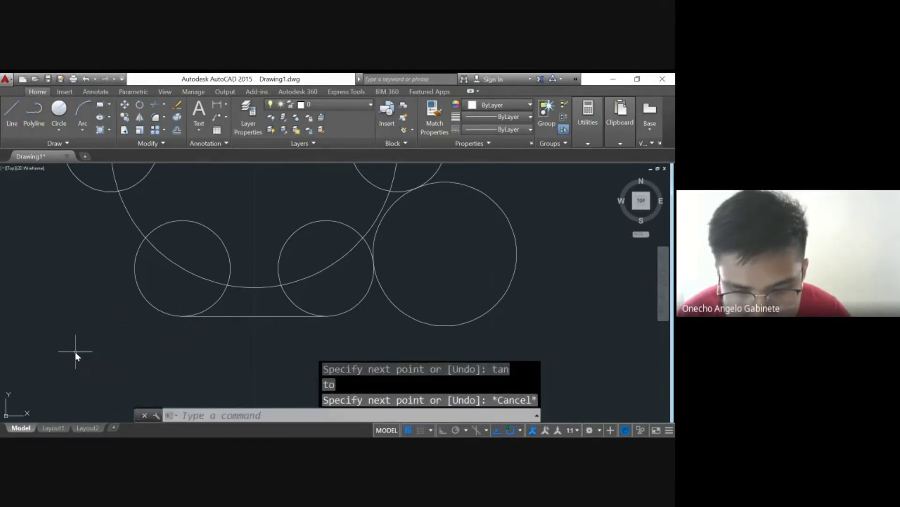
middle_click_drag(77, 301, 289, 348)
Add a radius 3 Ttr circle tangent to the lower-left and left small circles.
type("c")
key("Return")
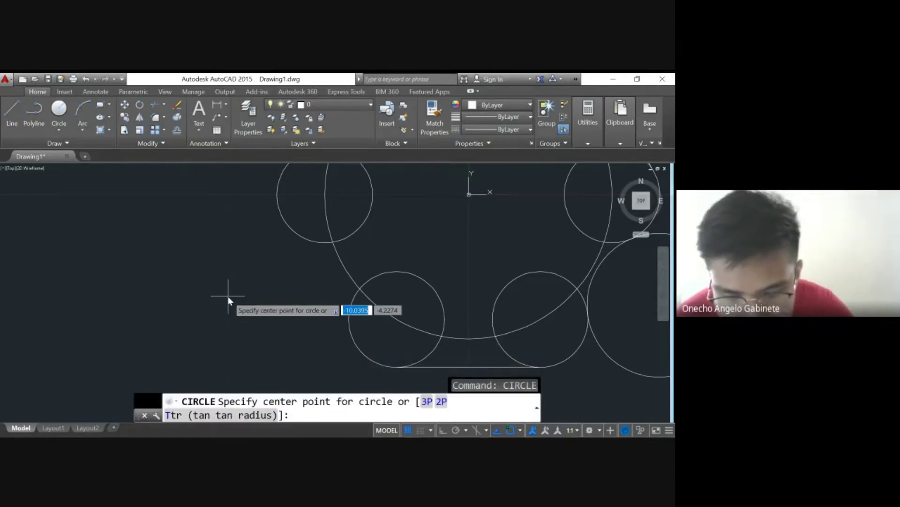
type("ttr")
key("Return")
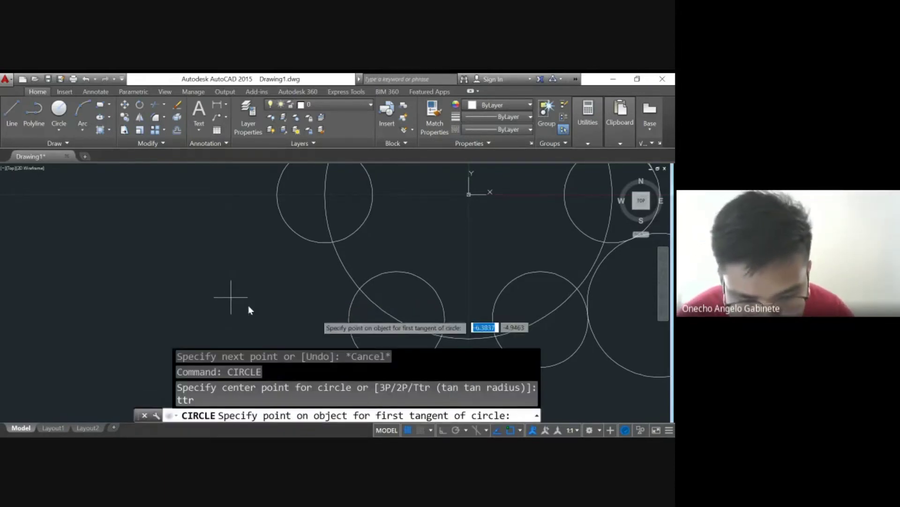
left_click(350, 315)
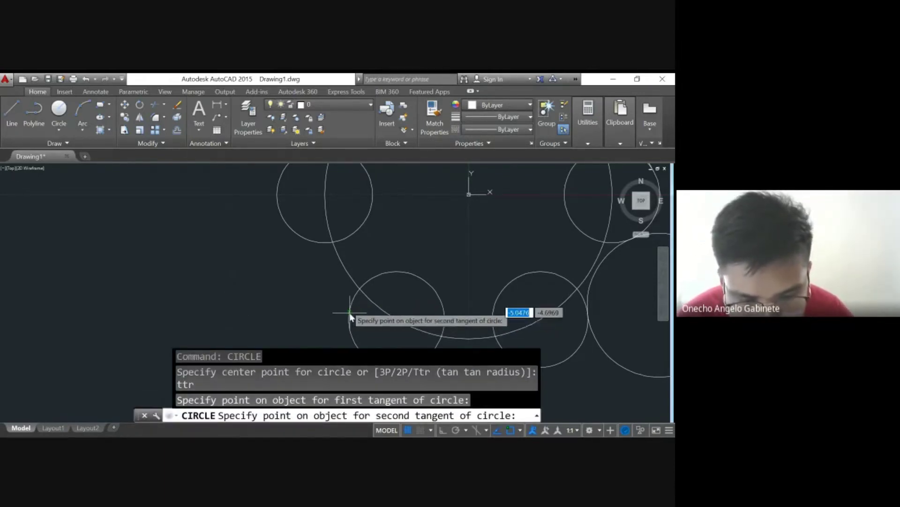
left_click(297, 236)
type("3")
key("Return")
scroll(242, 288, "down", 4)
middle_click_drag(230, 224, 234, 271)
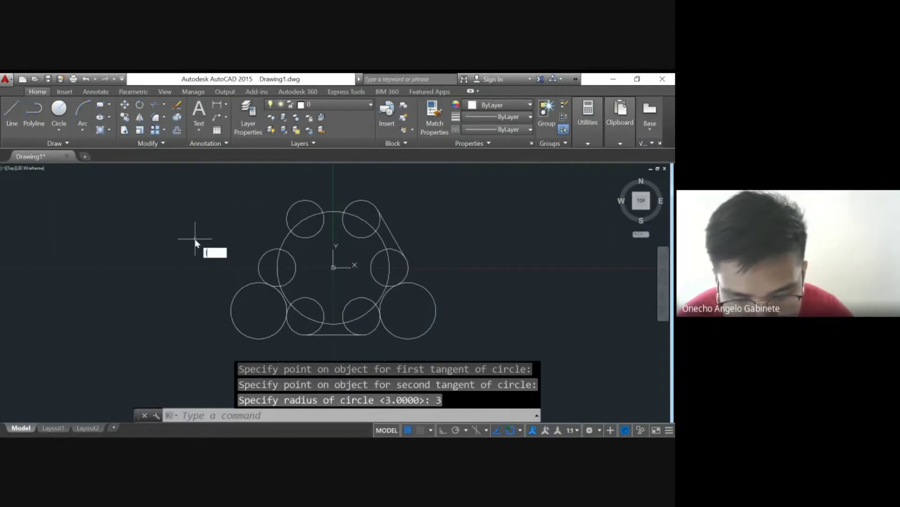
type("line")
key("Return")
Draw a tangent-to-tangent line from the left circle to the top-left circle.
type("tan")
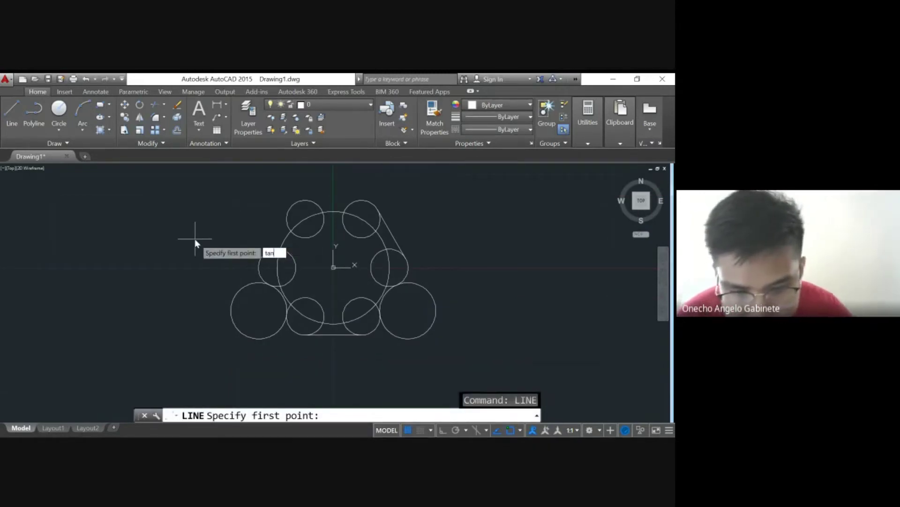
key("Return")
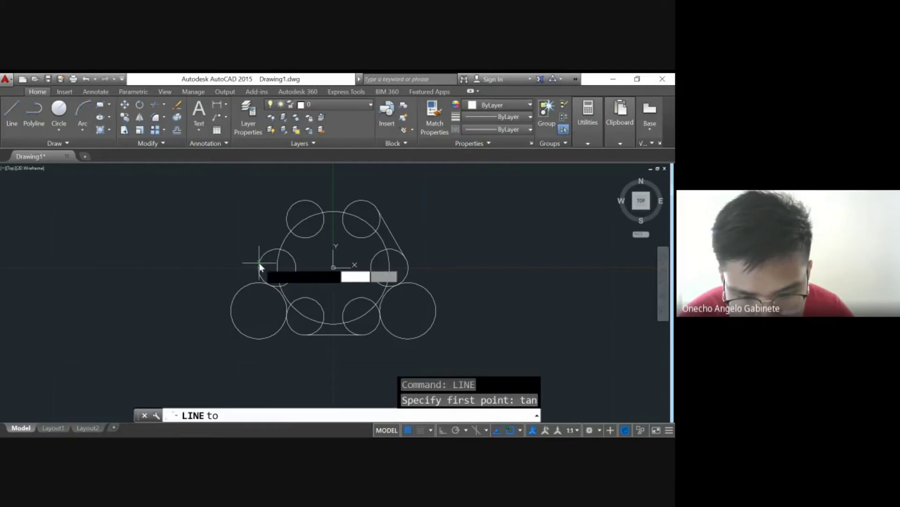
left_click(259, 264)
type("tan")
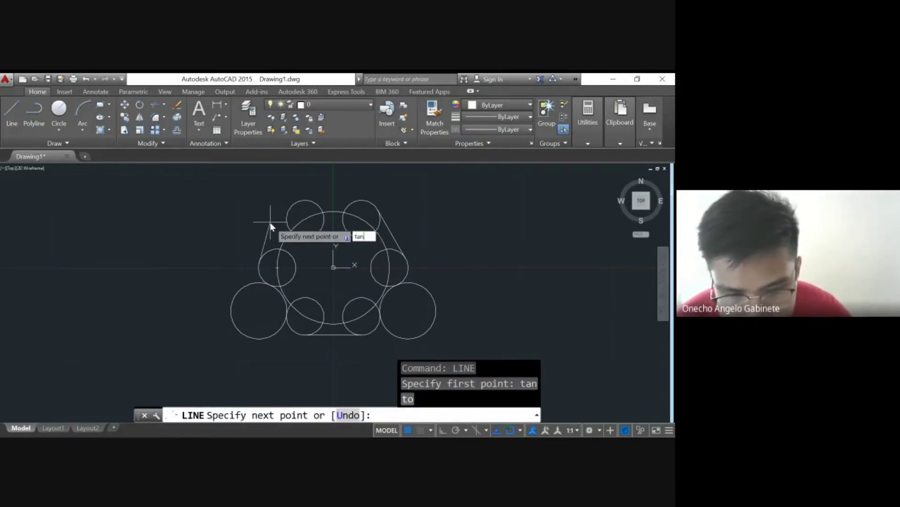
key("Return")
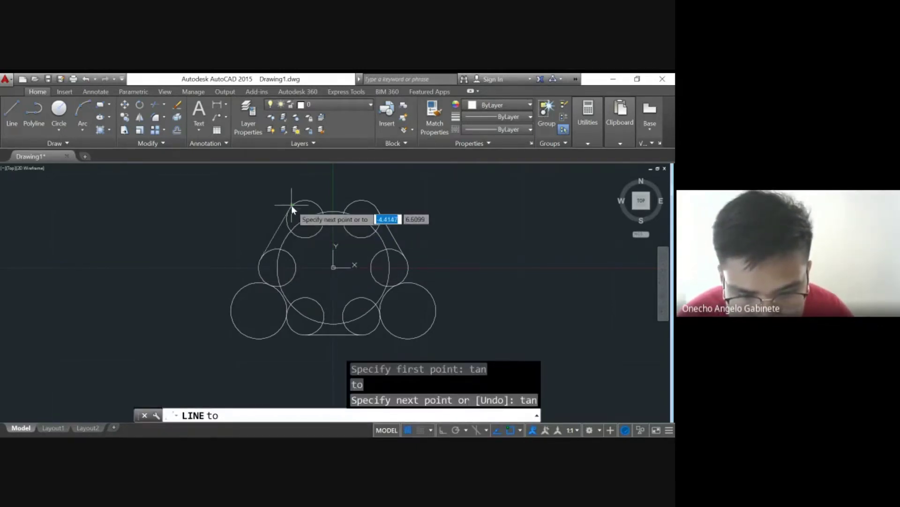
left_click(291, 204)
key("Escape")
middle_click_drag(256, 188, 215, 212)
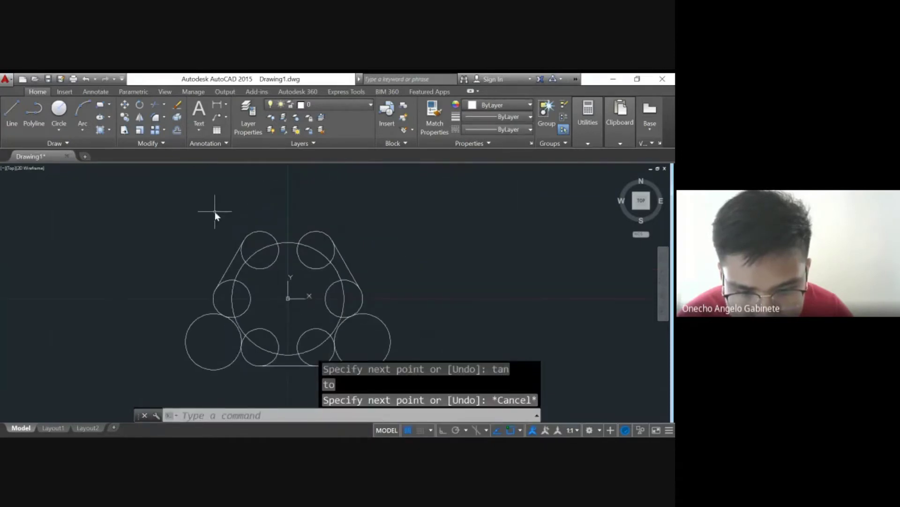
Add a radius 3 Ttr circle tangent to the top-left and top-right small circles.
type("circ")
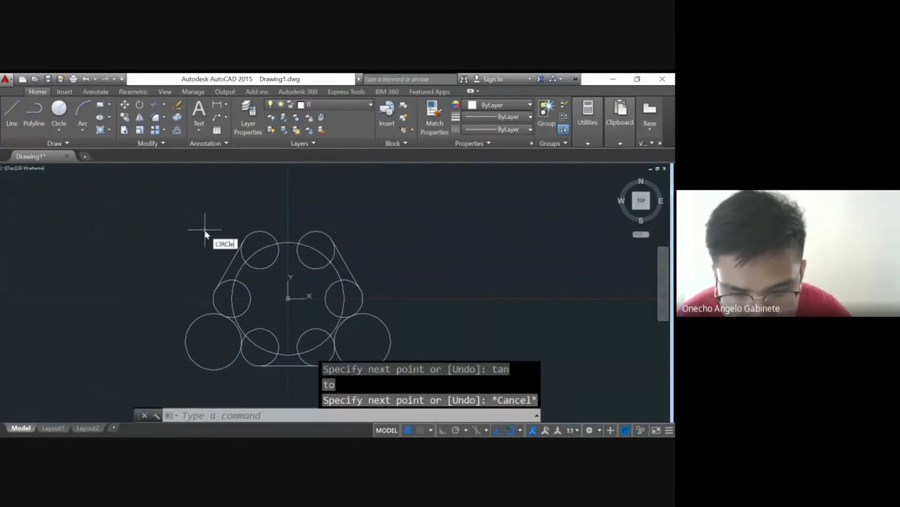
key("Return")
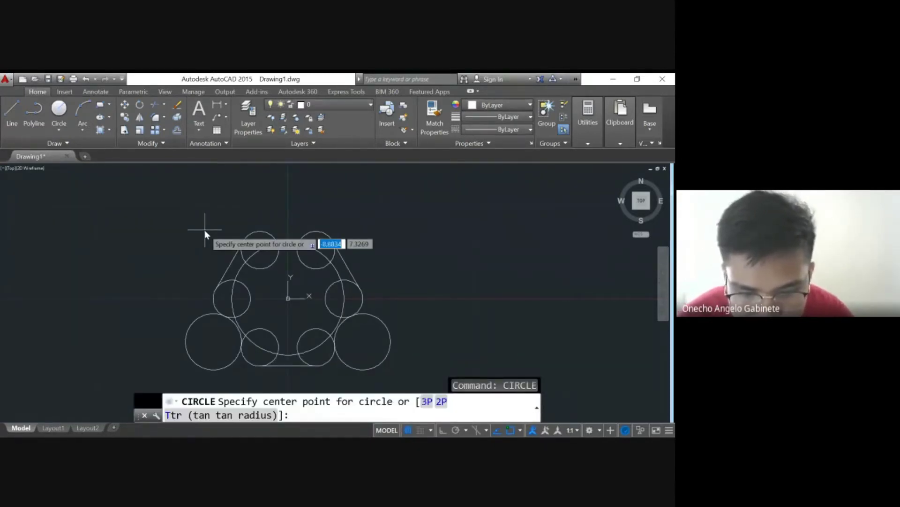
type("ttr")
key("Return")
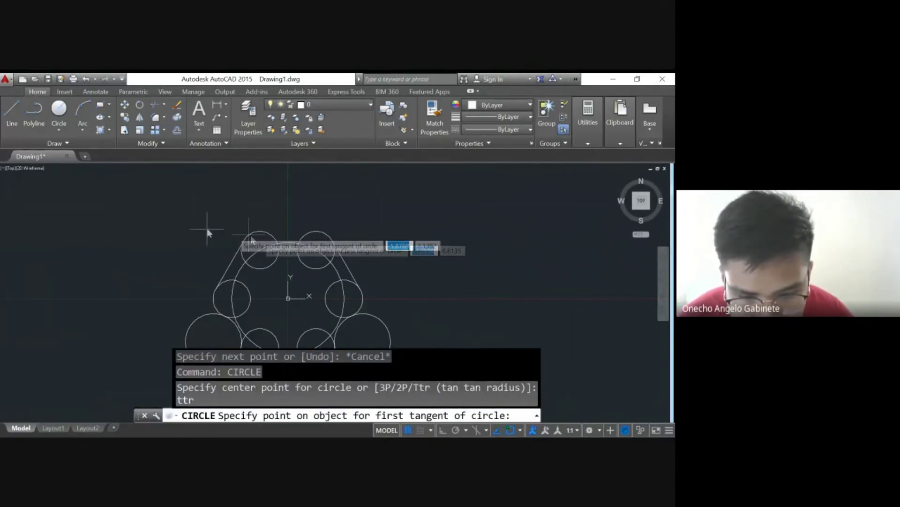
left_click(262, 234)
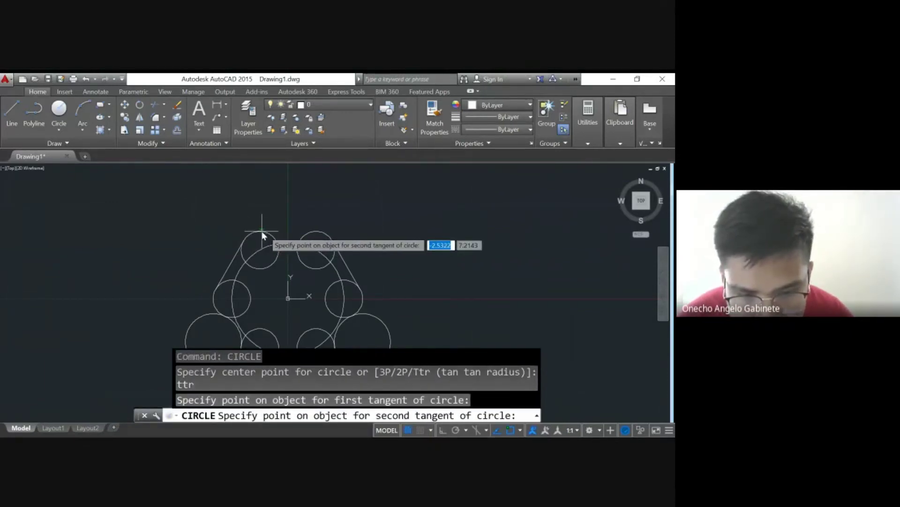
left_click(308, 236)
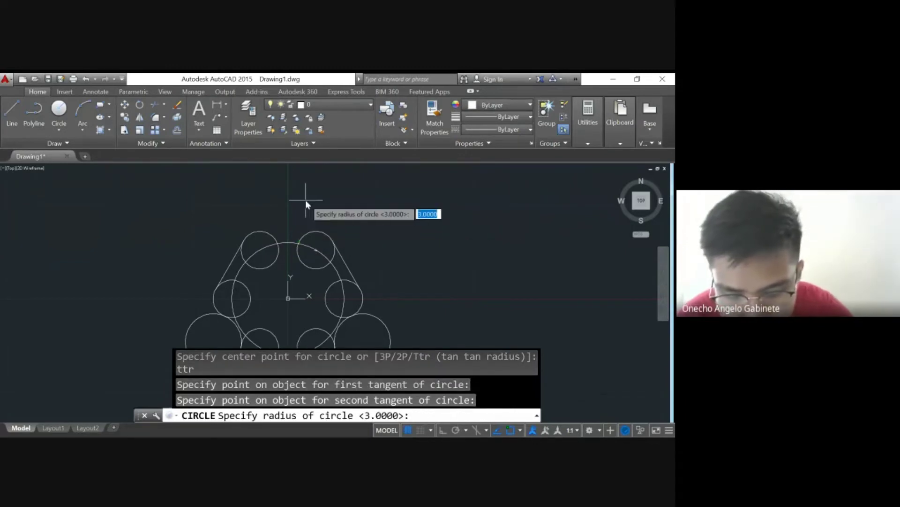
type("3")
key("Return")
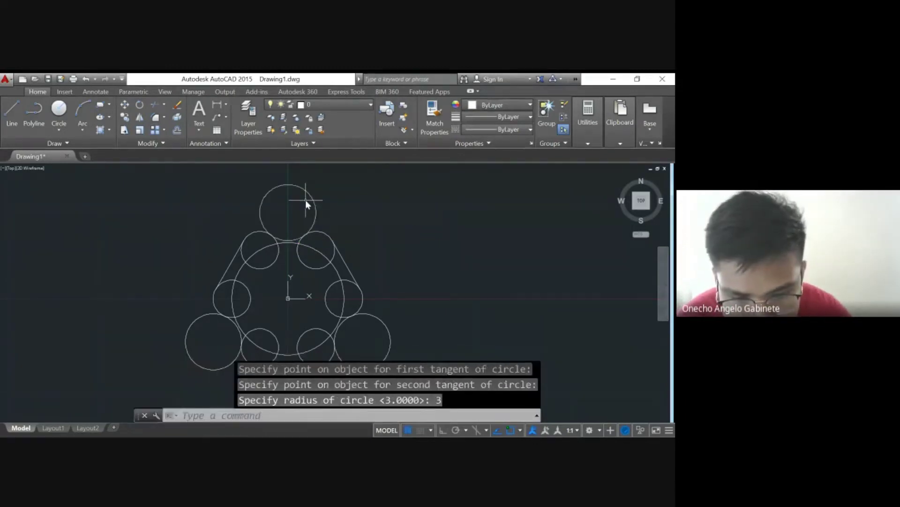
middle_click_drag(305, 200, 349, 173)
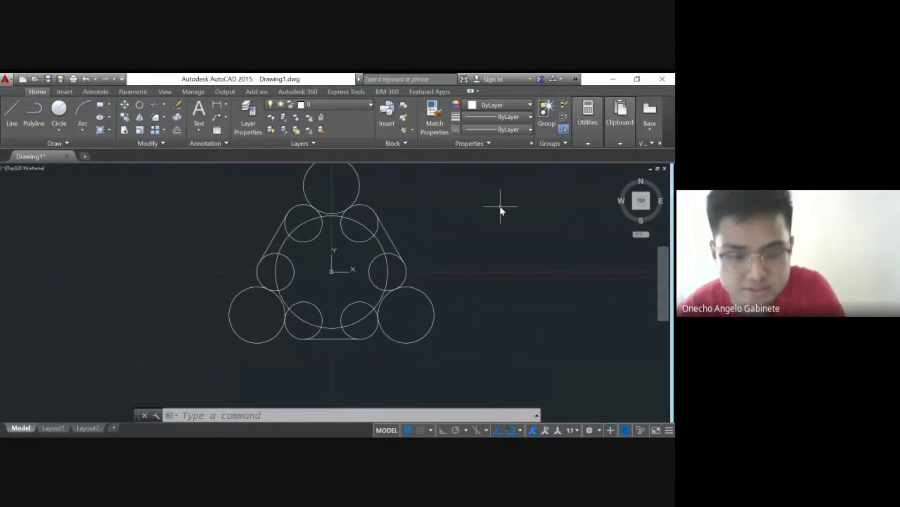
type("TR")
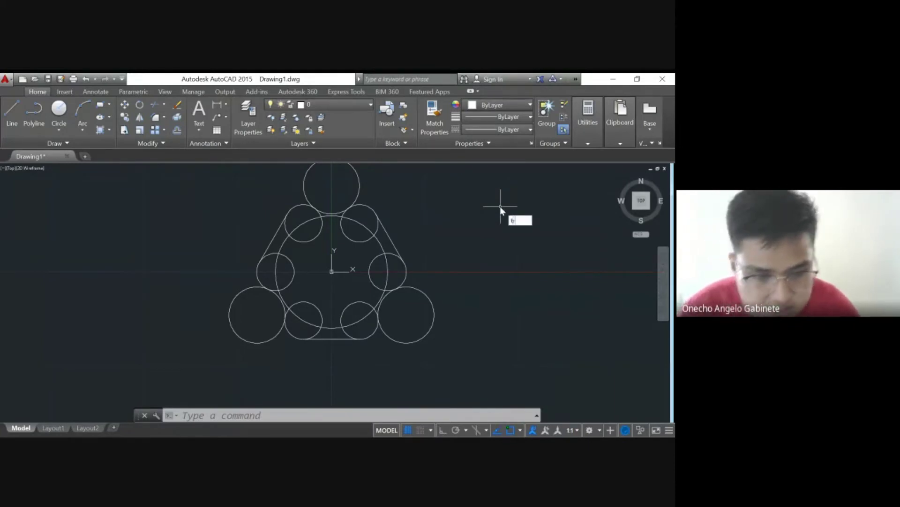
Trim the lower-left and lower-right large circles back to concave belt arcs.
key("Return")
key("Return")
left_click(243, 321)
left_click(207, 297)
left_click(246, 332)
left_click(207, 345)
middle_click_drag(327, 303, 309, 270)
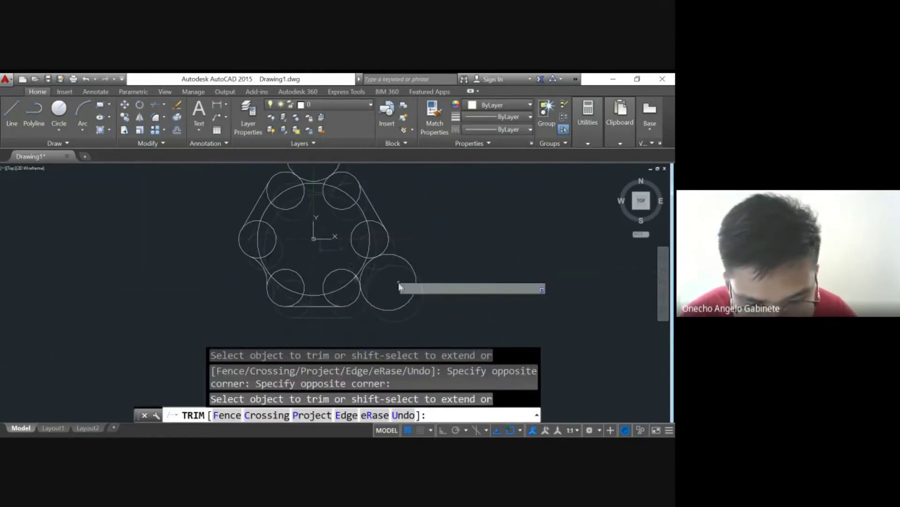
left_click(381, 270)
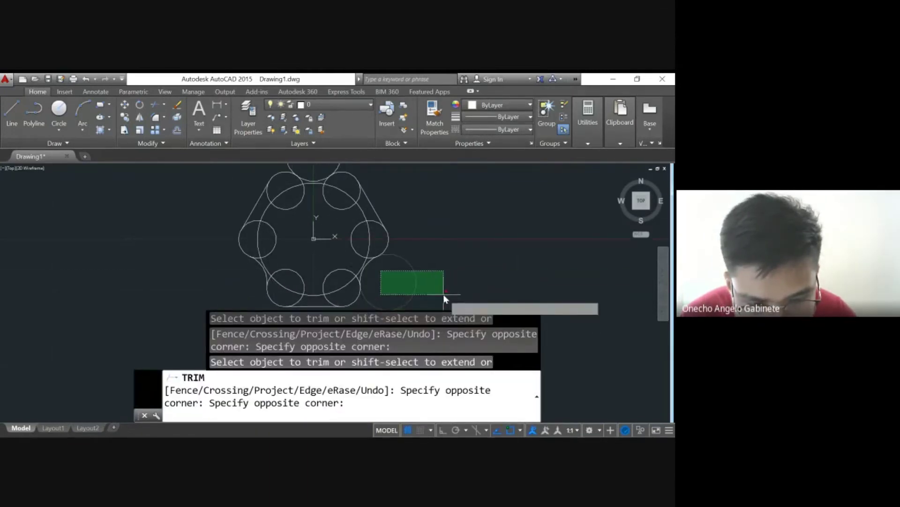
left_click(443, 294)
Trim the top large circle, completing the continuous belt outline around the six circles.
middle_click_drag(345, 181, 309, 215)
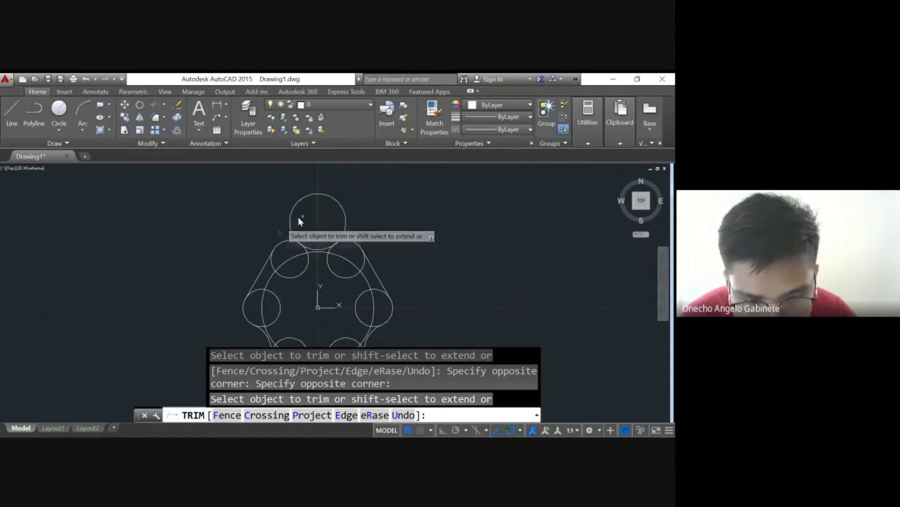
left_click(278, 227)
left_click(384, 188)
scroll(422, 196, "down", 2)
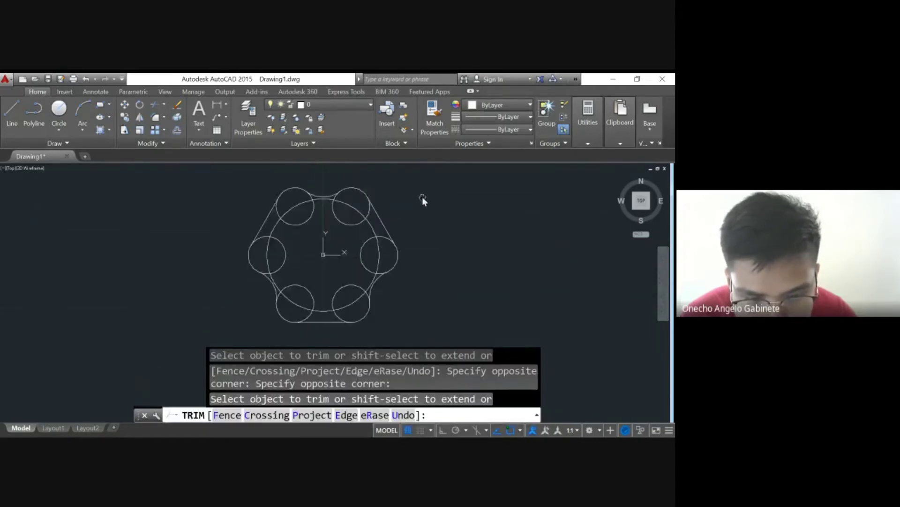
middle_click_drag(432, 201, 406, 235)
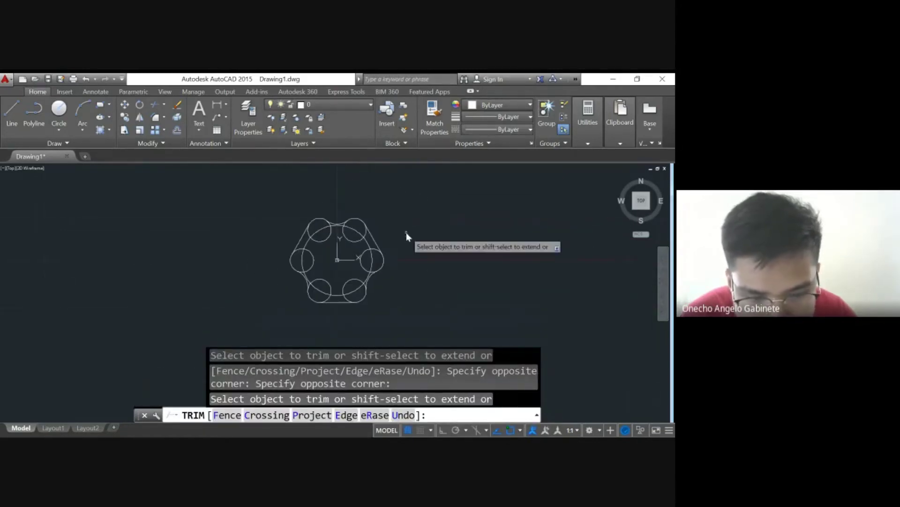
key("Escape")
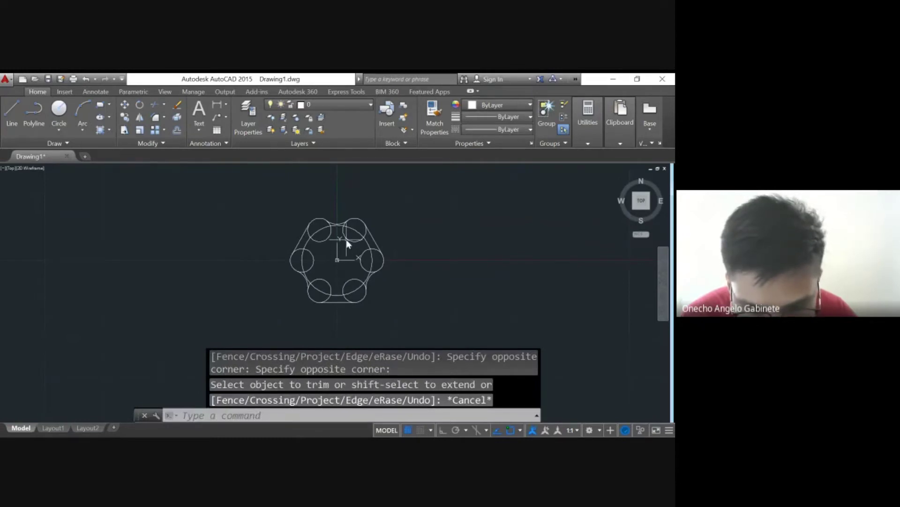
scroll(345, 240, "up", 4)
middle_click_drag(355, 282, 358, 267)
scroll(372, 221, "down", 2)
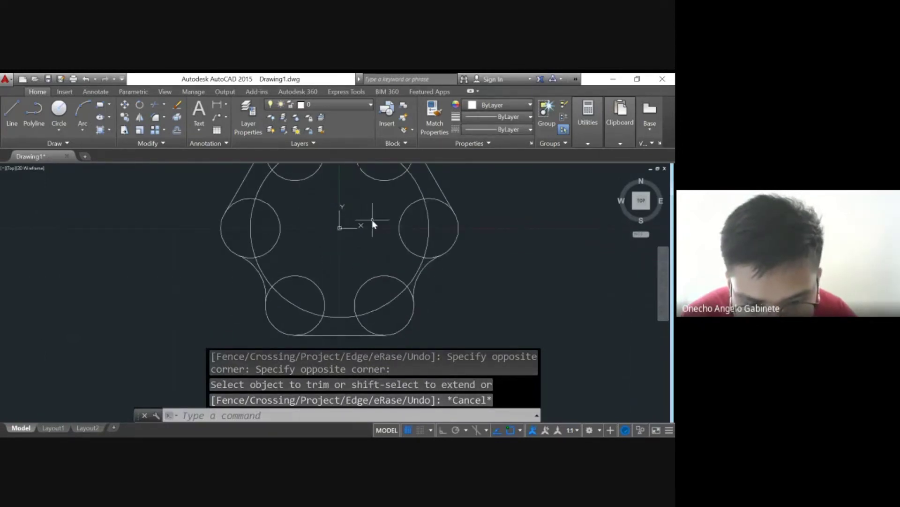
middle_click_drag(372, 216, 360, 243)
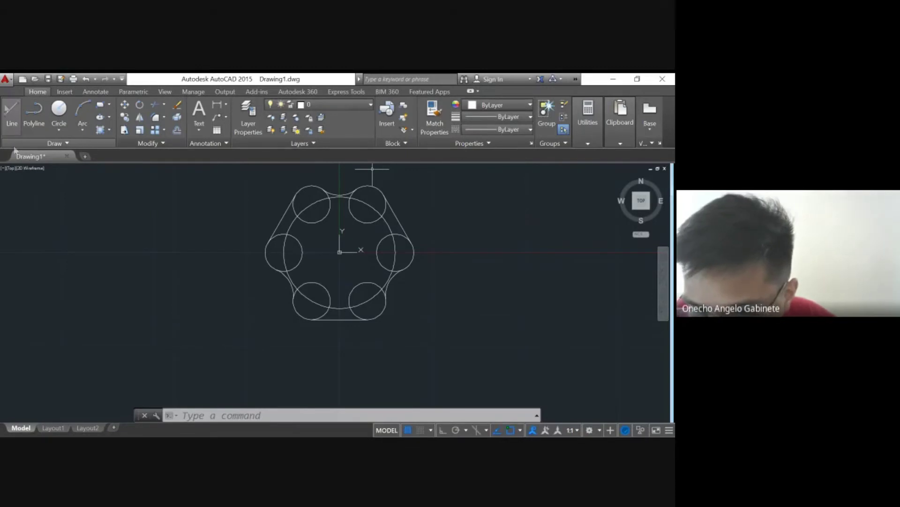
Draw a closed polyline outline left of the belt pattern, ending back at its start point.
left_click(35, 112)
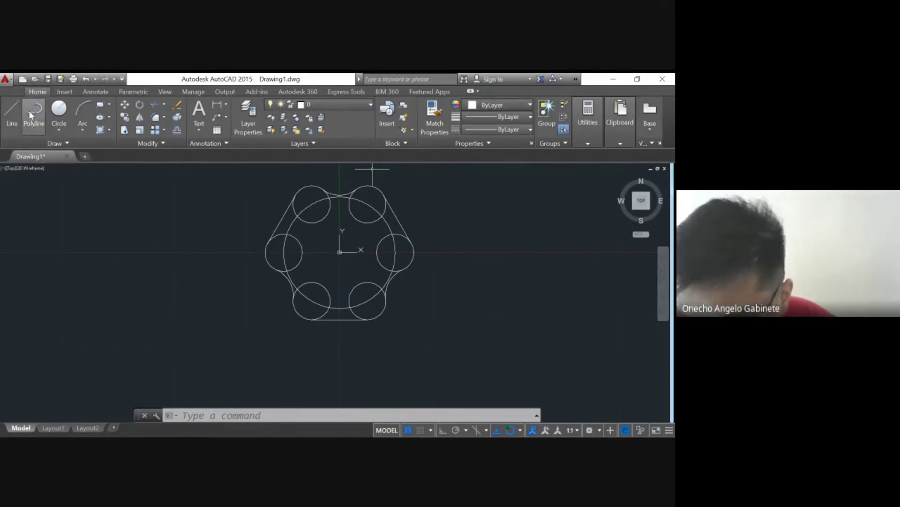
left_click(31, 219)
left_click(52, 282)
left_click(126, 299)
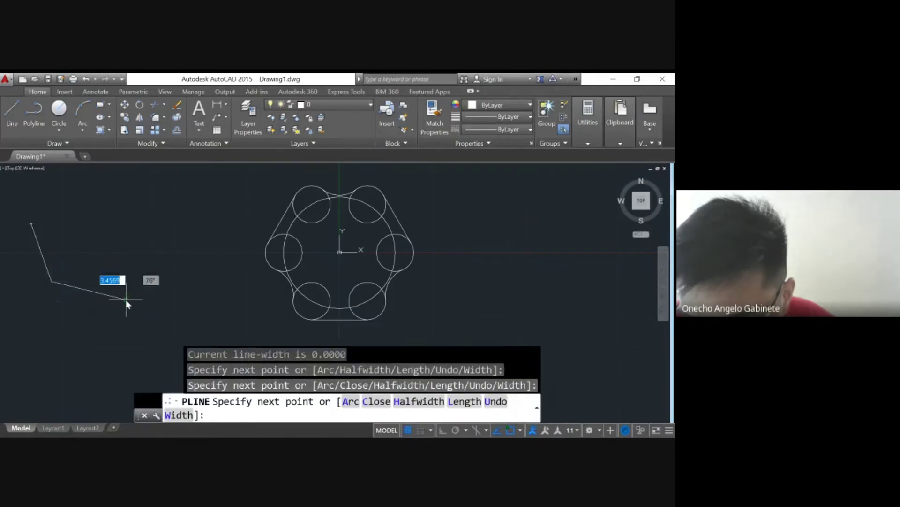
left_click(130, 281)
left_click(139, 245)
left_click(91, 193)
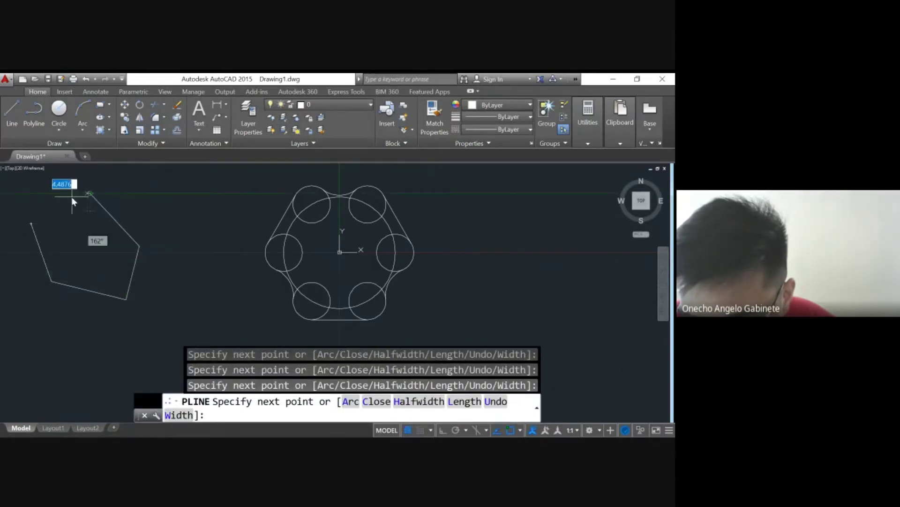
left_click(31, 221)
middle_click_drag(24, 199, 189, 210)
key("Escape")
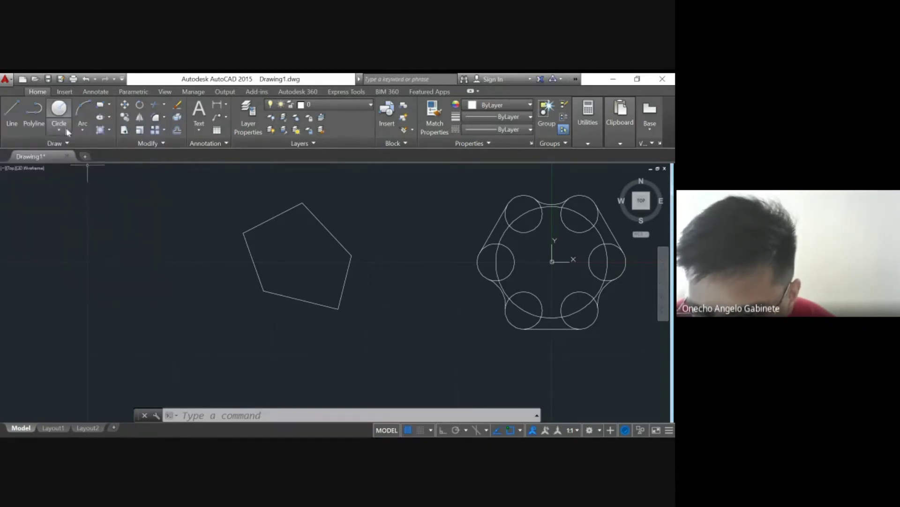
Draw a three-point arc left of the pentagon.
left_click(65, 130)
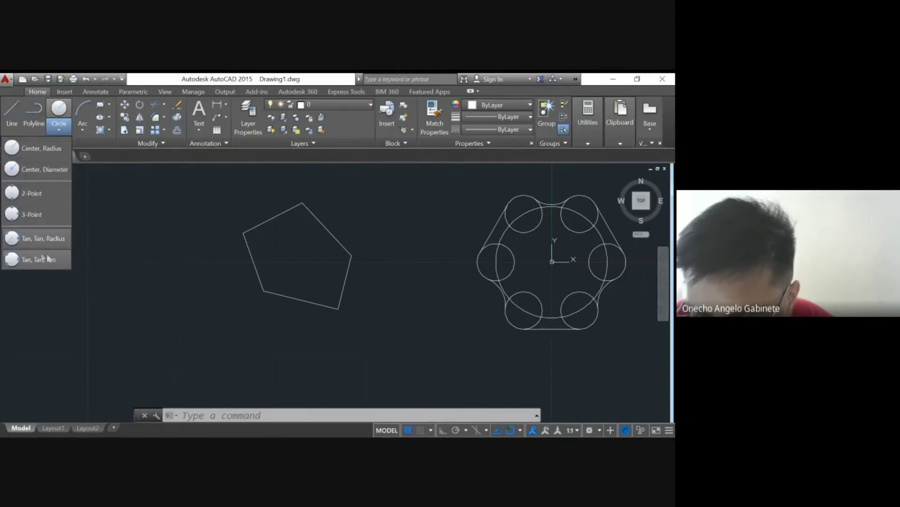
left_click(82, 113)
left_click(87, 279)
left_click(177, 284)
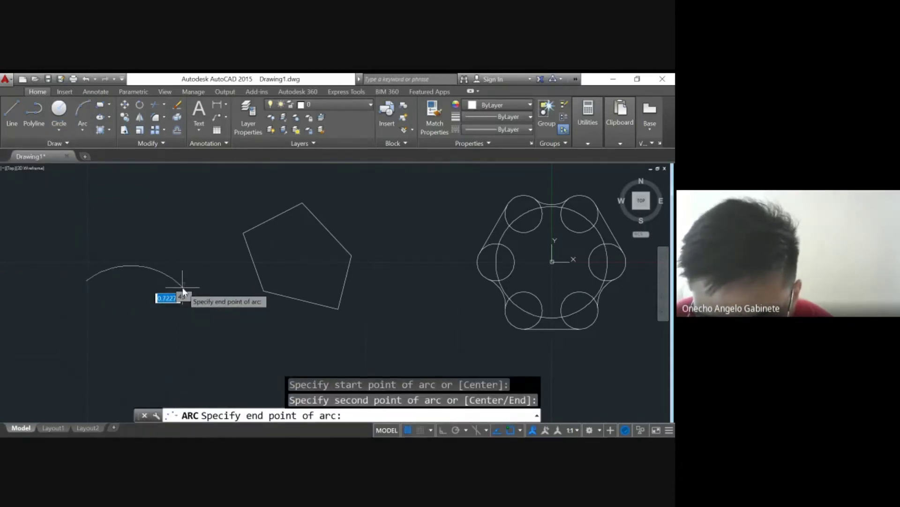
left_click(182, 287)
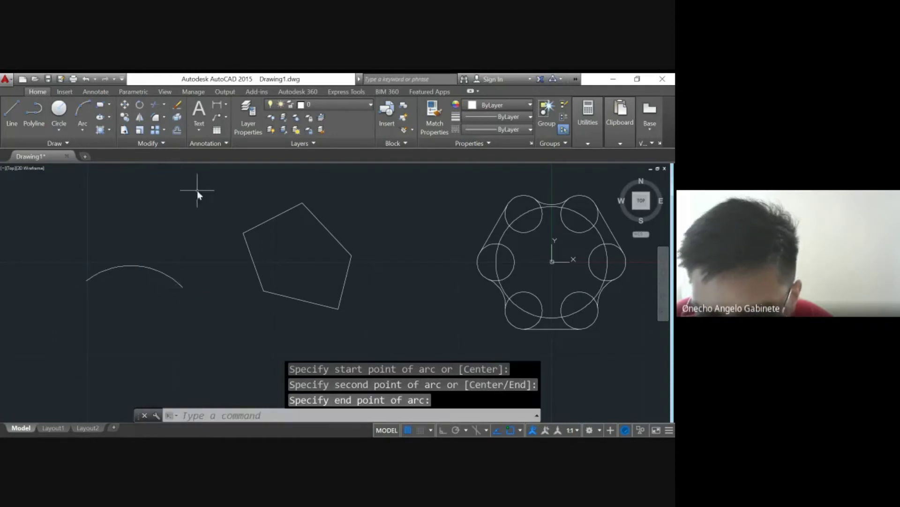
Draw a rectangle in the empty space below the other shapes.
left_click(100, 109)
middle_click_drag(141, 362, 155, 221)
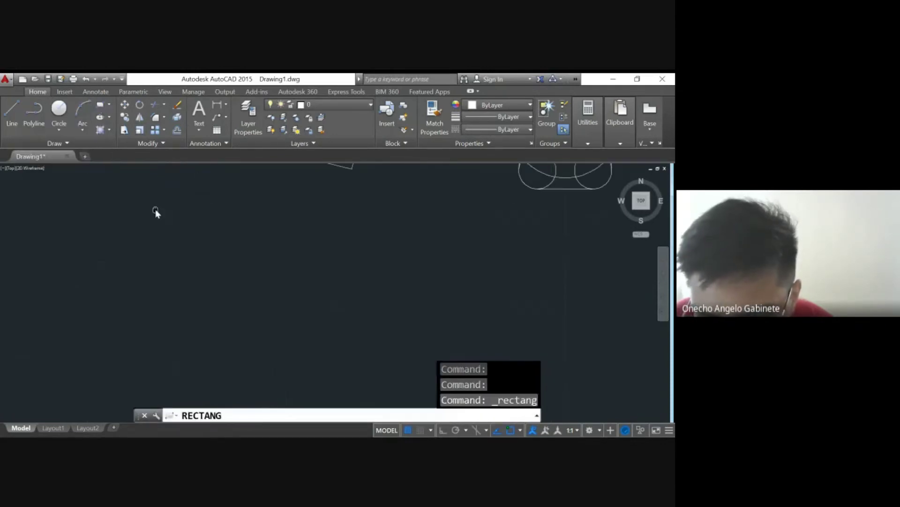
left_click(127, 301)
left_click(215, 245)
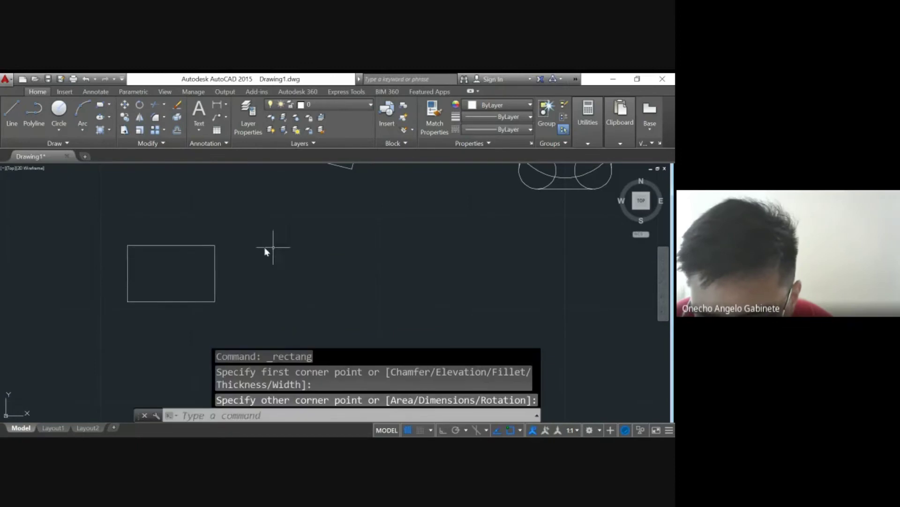
Start the Polygon command from the Rectangle flyout.
left_click(109, 105)
left_click(109, 106)
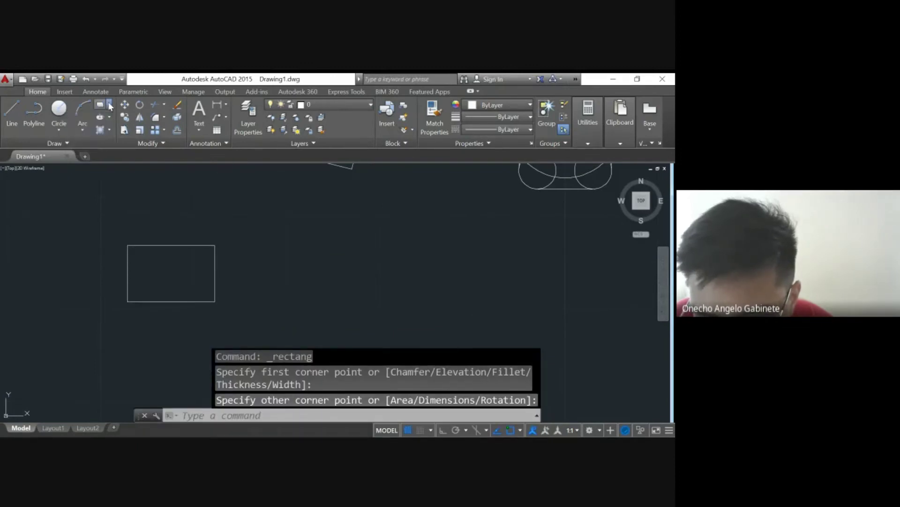
left_click(109, 106)
left_click(94, 129)
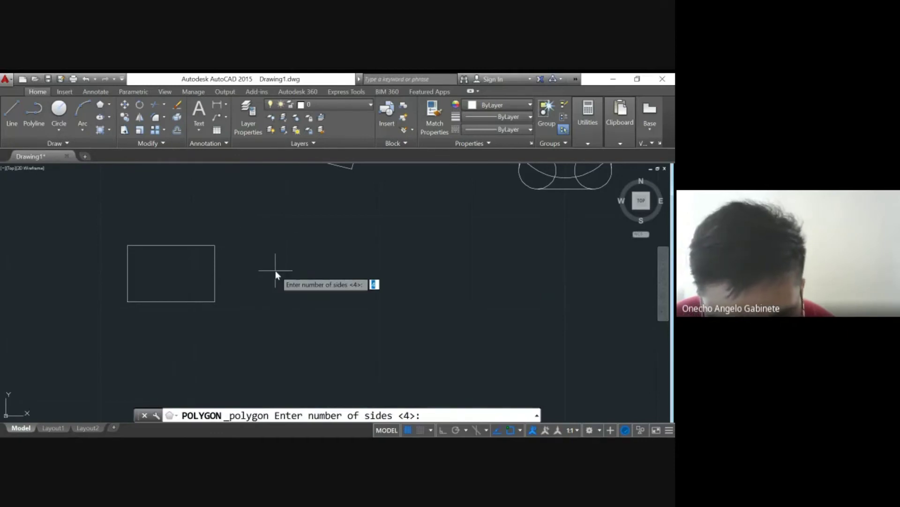
Draw a 5-sided polygon inscribed in a radius 6.1380 circle right of the rectangle.
type("5")
key("Return")
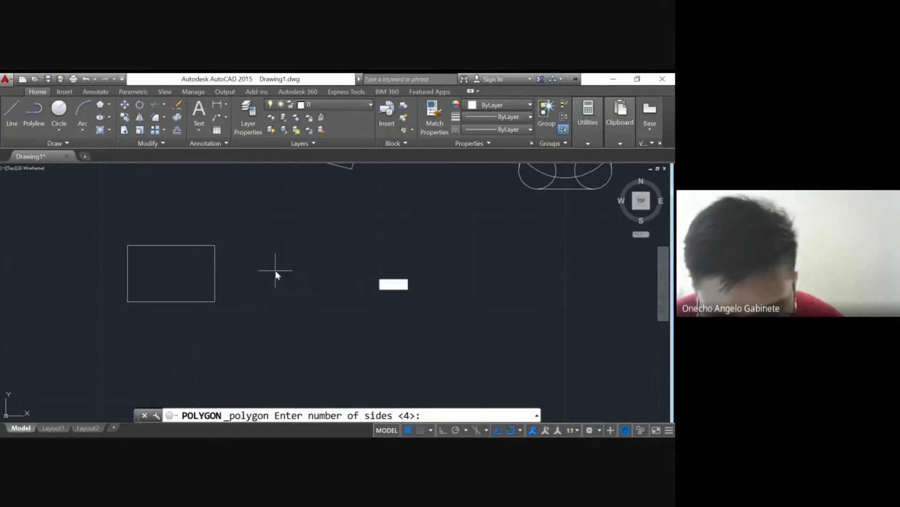
left_click(318, 278)
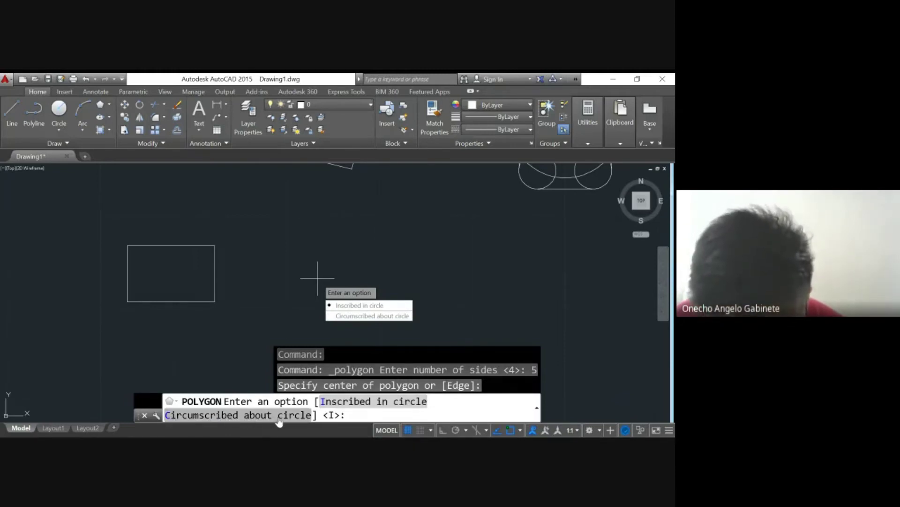
left_click(328, 405)
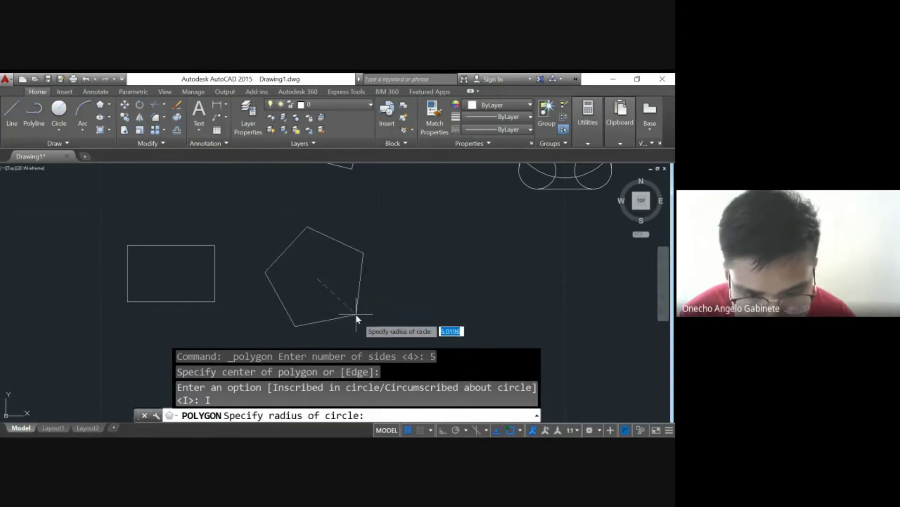
left_click(349, 325)
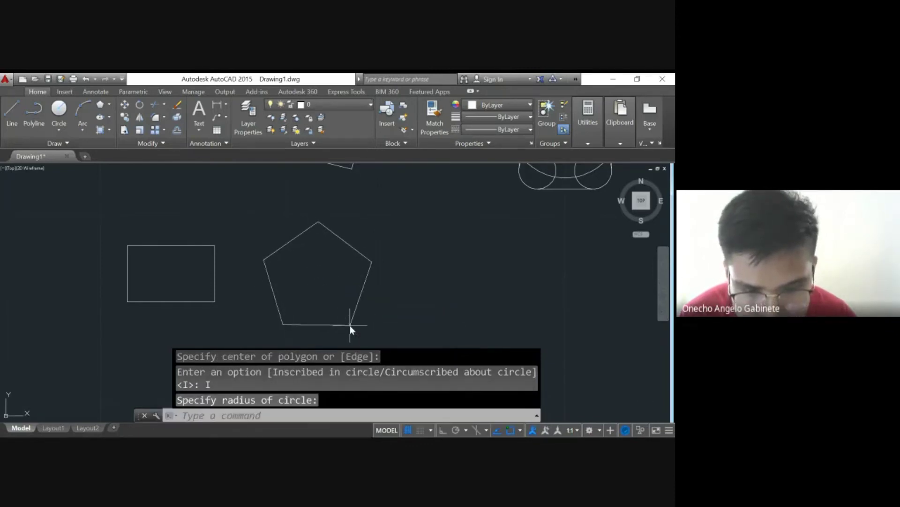
left_click(109, 105)
left_click(94, 123)
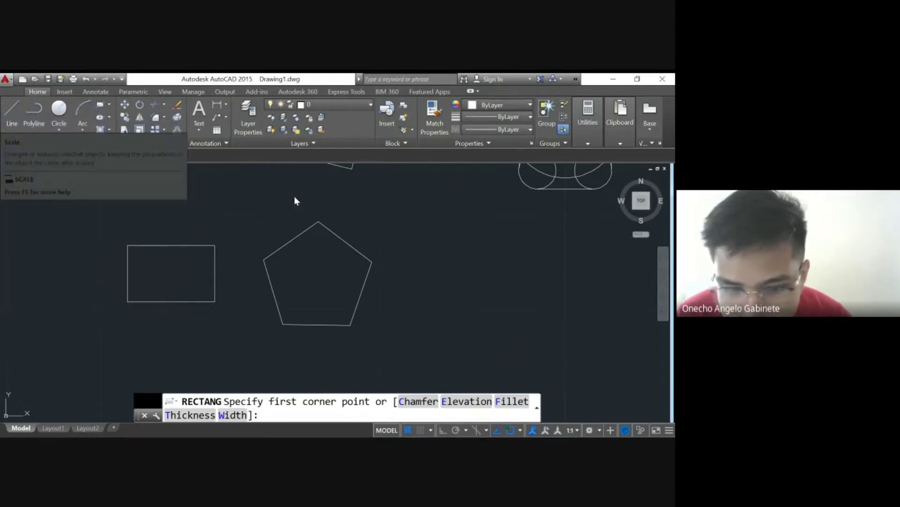
key("Escape")
scroll(367, 302, "down", 4)
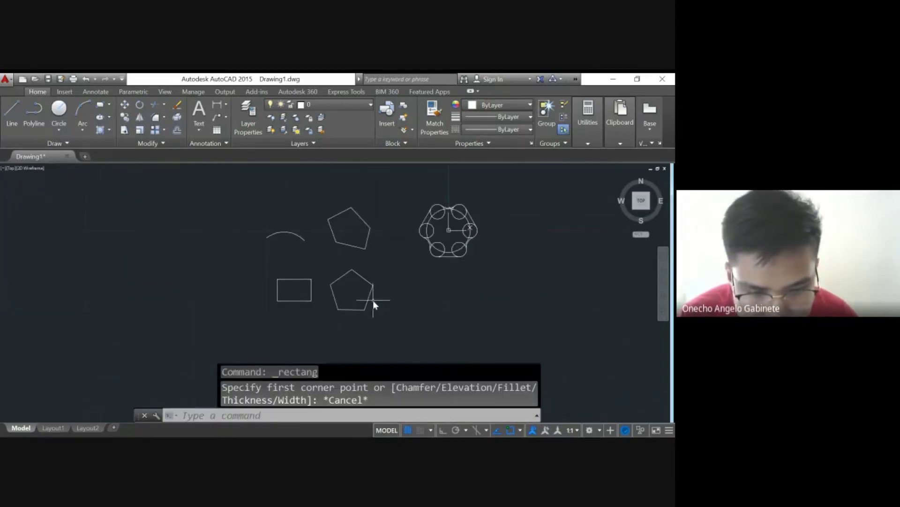
scroll(328, 268, "down", 2)
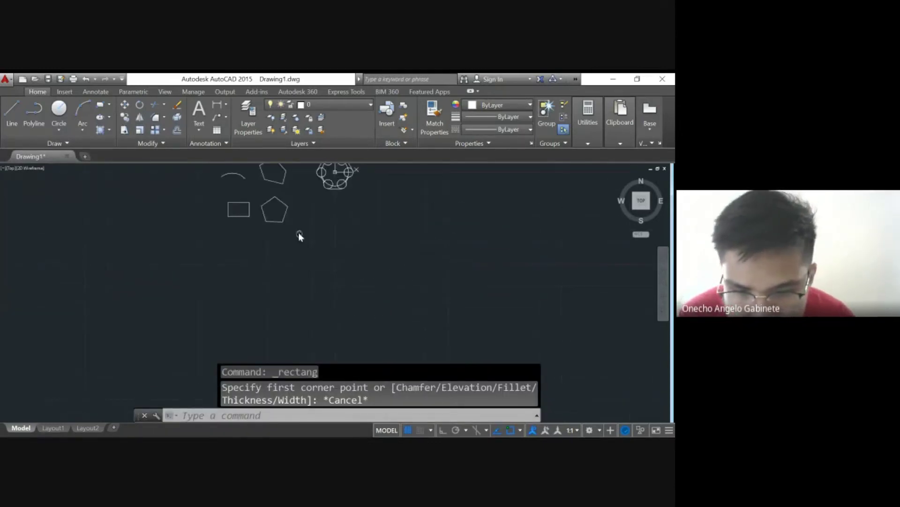
Write the multiline text 'LSPU' in a box below the rectangle and pentagon.
left_click(200, 113)
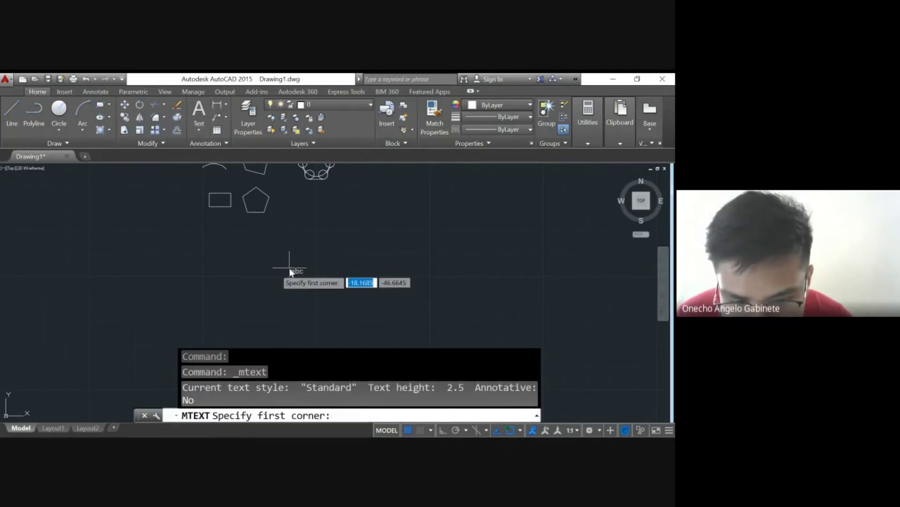
left_click(260, 264)
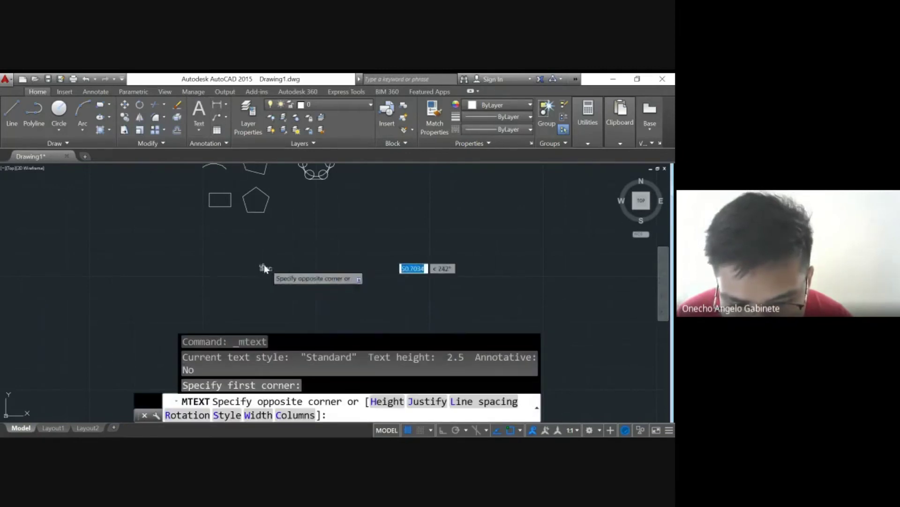
left_click(323, 255)
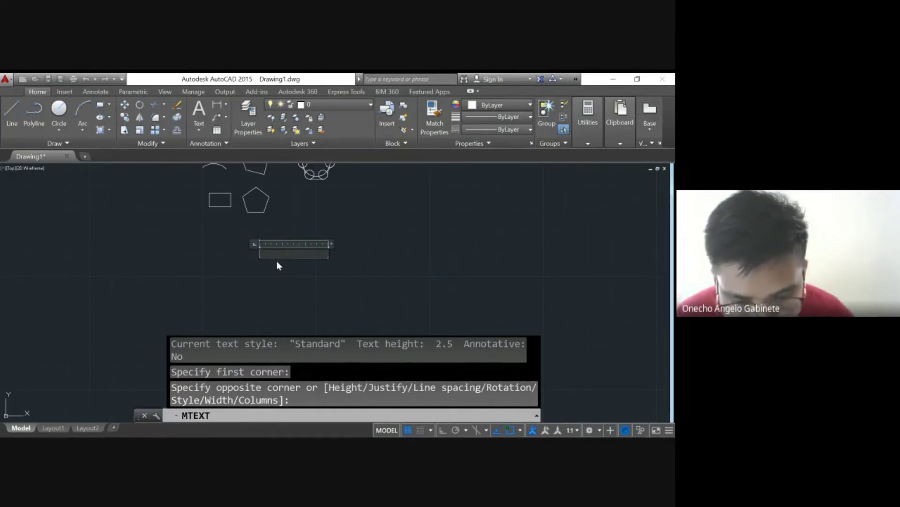
type("LSPU")
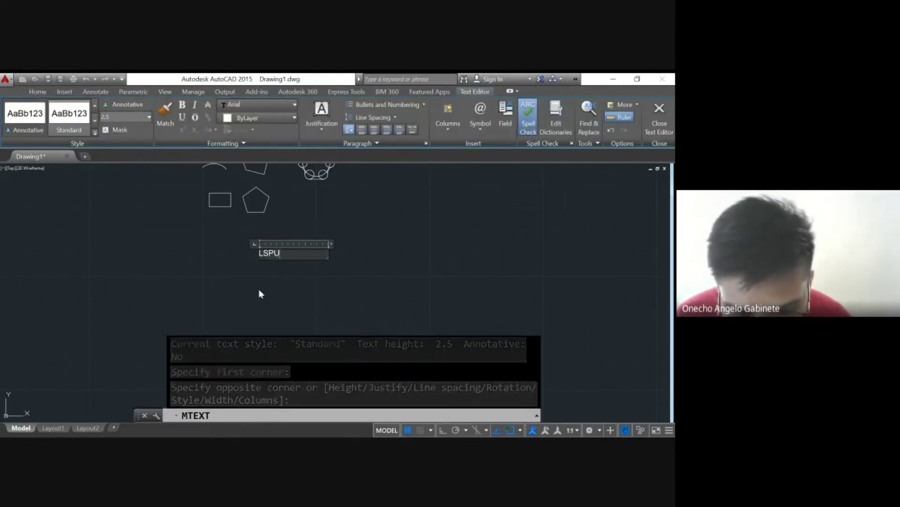
left_click(253, 287)
scroll(237, 276, "up", 1)
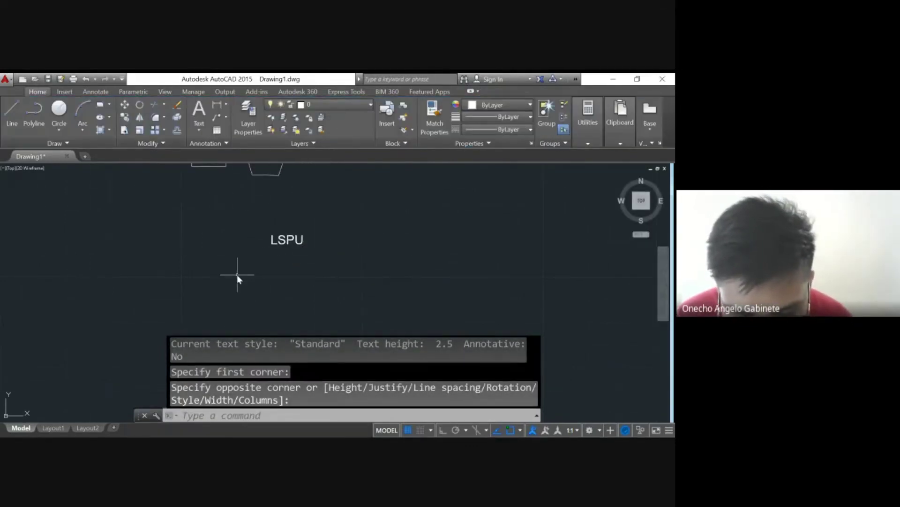
Copy the LSPU label into four columns of two, forming an upper and lower row.
type("ct ")
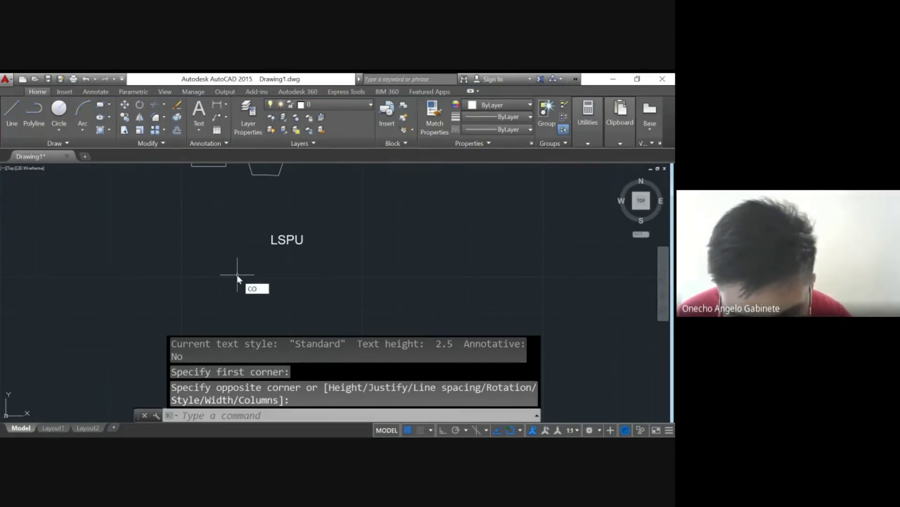
type("o")
key("Return")
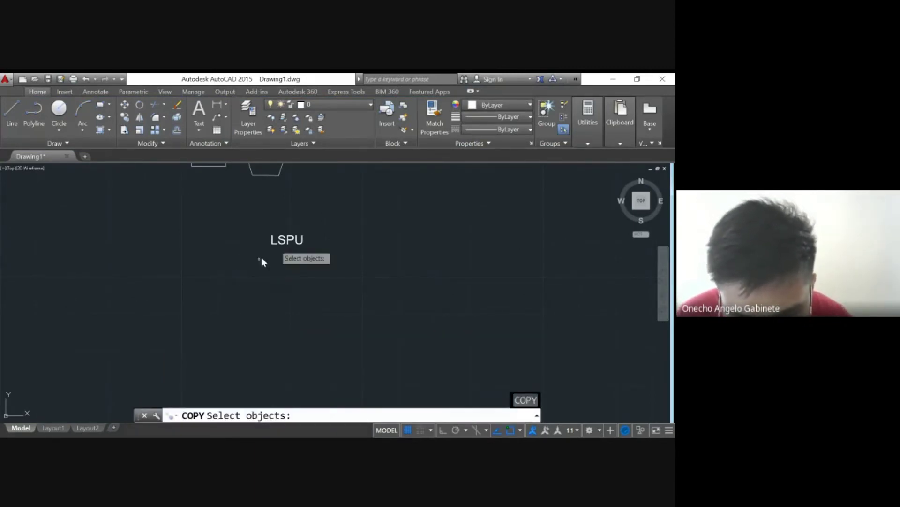
left_click(281, 240)
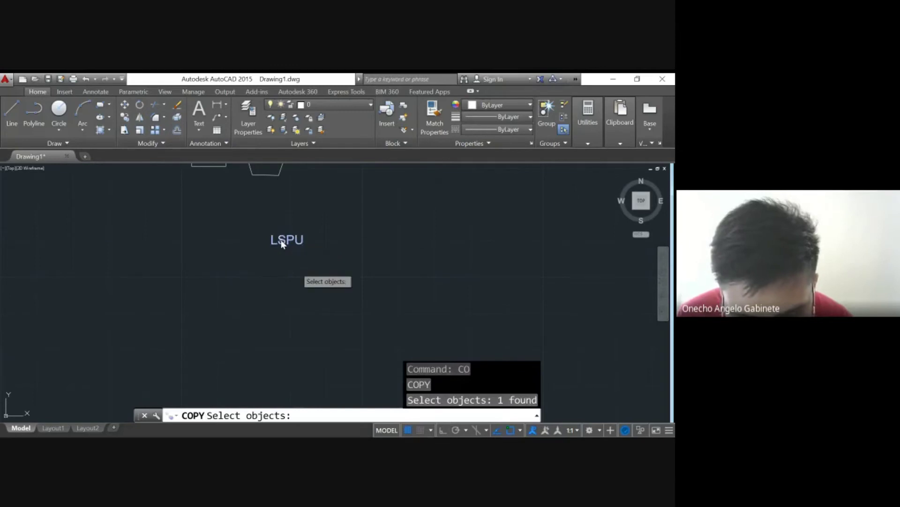
key("Return")
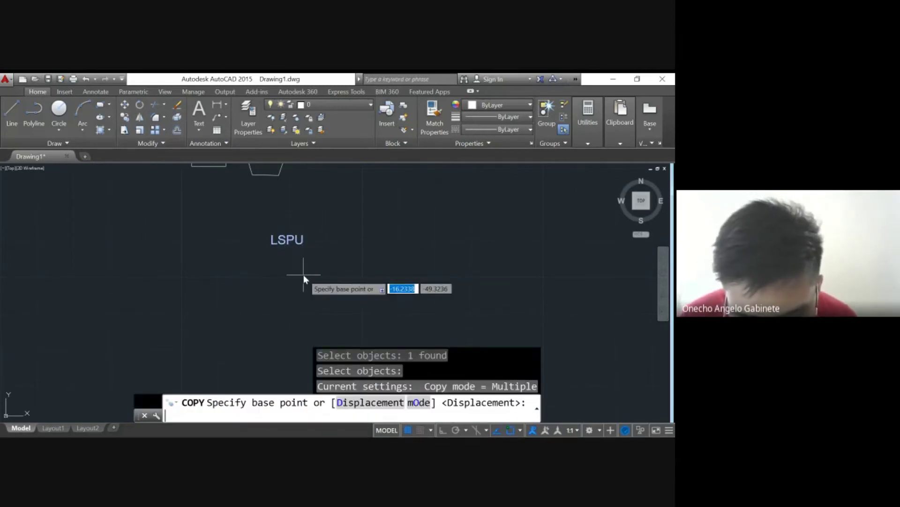
left_click(272, 237)
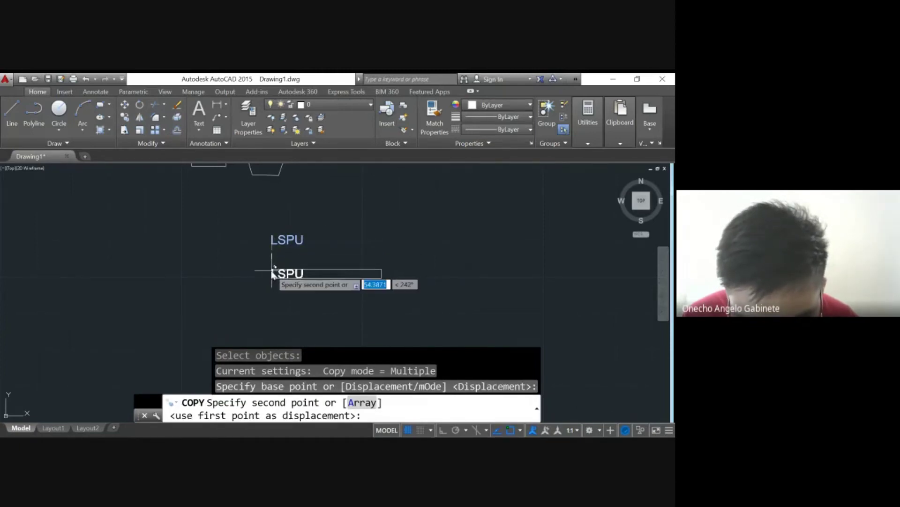
left_click(273, 275)
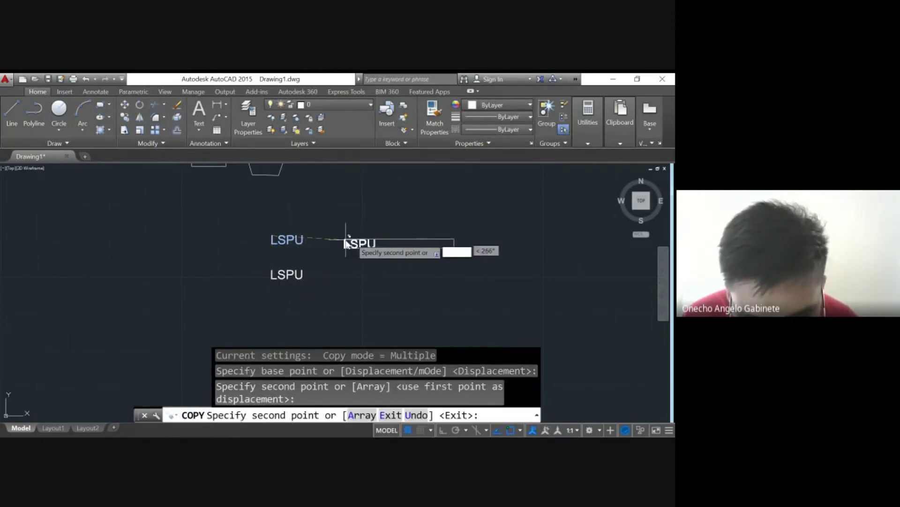
left_click(351, 235)
left_click(352, 272)
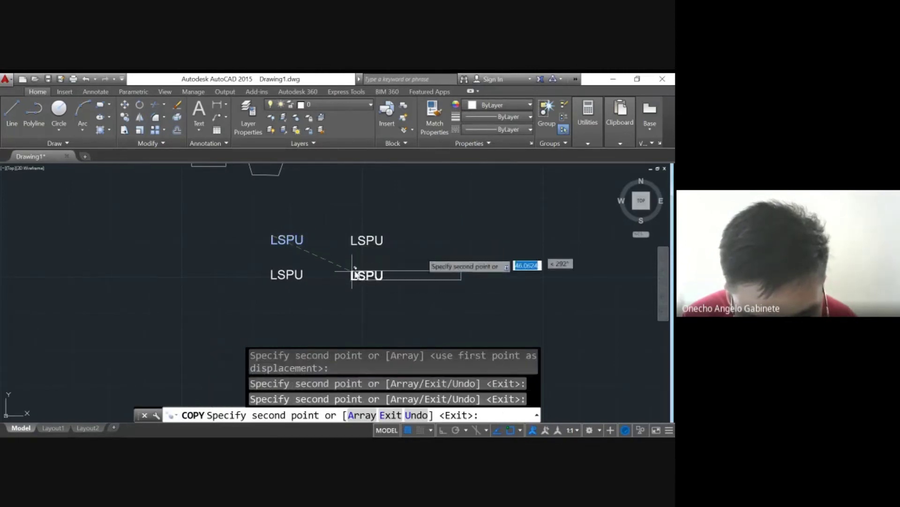
left_click(438, 237)
left_click(439, 275)
left_click(502, 237)
left_click(502, 276)
Extend the rows with more LSPU copies: four aligned with Ortho on the upper row, three below.
middle_click_drag(558, 235, 326, 255)
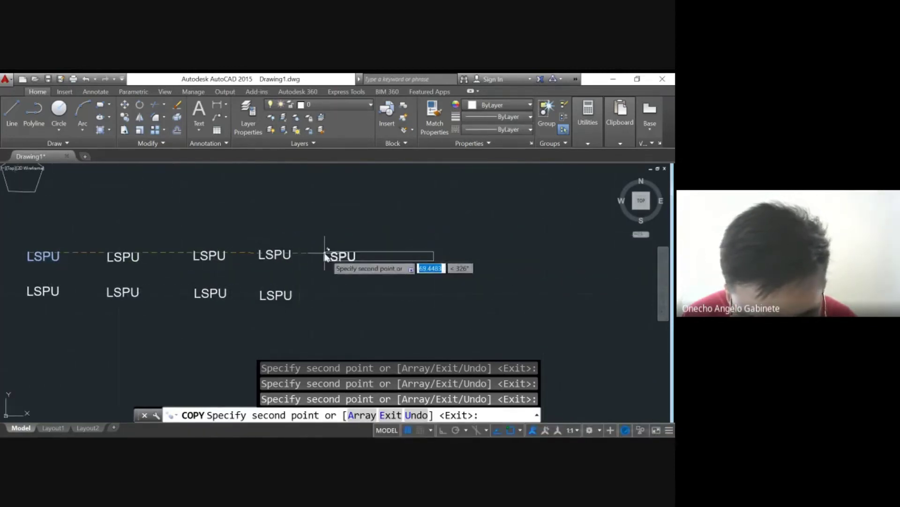
left_click(442, 431)
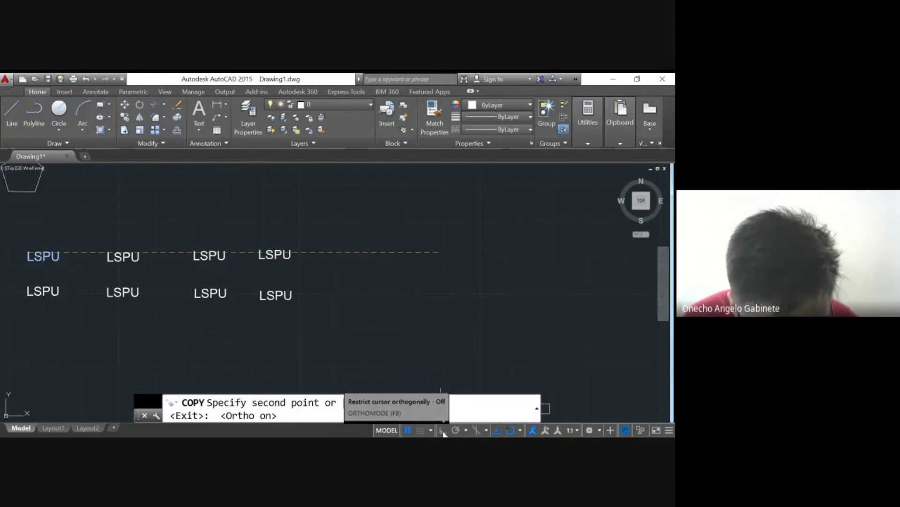
left_click(327, 256)
left_click(421, 255)
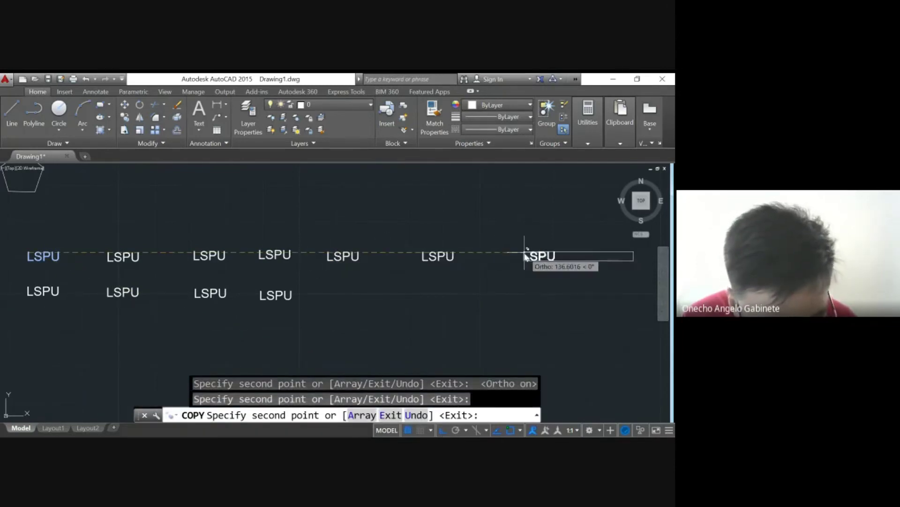
left_click(520, 255)
left_click(600, 256)
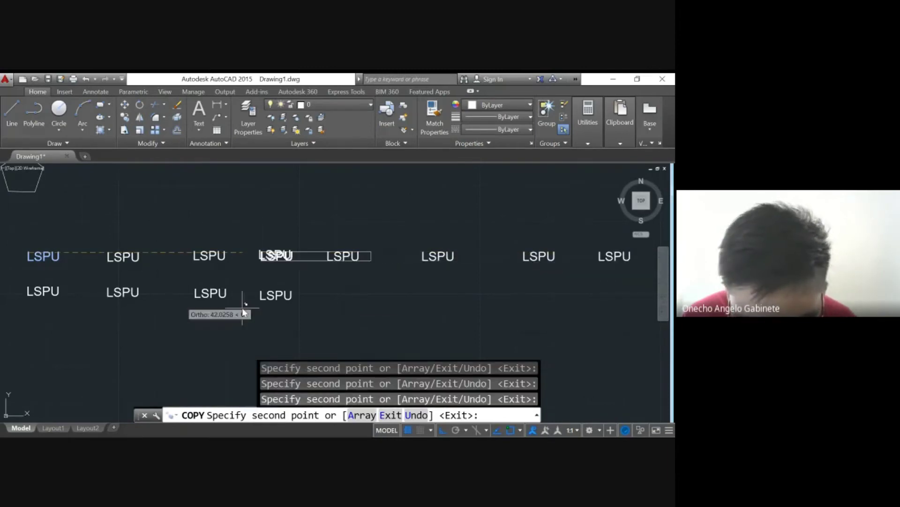
left_click(442, 430)
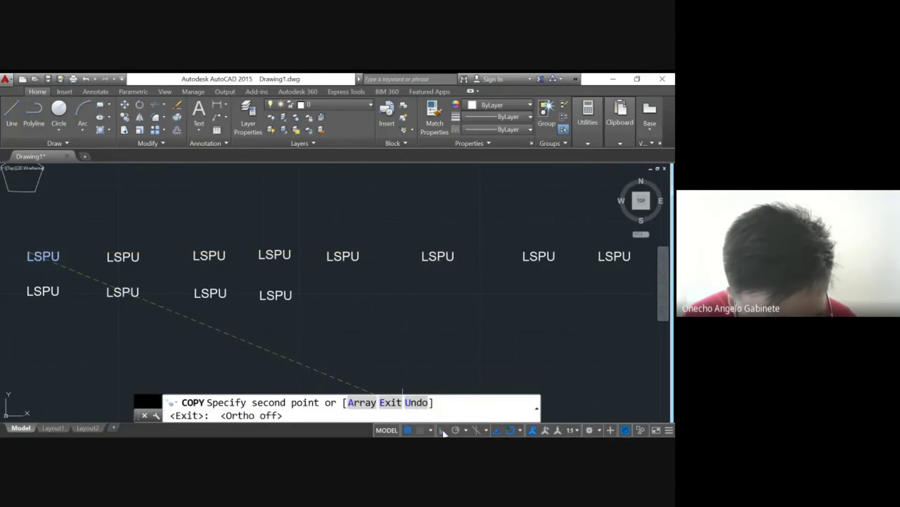
left_click(329, 296)
left_click(427, 291)
left_click(527, 292)
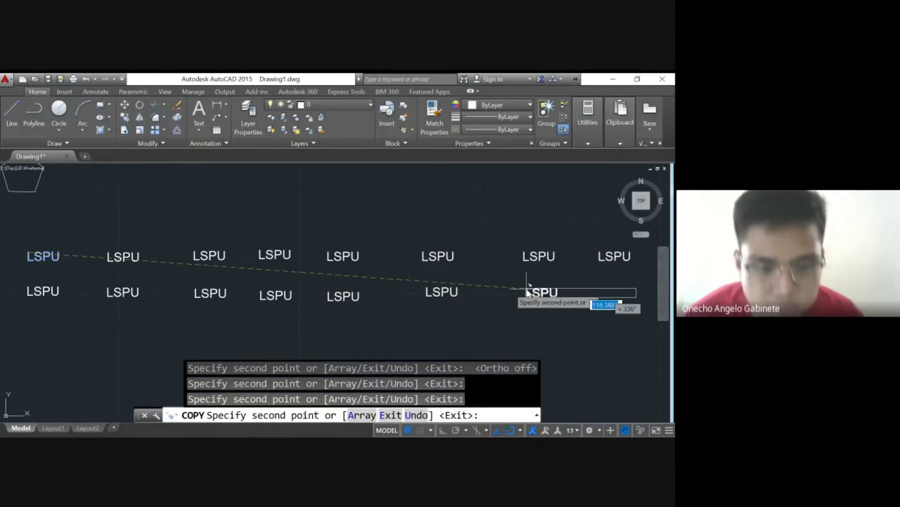
key("Escape")
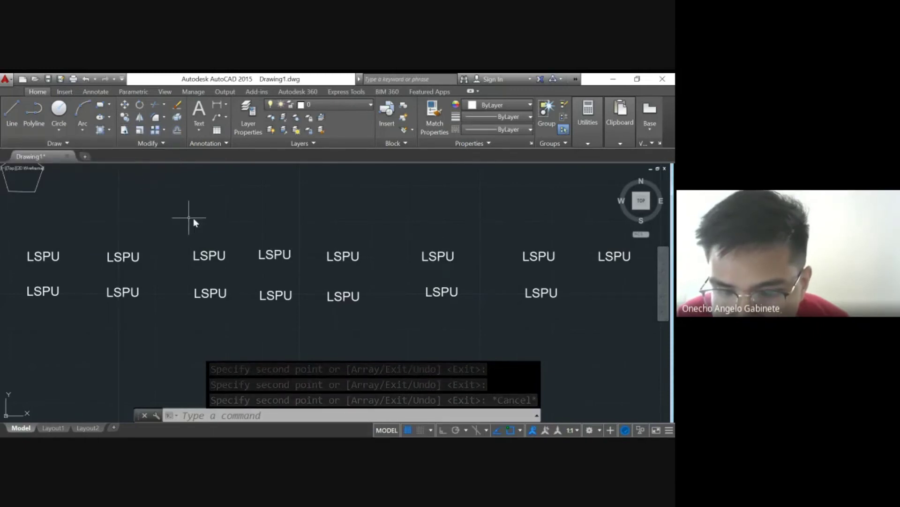
middle_click_drag(221, 197, 77, 293)
Try the Extend tool from the trim/extend list, then cancel it.
scroll(107, 284, "down", 3)
scroll(254, 266, "up", 8)
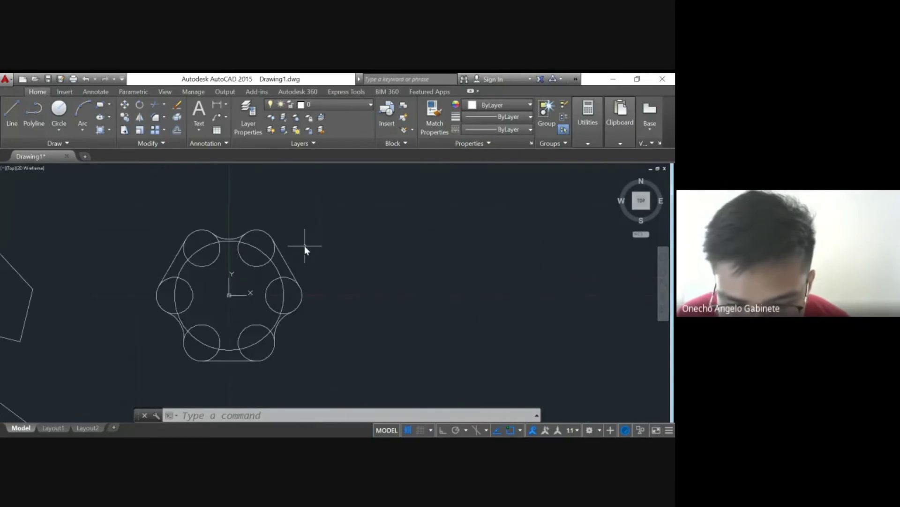
middle_click_drag(305, 240, 344, 221)
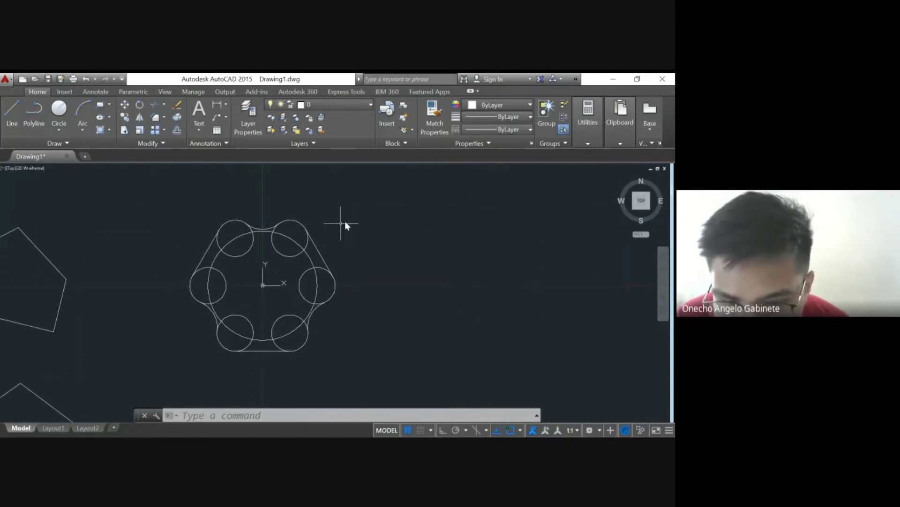
left_click(164, 105)
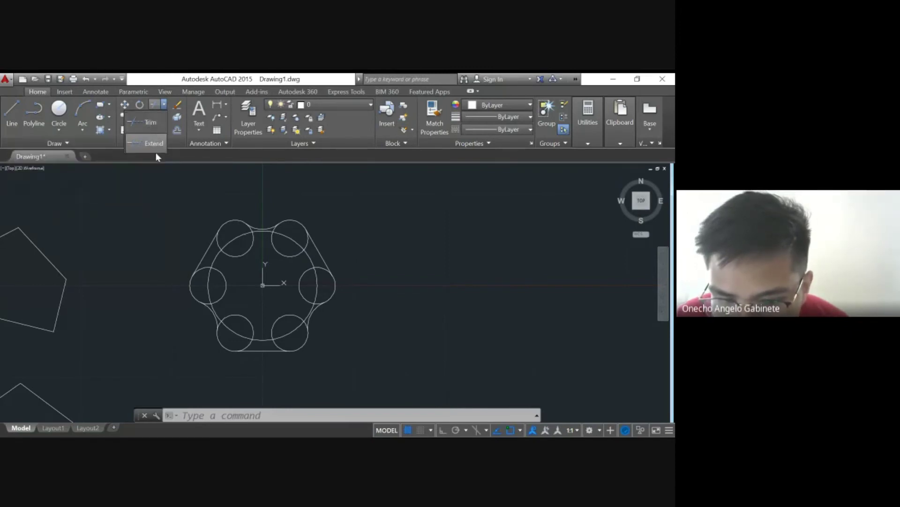
left_click(155, 141)
middle_click_drag(132, 227, 161, 213)
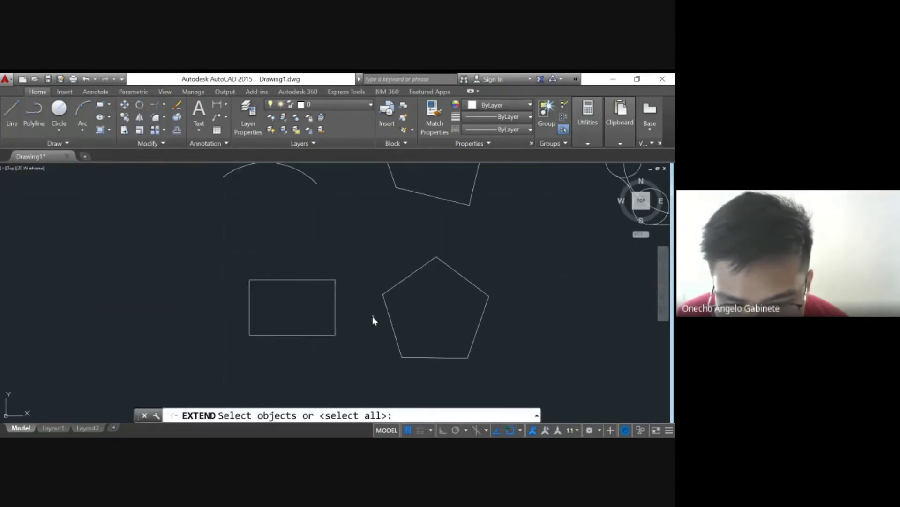
scroll(330, 283, "up", 4)
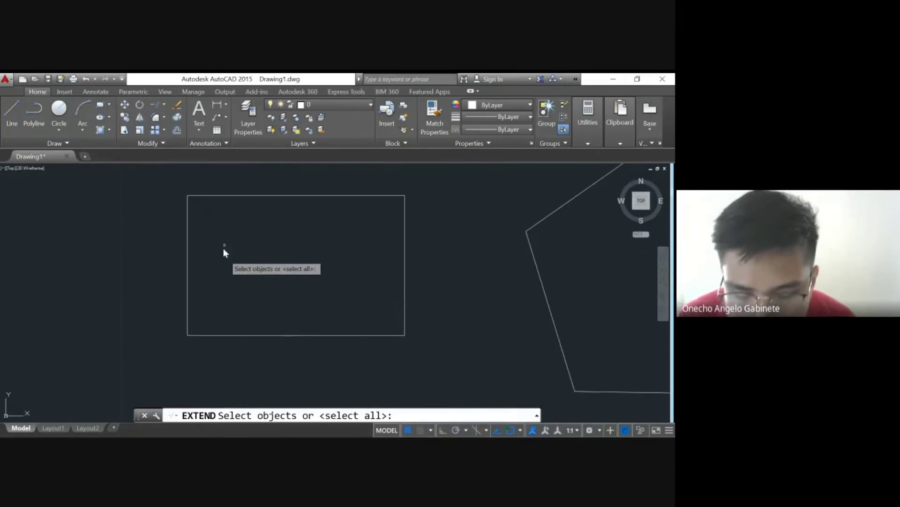
key("Escape")
Draw a line from the rectangle's right-edge midpoint to its left-edge midpoint.
type("lin")
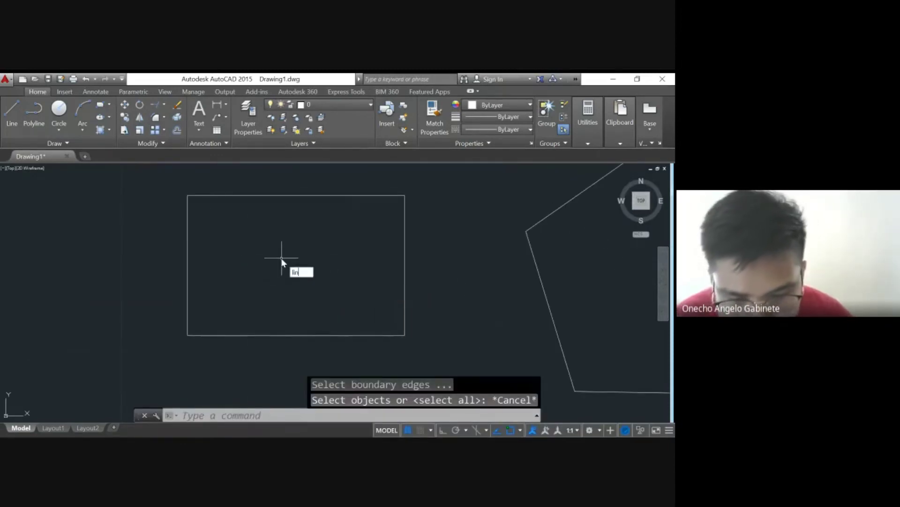
key("Return")
left_click(405, 265)
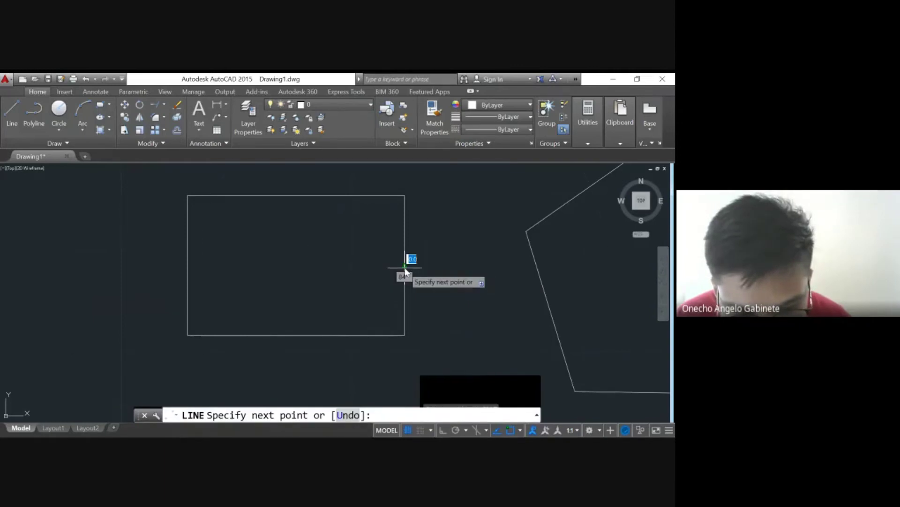
left_click(187, 265)
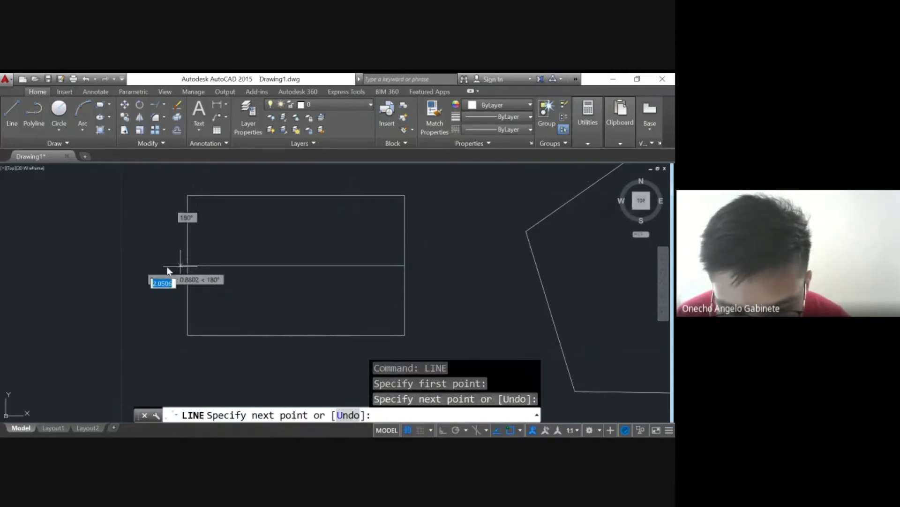
key("Escape")
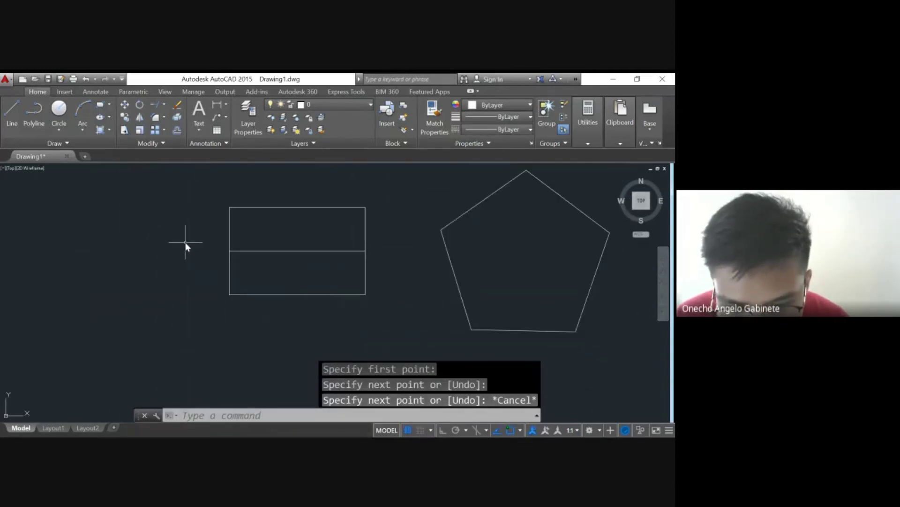
middle_click_drag(116, 228, 157, 234)
Attempt extending the middle line by picking the pentagon as boundary, then cancel the failed try.
scroll(287, 261, "up", 1)
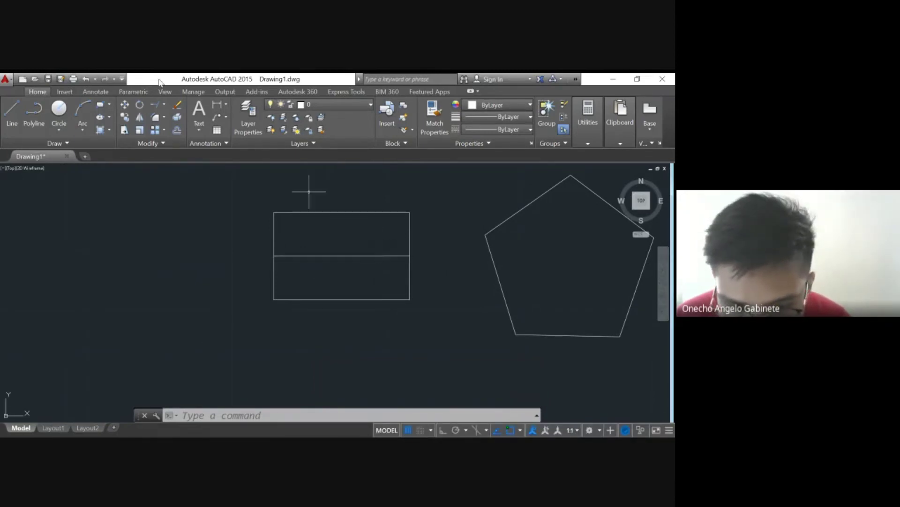
type("ex")
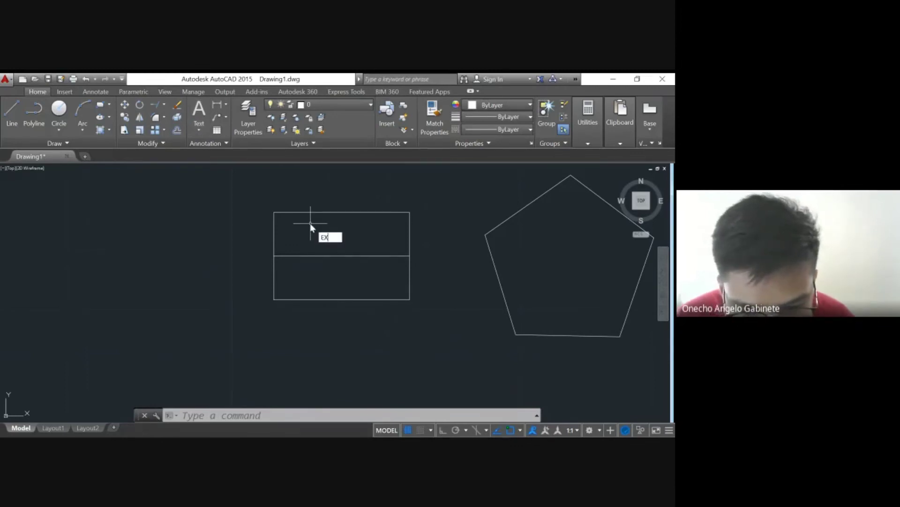
key("Return")
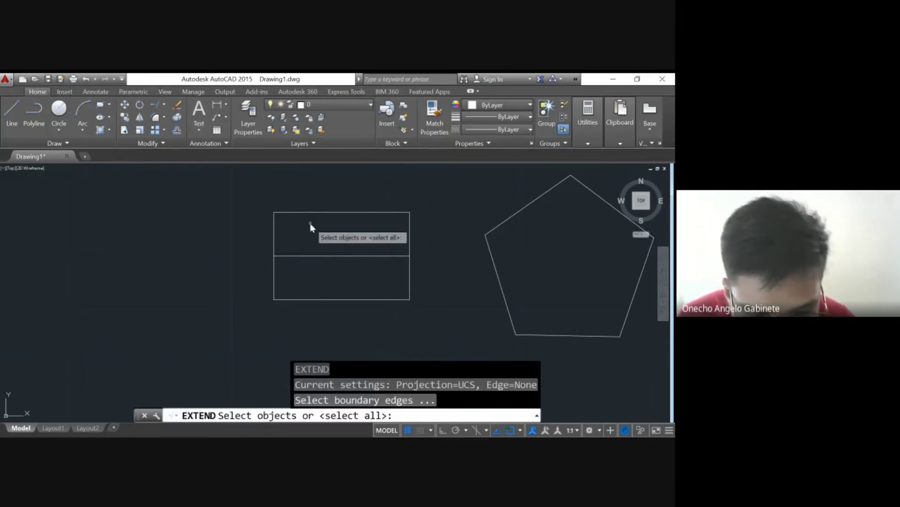
left_click(400, 256)
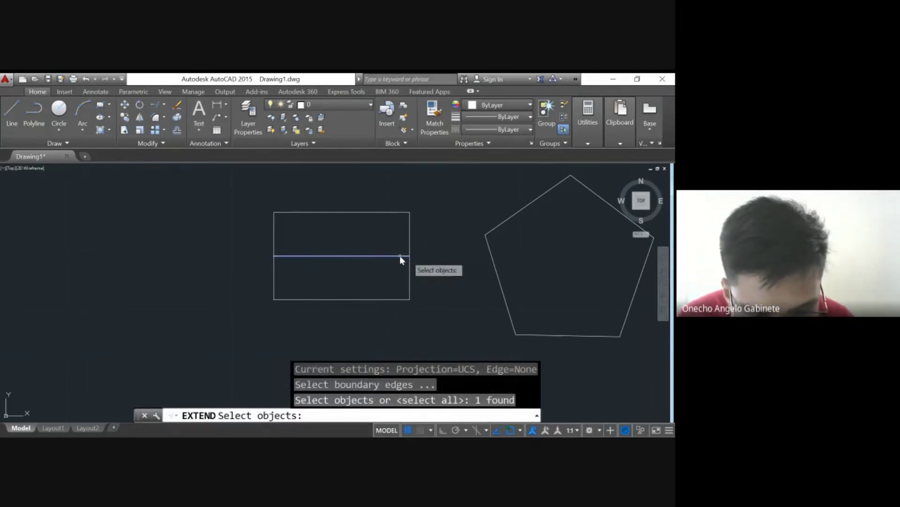
left_click(447, 258)
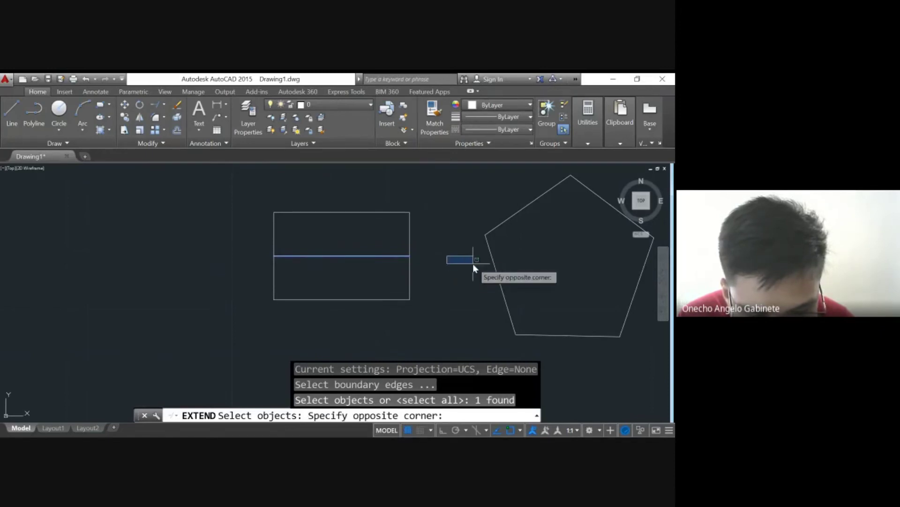
left_click(473, 262)
left_click(473, 259)
left_click(467, 260)
key("Escape")
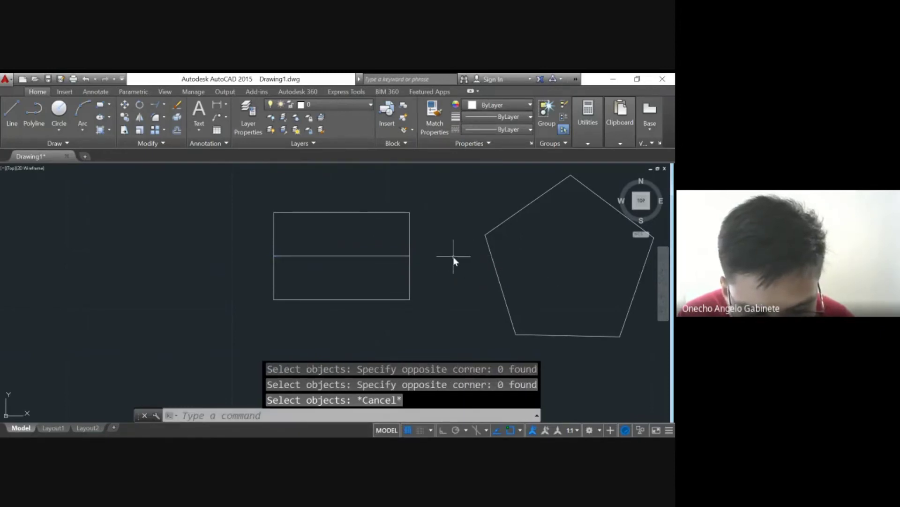
Extend the rectangle's middle line to the pentagon's left side, using all objects as boundaries.
type("ex")
key("Return")
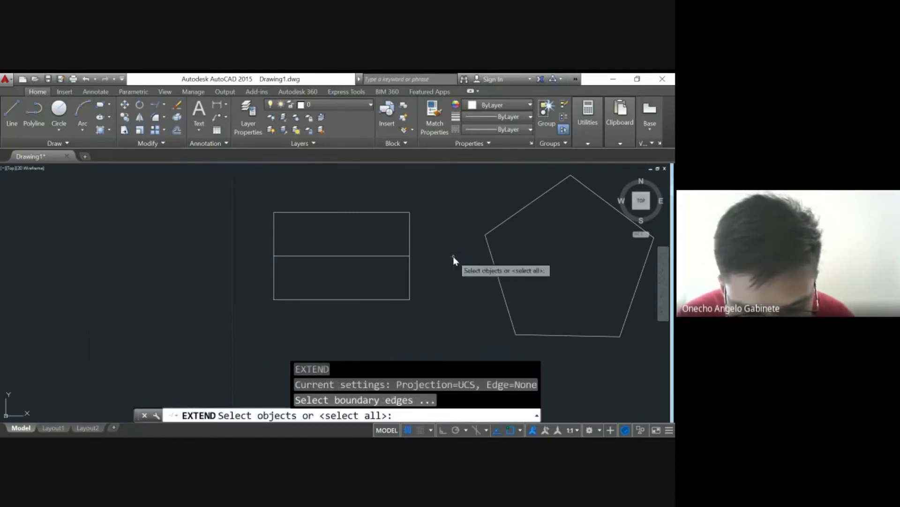
key("Return")
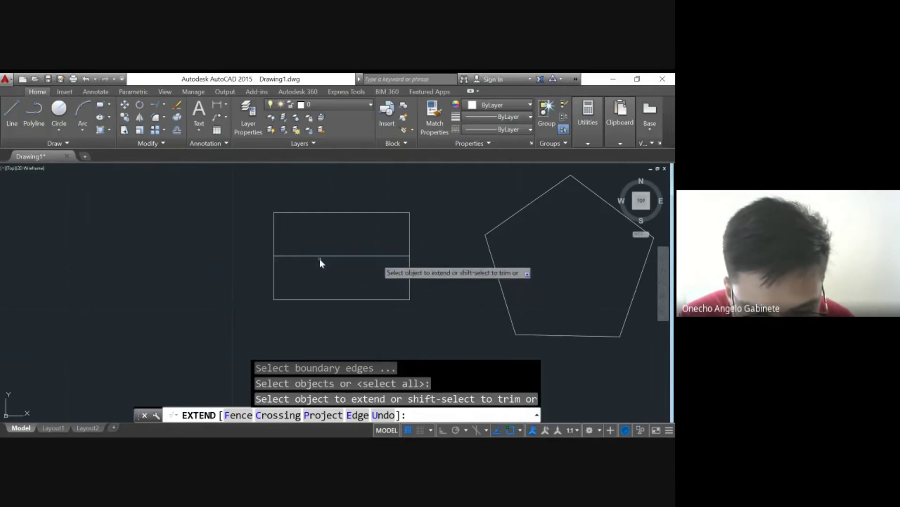
left_click(399, 256)
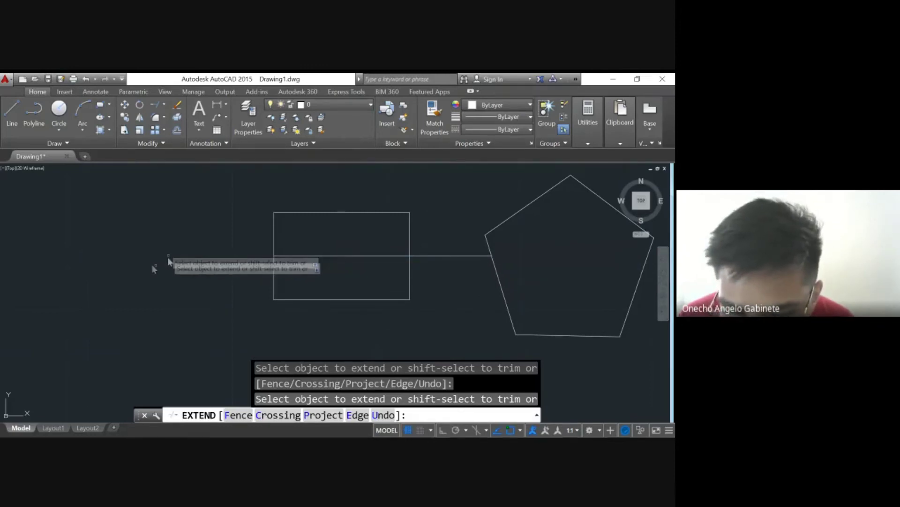
scroll(81, 312, "down", 8)
middle_click_drag(77, 314, 466, 257)
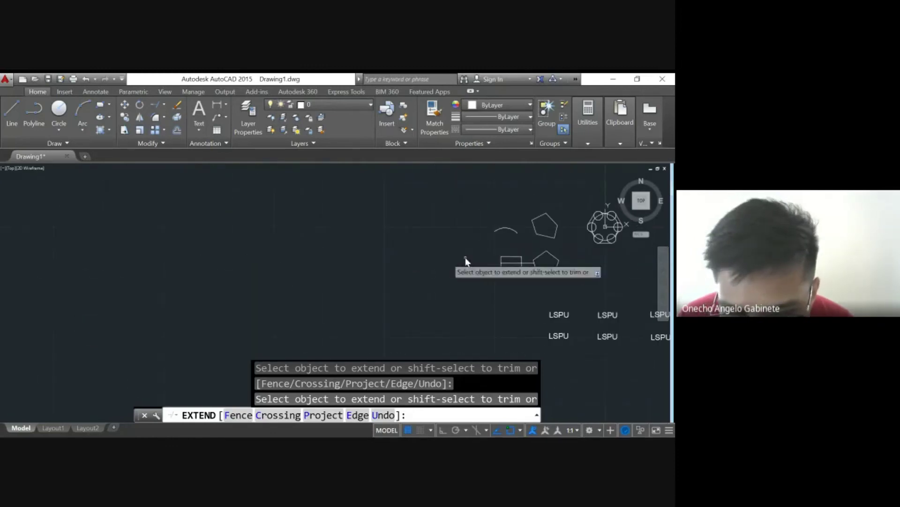
middle_click_drag(36, 235, 67, 251)
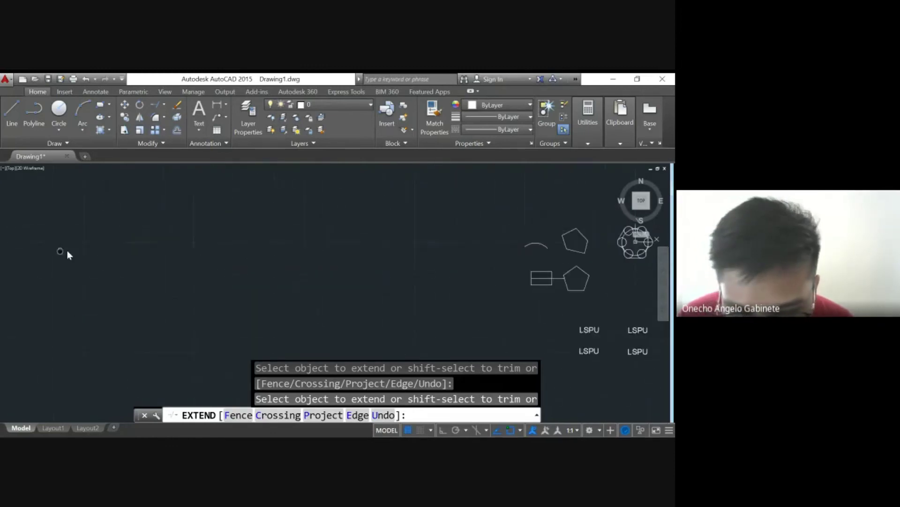
scroll(486, 275, "up", 6)
middle_click_drag(486, 275, 195, 313)
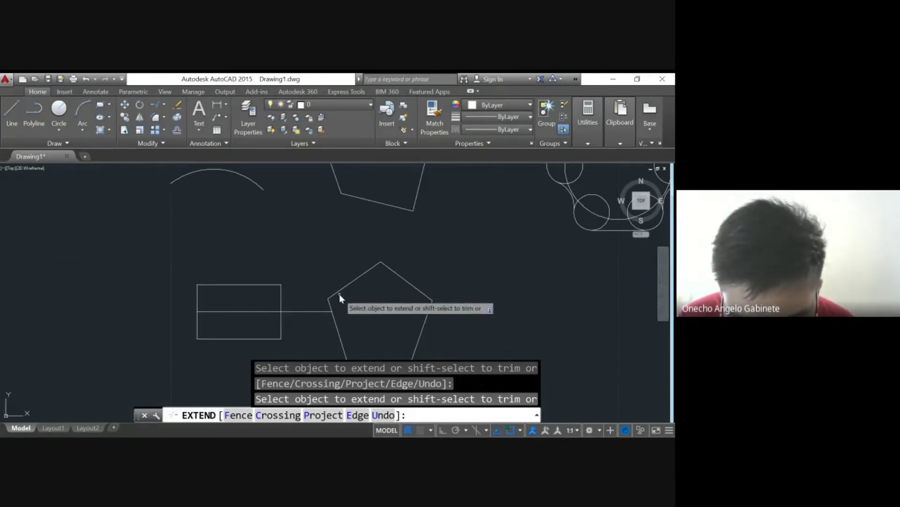
key("Escape")
mouse_move(335, 266)
middle_mouse_down()
mouse_move(305, 272)
mouse_move(240, 212)
mouse_move(285, 202)
mouse_move(300, 232)
middle_mouse_up()
type("explod")
key("Return")
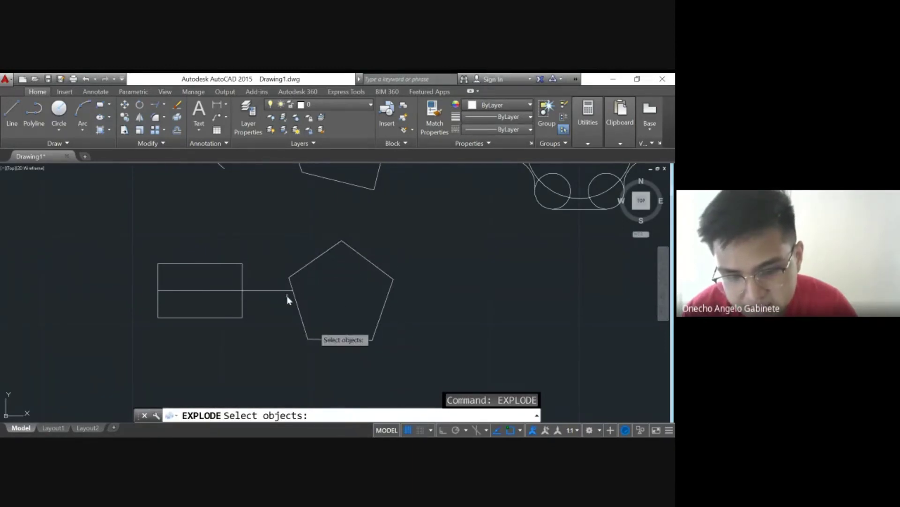
Explode the pentagon and move its upper-left edge away from the shape.
left_click(315, 261)
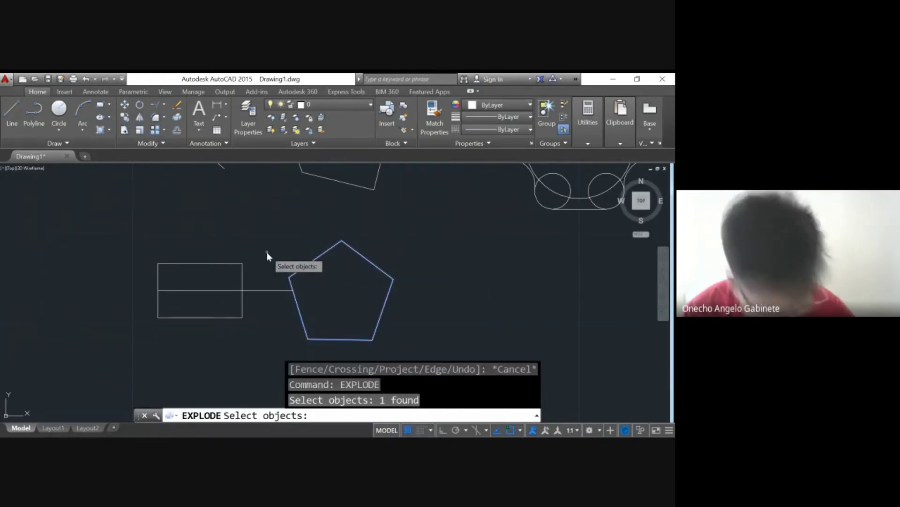
key("Return")
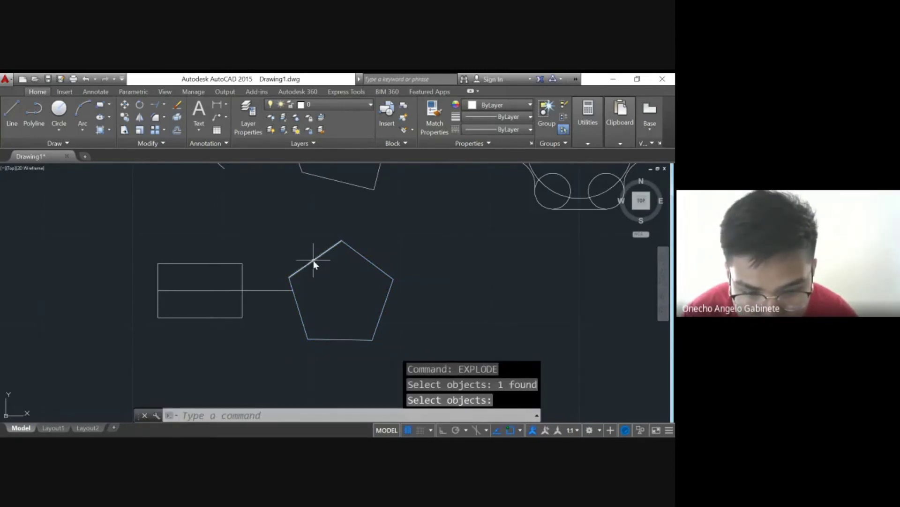
left_click_drag(313, 259, 297, 235)
right_click_drag(296, 235, 297, 236)
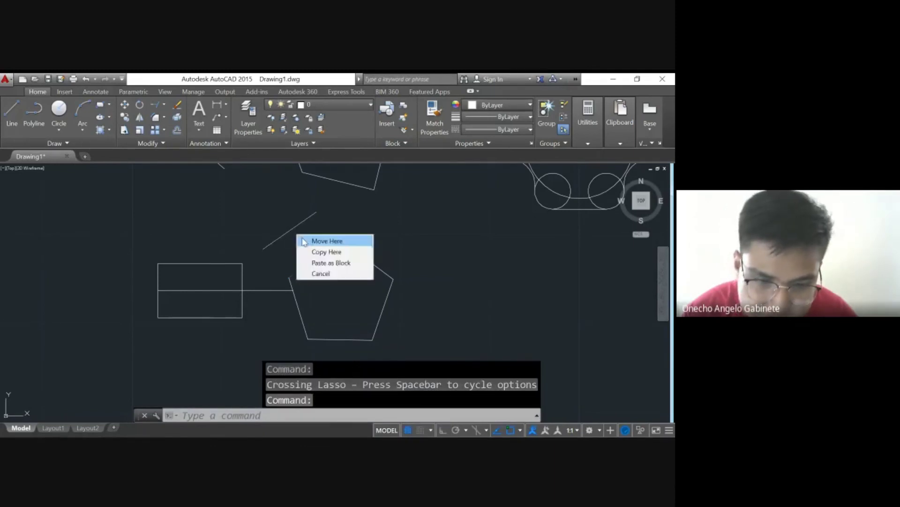
left_click(319, 239)
Move the pentagon's lower-left edge down and away from the shape.
left_click(297, 315)
right_click_drag(297, 316, 277, 345)
left_click(282, 347)
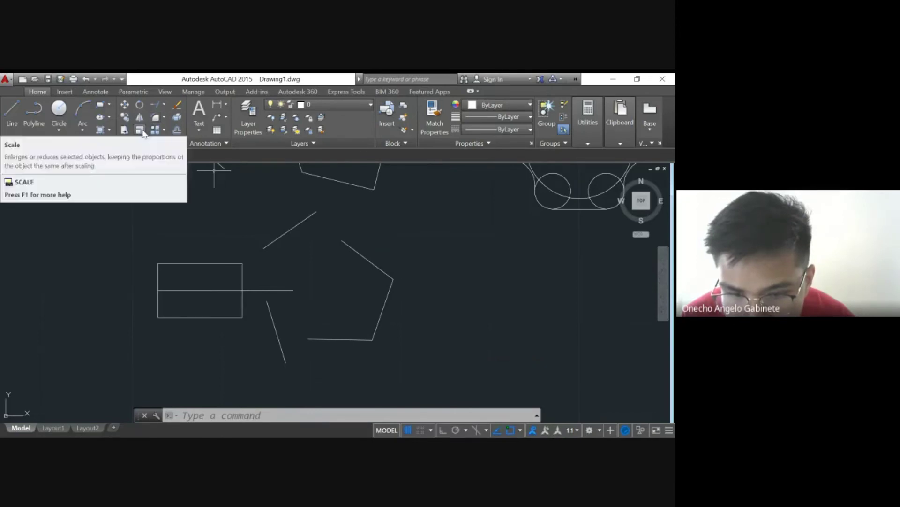
mouse_move(544, 253)
middle_mouse_down()
mouse_move(467, 250)
mouse_move(209, 346)
middle_mouse_up()
Explode the six-circle polar array into individual circles and check one is now separate.
scroll(239, 302, "up", 3)
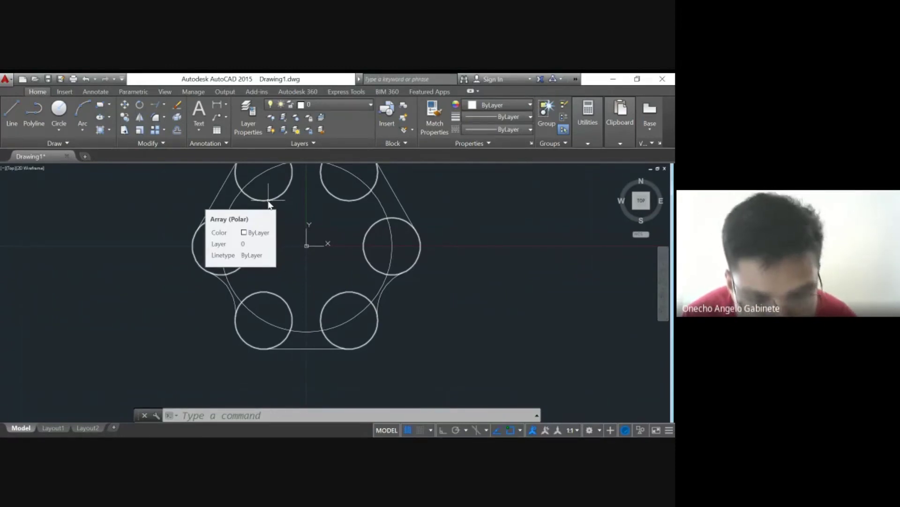
scroll(269, 202, "down", 2)
left_click(274, 206)
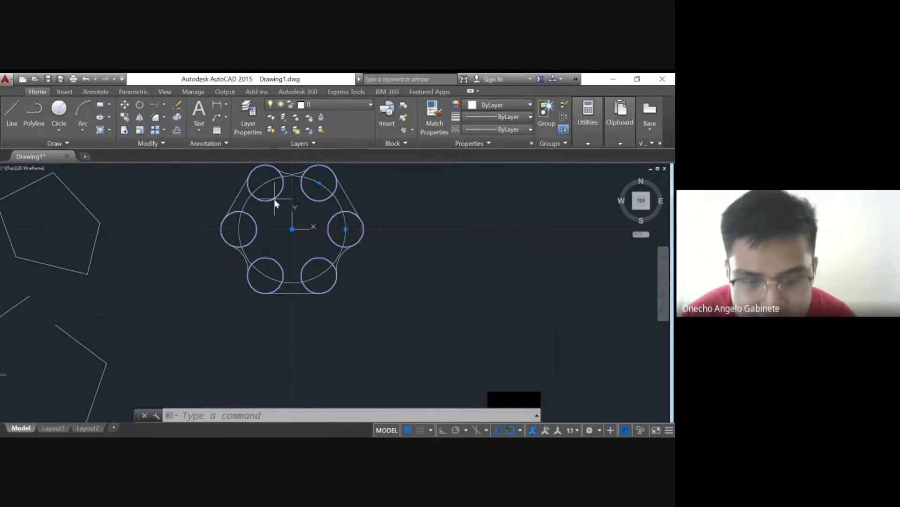
key("Escape")
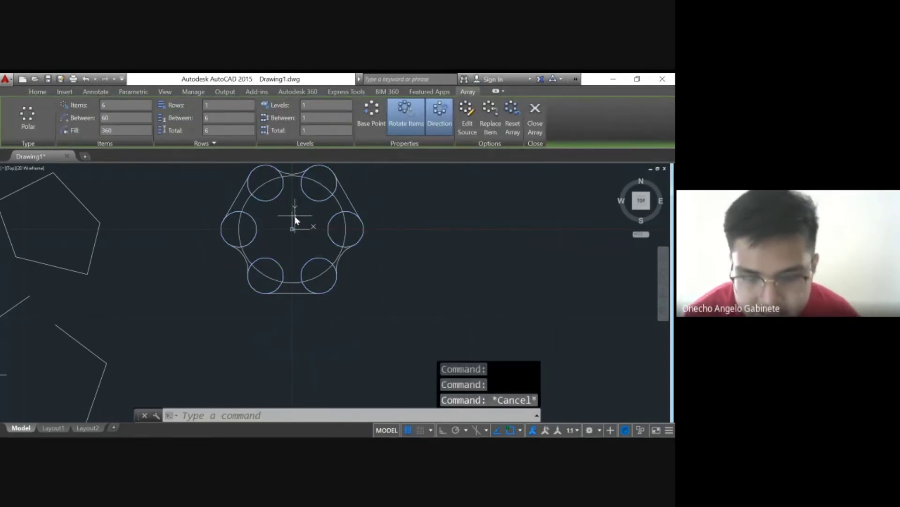
type("explo")
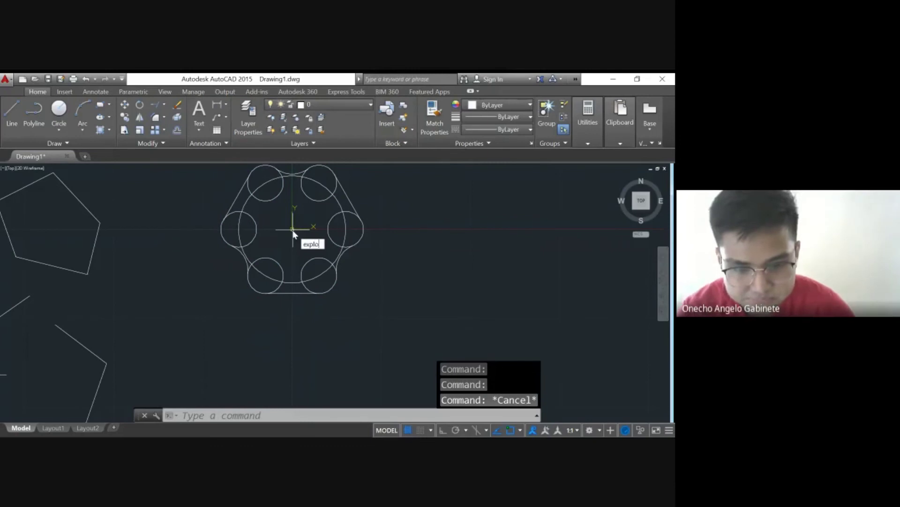
type("de")
key("Return")
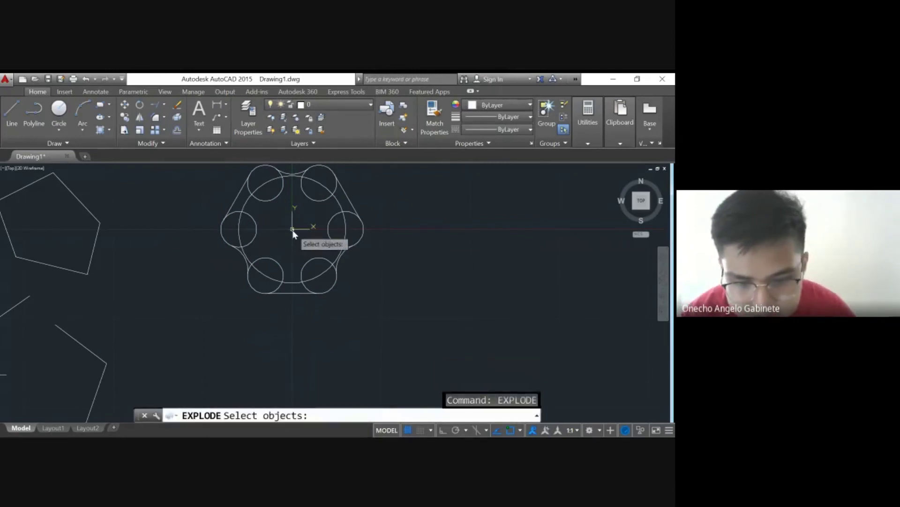
left_click(315, 203)
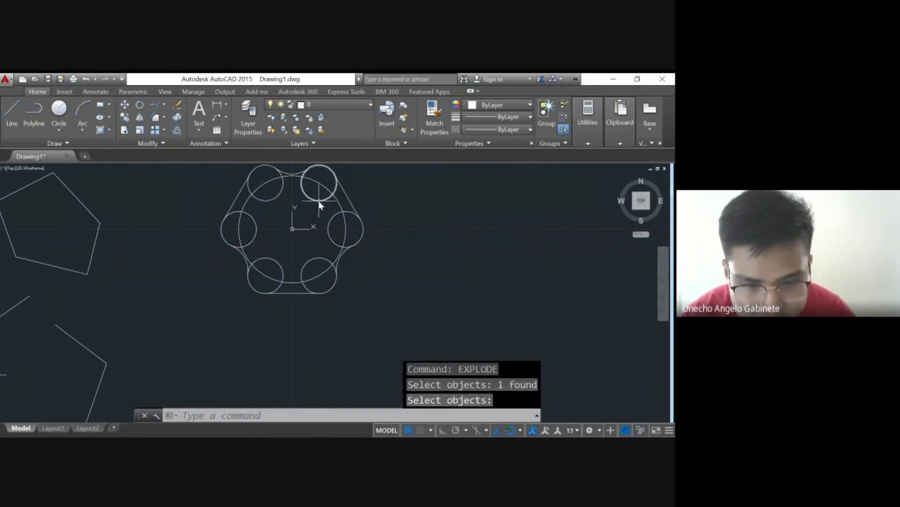
key("Return")
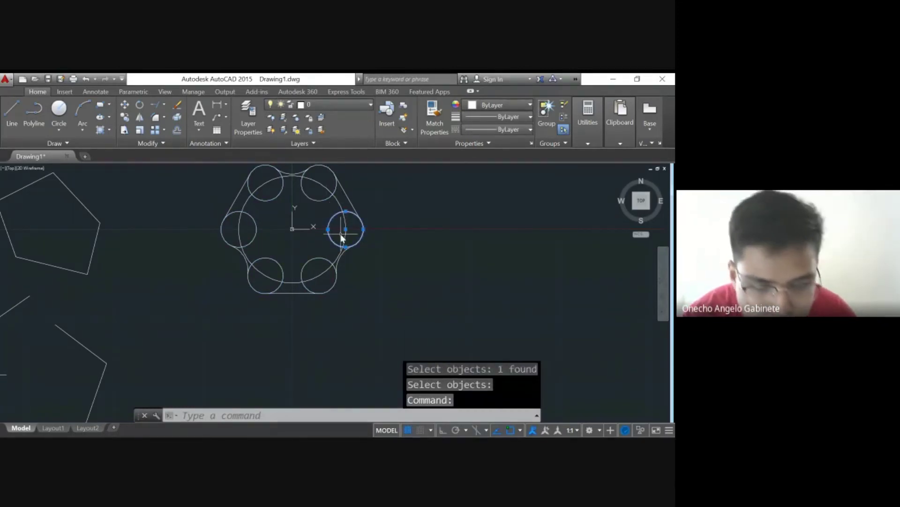
left_click(344, 247)
mouse_move(345, 259)
middle_mouse_down()
mouse_move(286, 260)
mouse_move(307, 261)
middle_mouse_up()
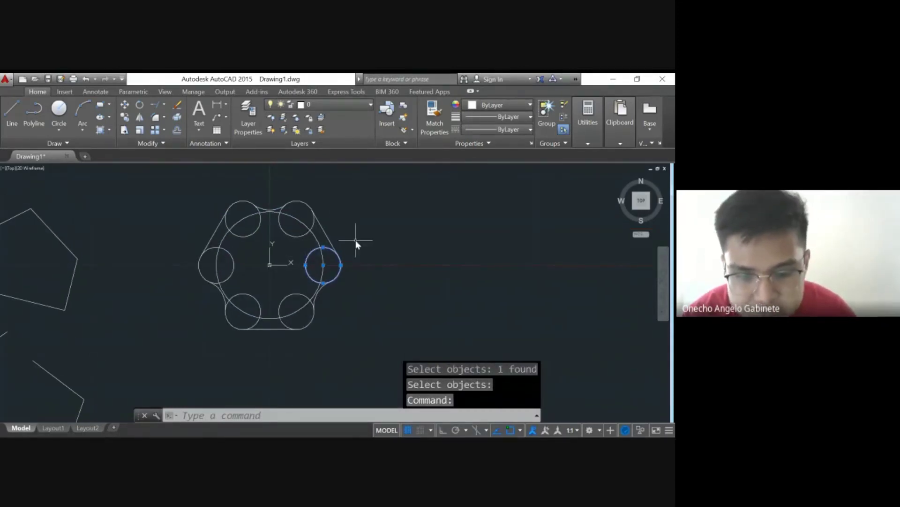
key("Escape")
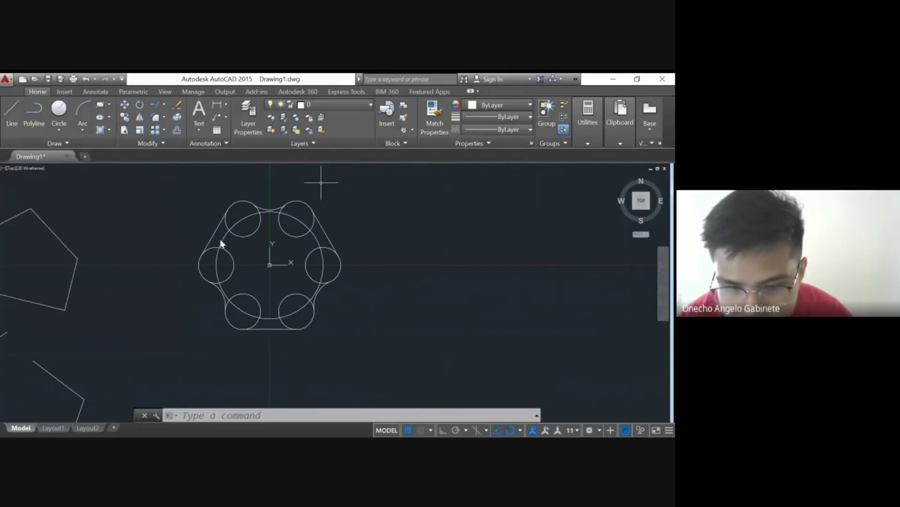
Stretch the three right circles and their belt lines about 12 units right from the large circle's centre.
left_click(125, 131)
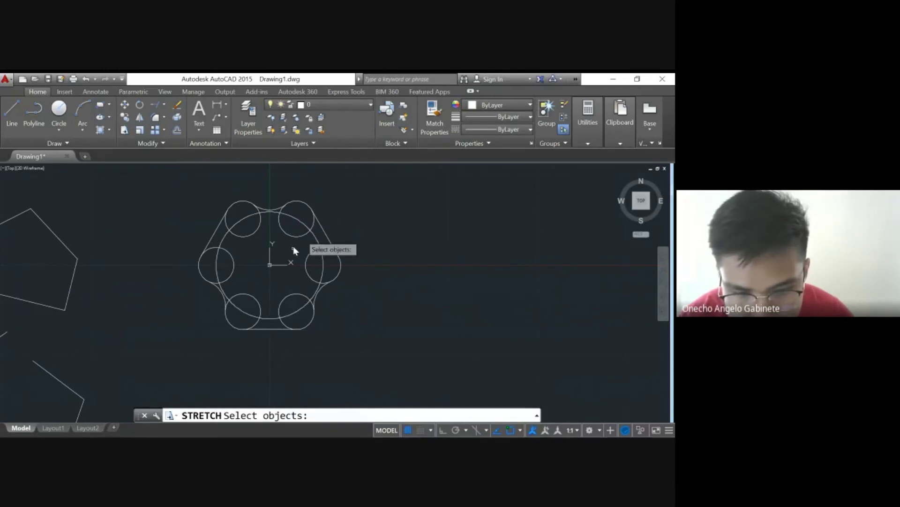
left_click(313, 229)
left_click(313, 225)
left_click(313, 226)
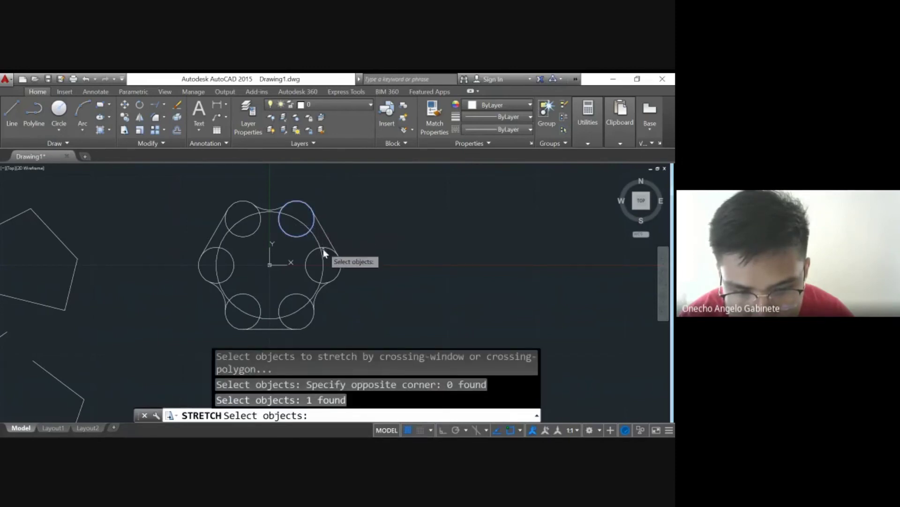
left_click(323, 248)
left_click(323, 236)
left_click(317, 297)
left_click(317, 298)
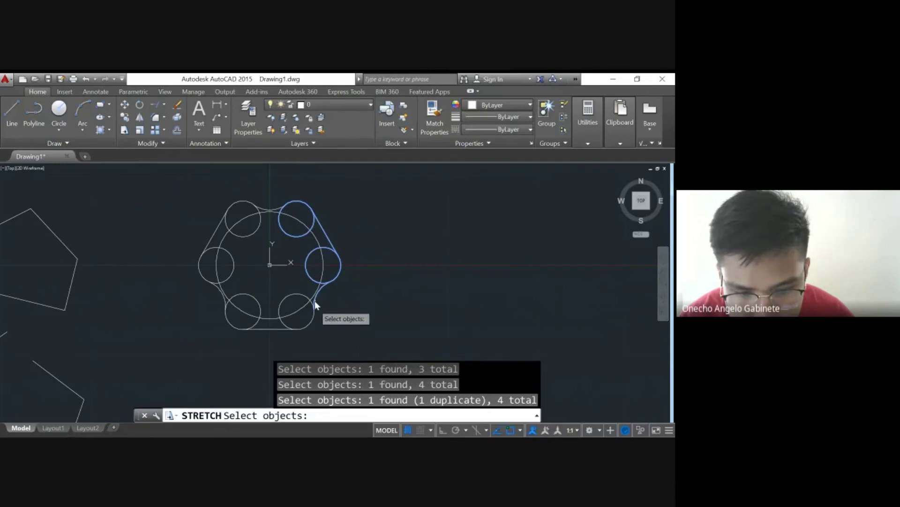
left_click(311, 320)
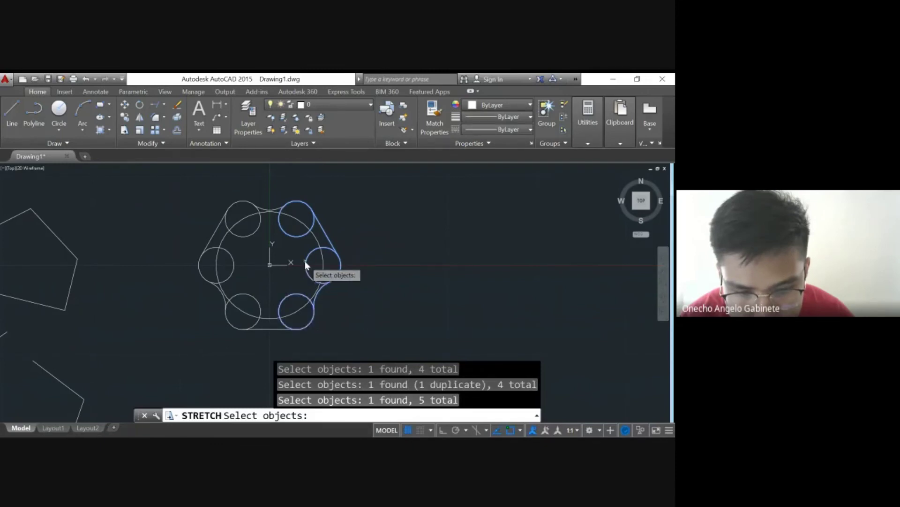
key("Return")
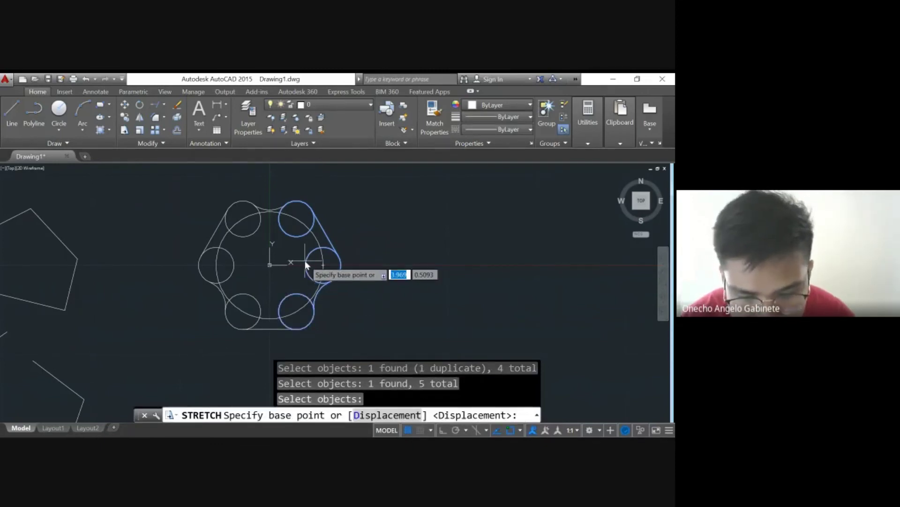
left_click(270, 265)
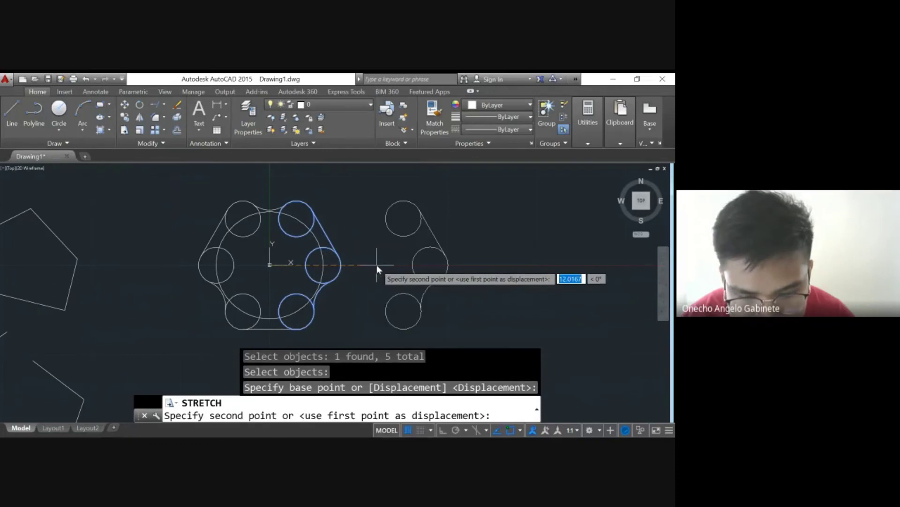
left_click(426, 265)
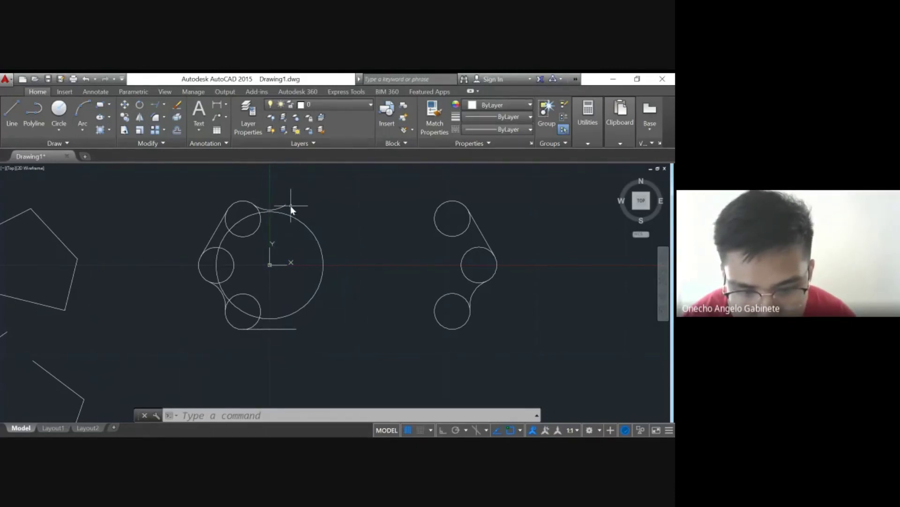
Draw the top joining line from the top-left circle across to the right circle.
type("line")
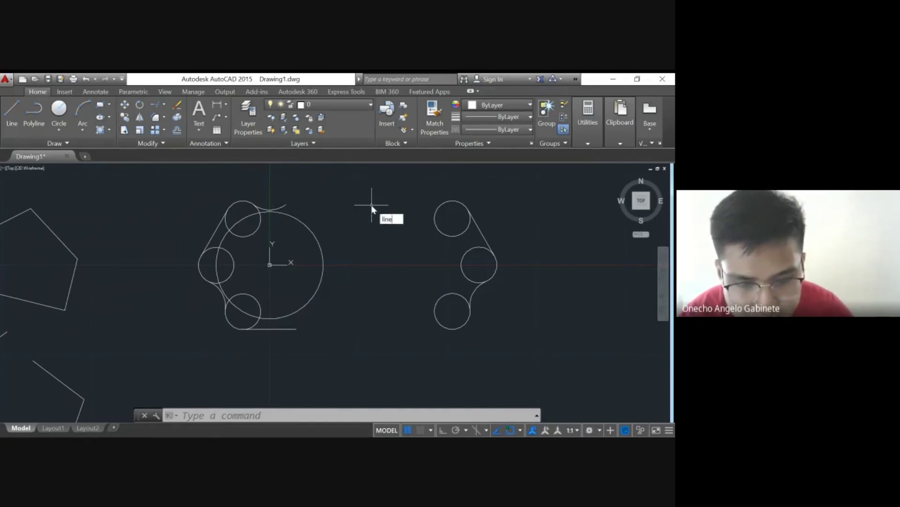
key("Return")
left_click(270, 205)
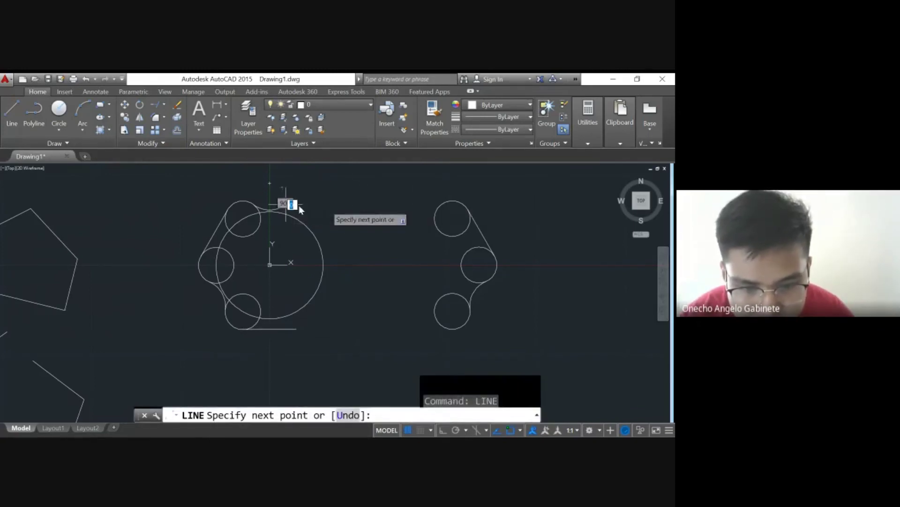
left_click(449, 202)
key("Escape")
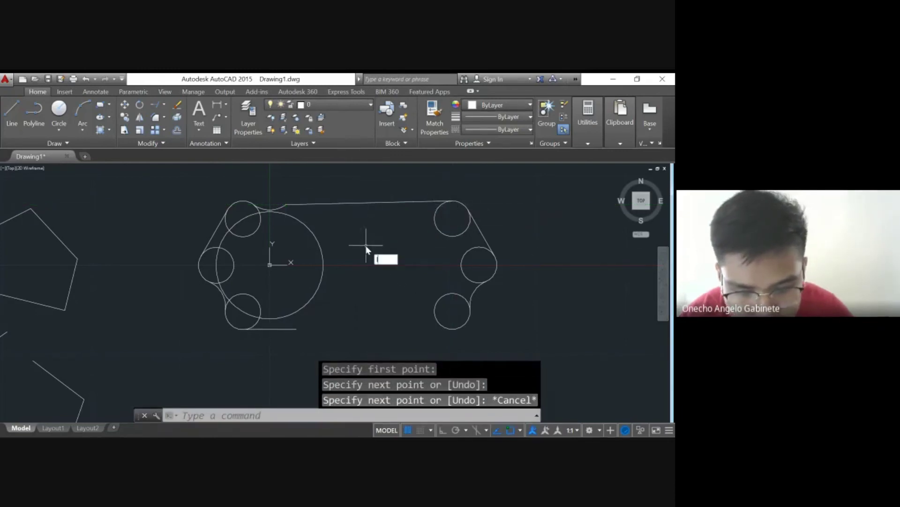
Draw the bottom joining line from the existing bottom line's end to the lower-right circle.
type("line")
key("Return")
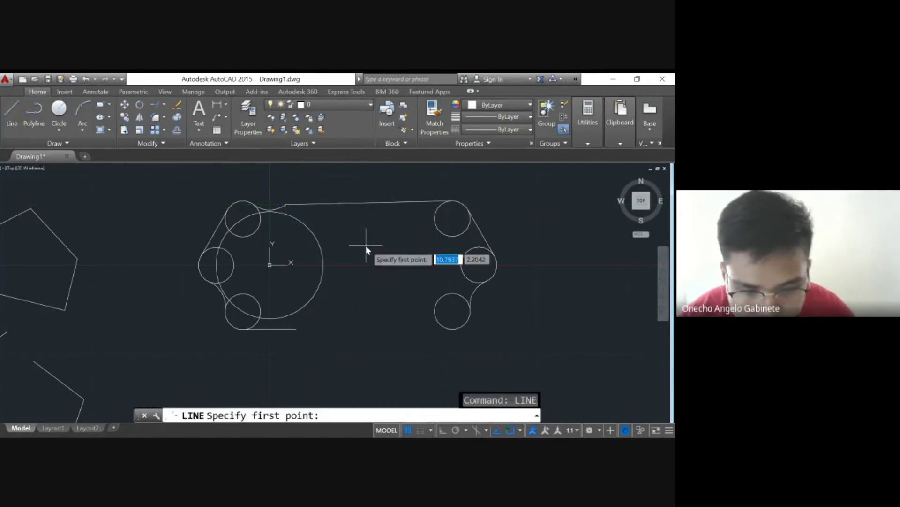
left_click(295, 329)
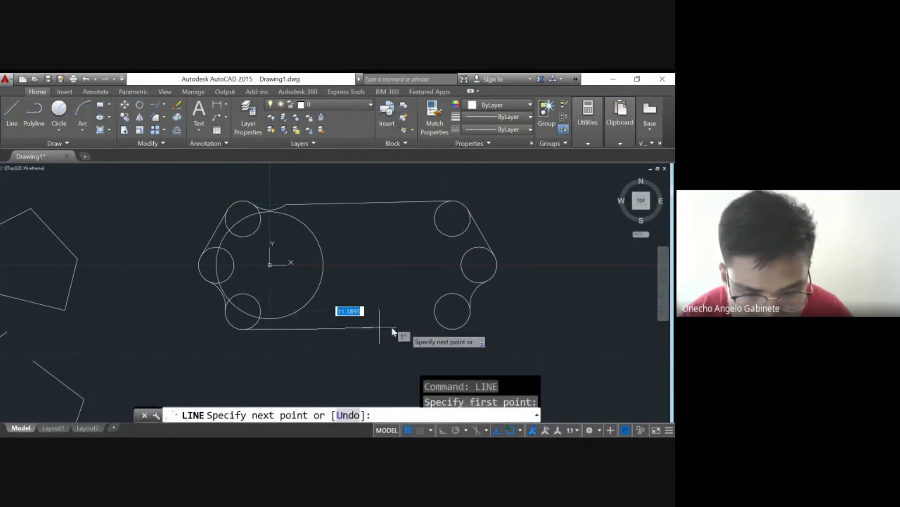
left_click(454, 329)
key("Escape")
scroll(106, 242, "down", 2)
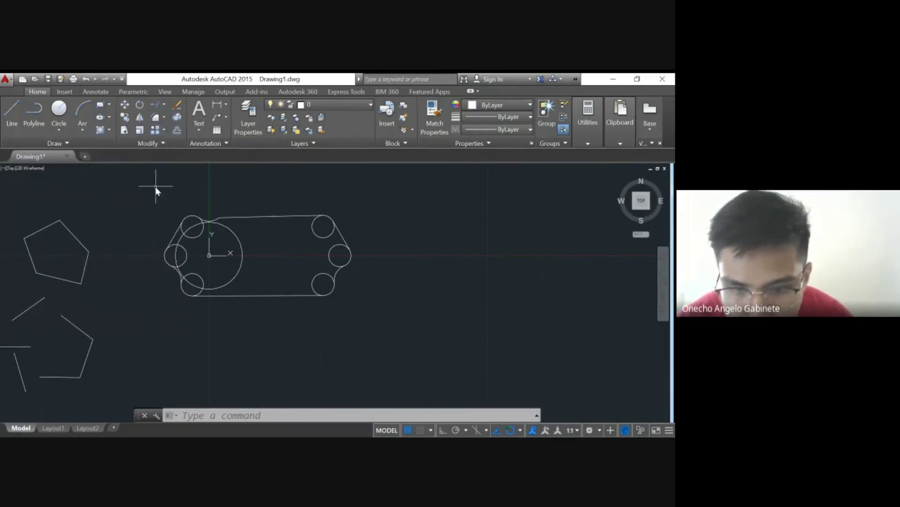
scroll(153, 204, "down", 2)
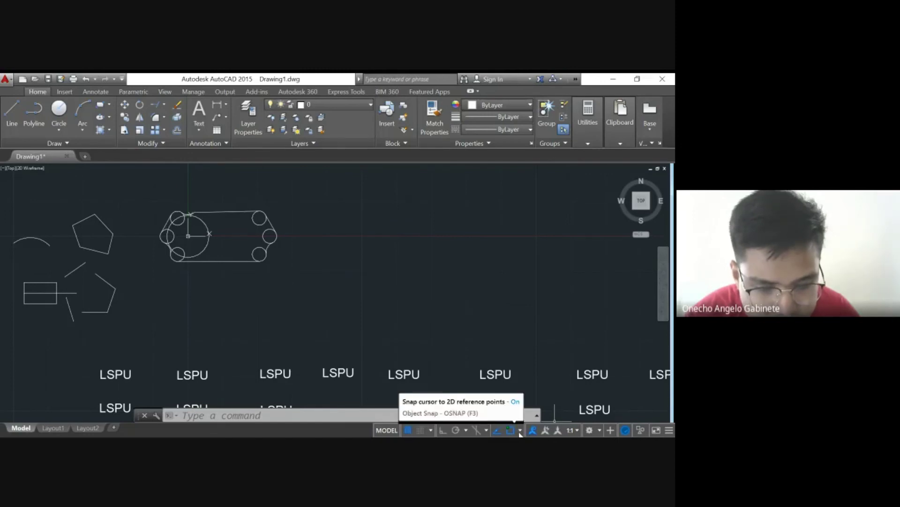
Turn on the Intersection object snap mode in the status-bar OSNAP list.
left_click(520, 431)
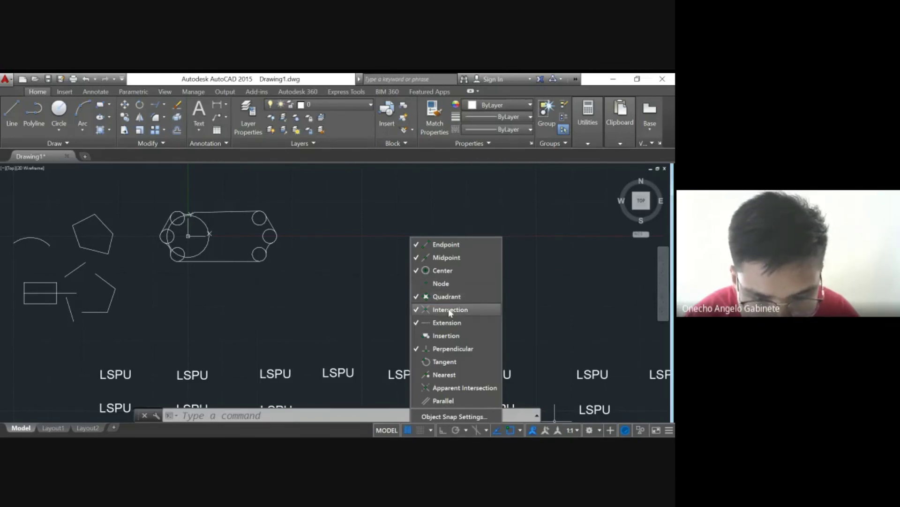
scroll(96, 299, "up", 4)
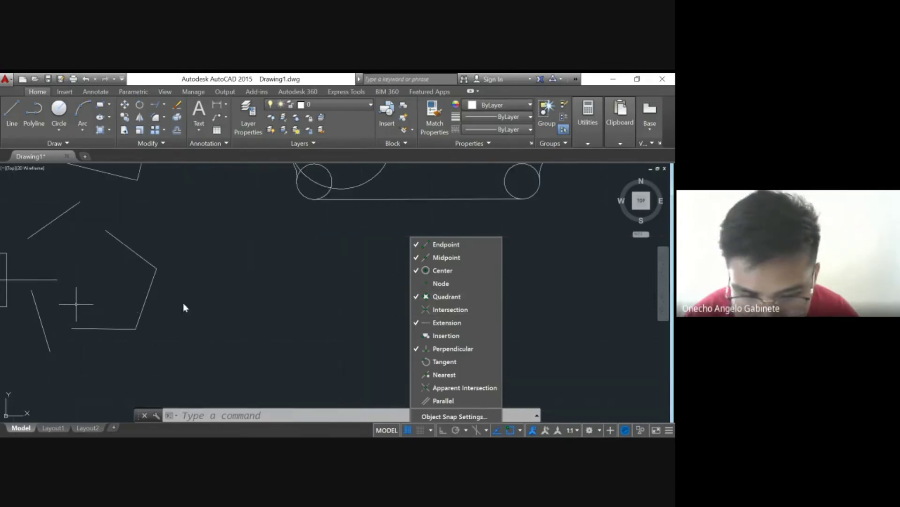
left_click(451, 311)
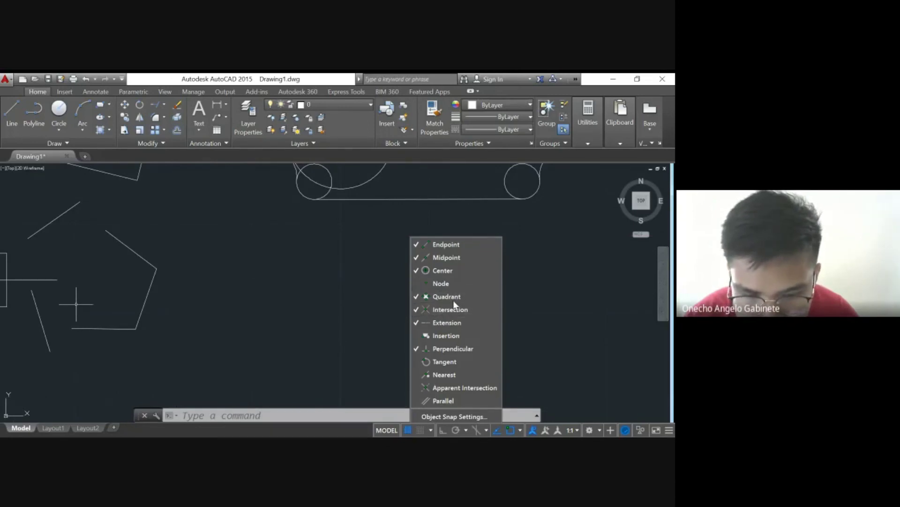
left_click(261, 254)
middle_click_drag(169, 249, 380, 259)
scroll(291, 289, "up", 4)
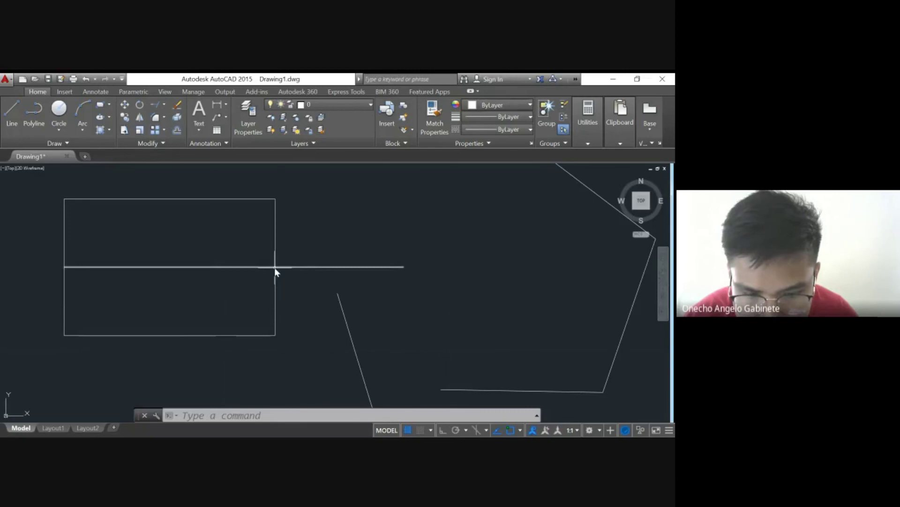
Cancel a started LINE command and check the polar tracking angle choices.
type("line")
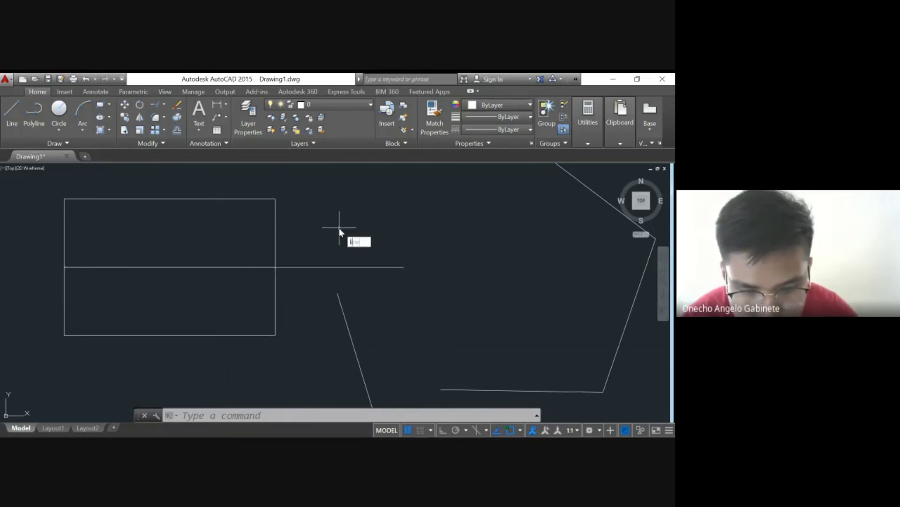
key("Return")
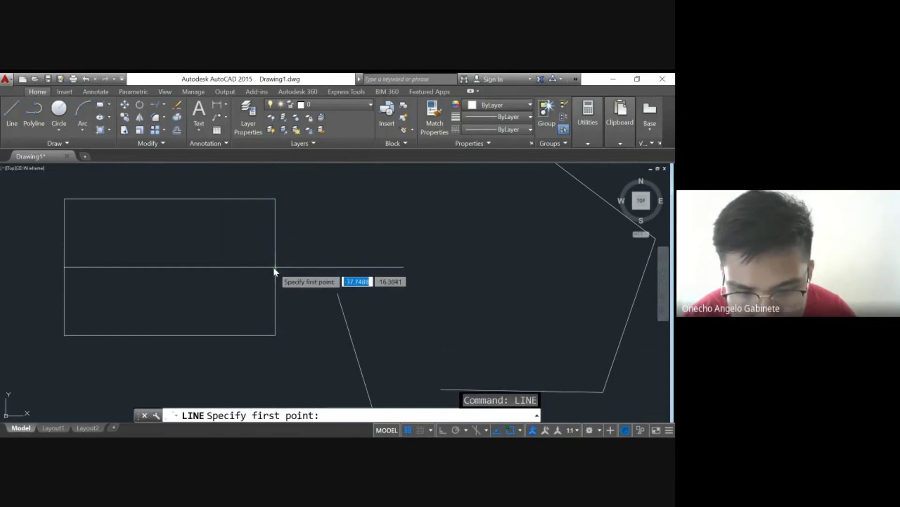
key("Escape")
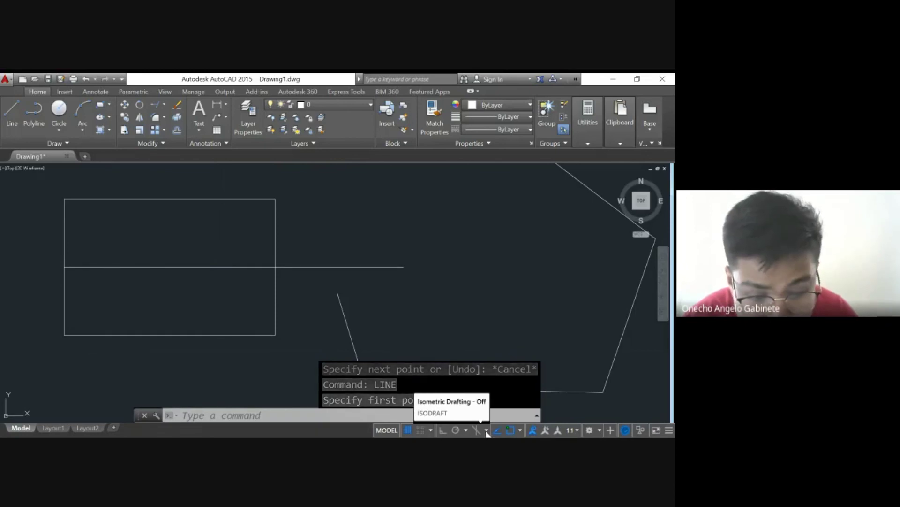
left_click(467, 430)
left_click(466, 430)
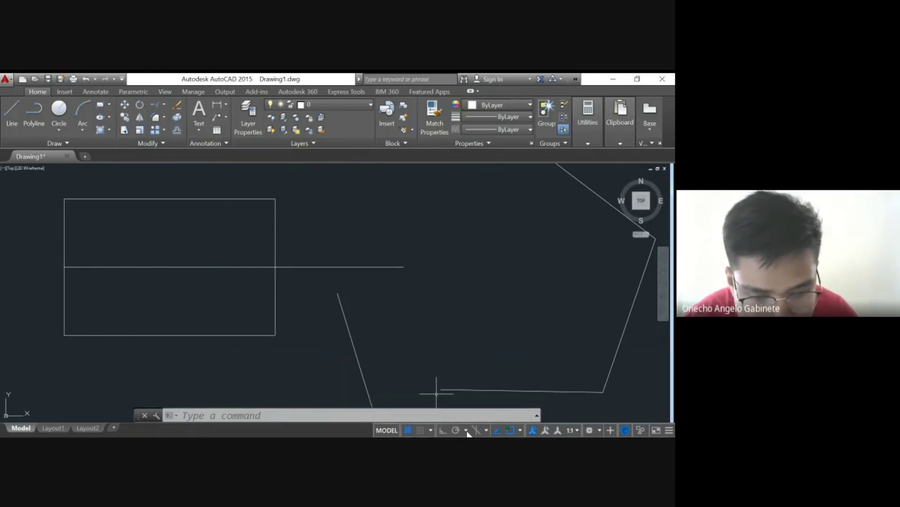
Enable the Extension object snap mode, then zoom out to show the whole drawing.
left_click(520, 430)
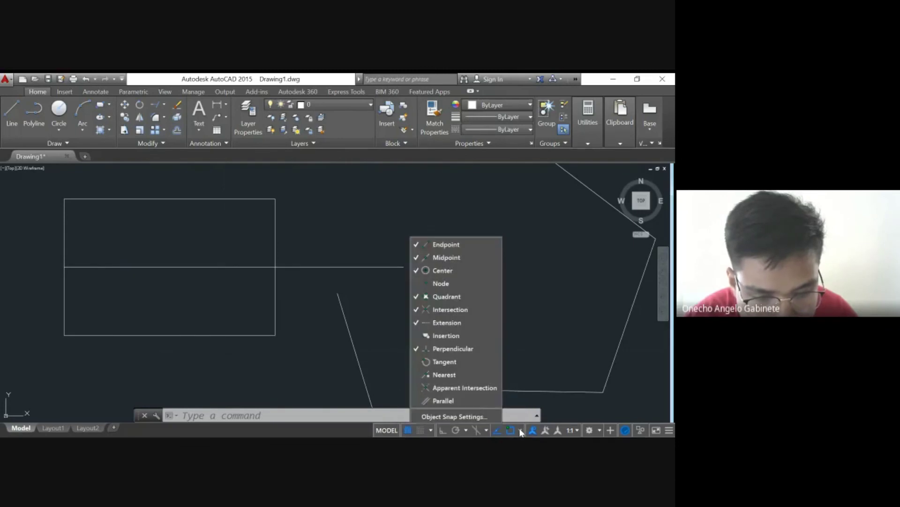
left_click(525, 355)
left_click(453, 317)
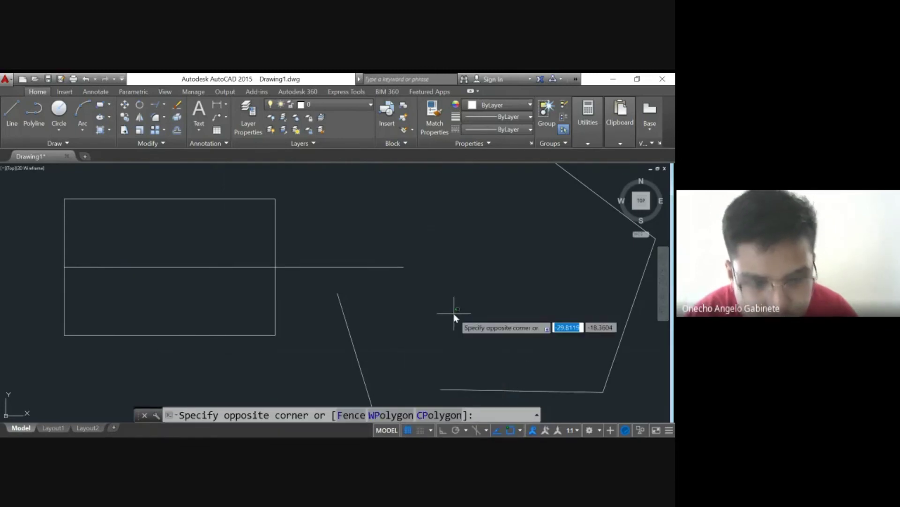
scroll(454, 317, "down", 3)
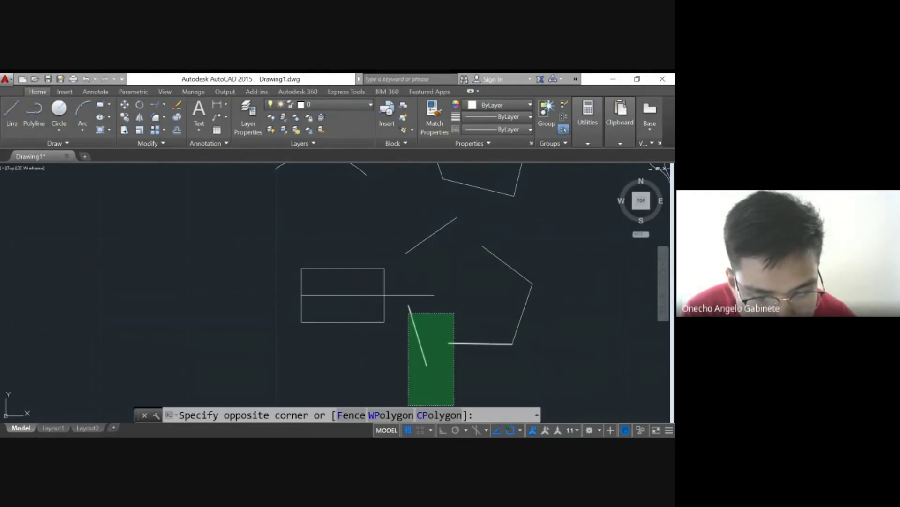
key("Escape")
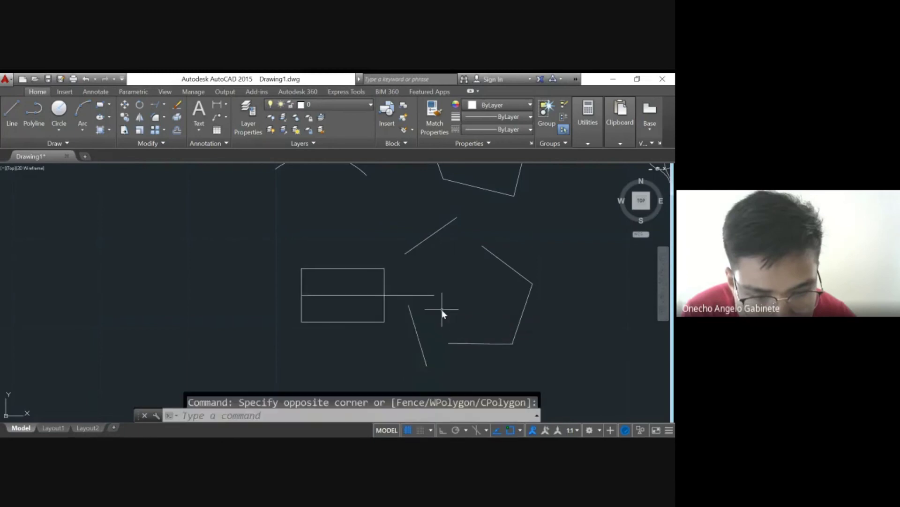
scroll(442, 311, "down", 5)
mouse_move(482, 261)
middle_mouse_down()
mouse_move(258, 221)
mouse_move(211, 229)
middle_mouse_up()
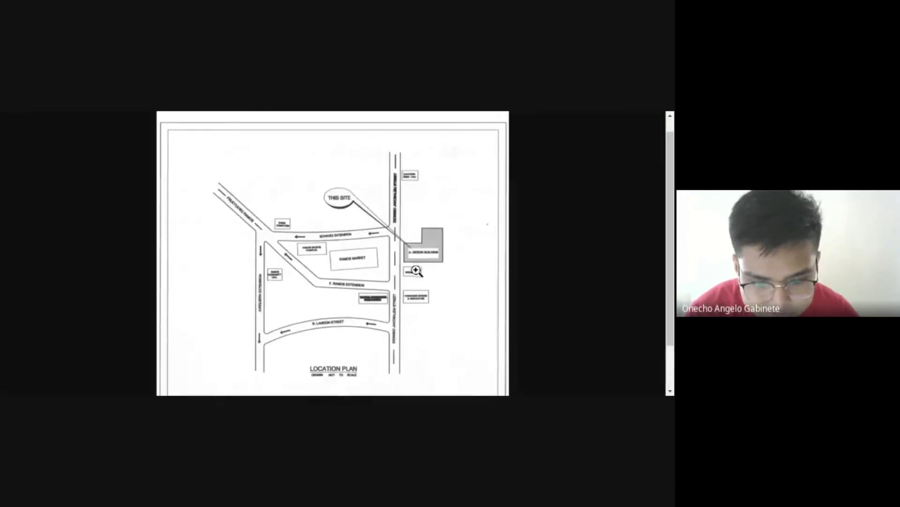
Scroll the location plan image to view THIS SITE among the surrounding streets.
scroll(656, 243, "down", 2)
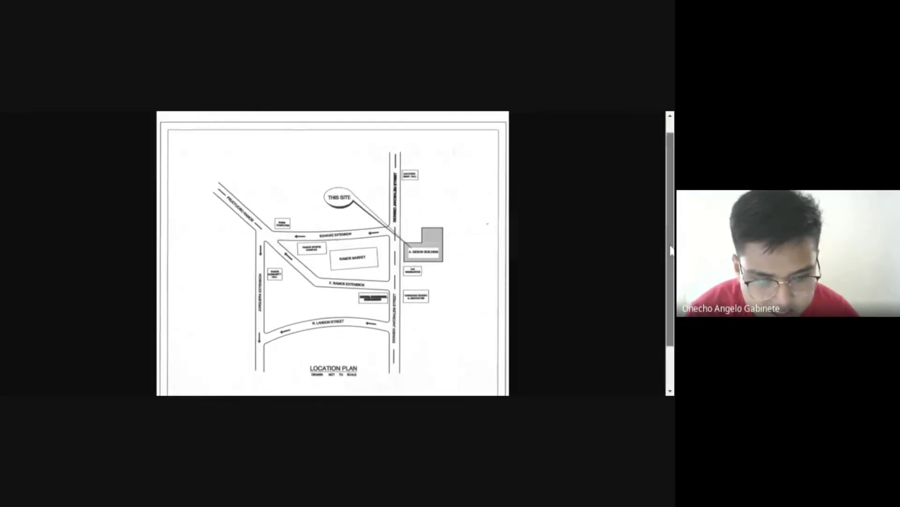